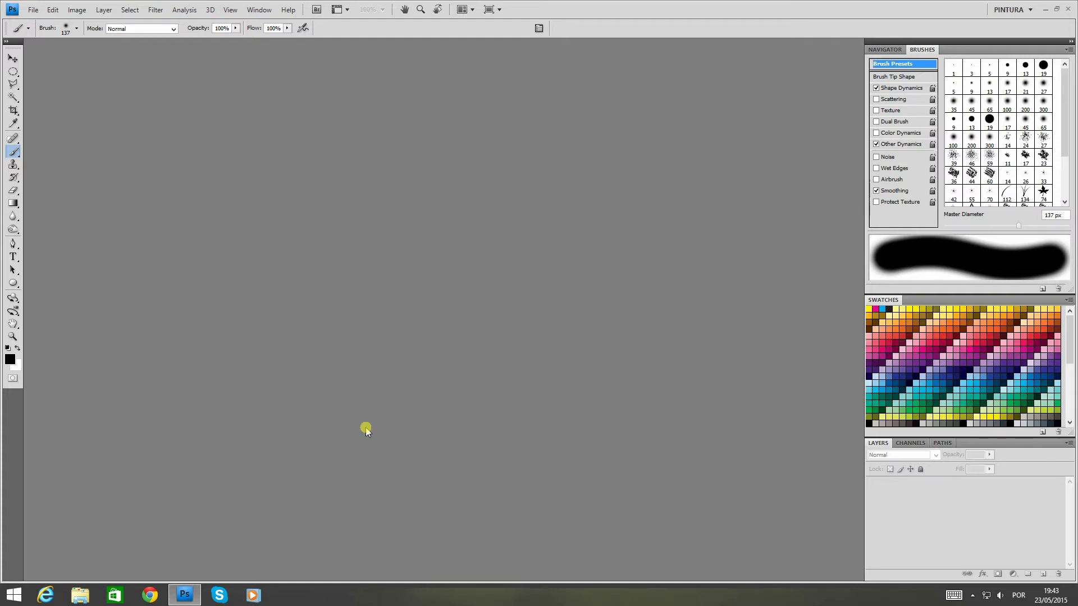
# Step: Create a new A6 document, 105 × 148 mm at 300 pixels/inch, in RGB Color with a white background
pyautogui.moveTo(1065, 103); pyautogui.dragTo(1074, 179)
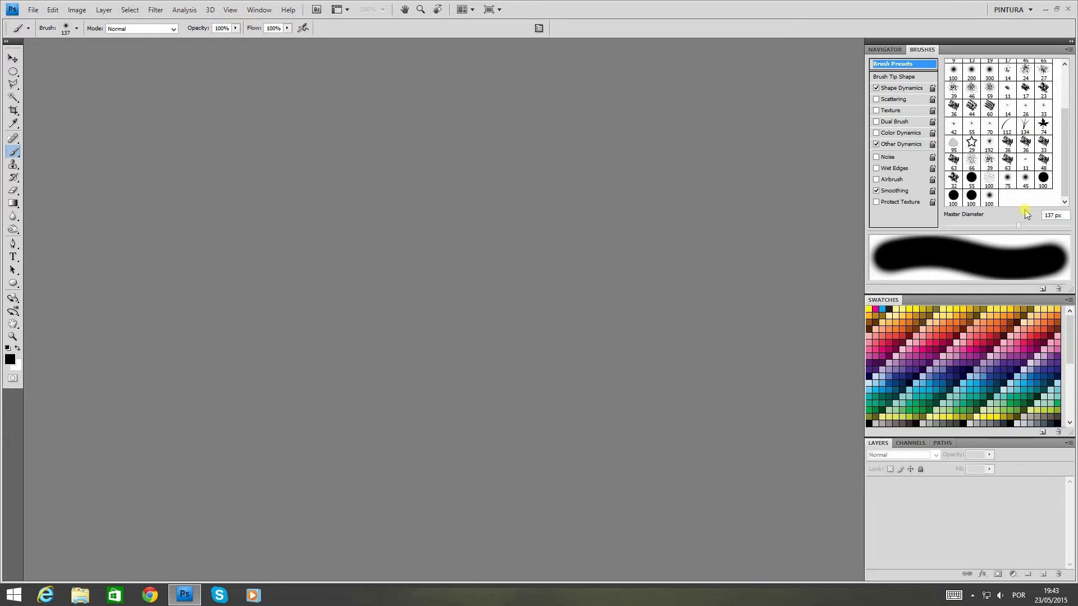
pyautogui.click(34, 10)
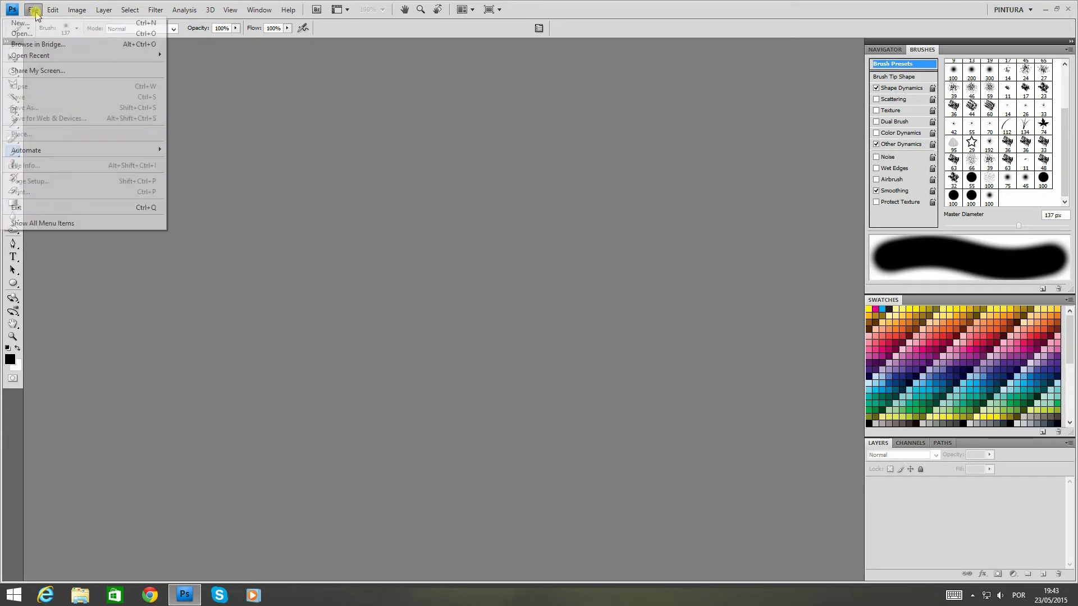
pyautogui.click(47, 27)
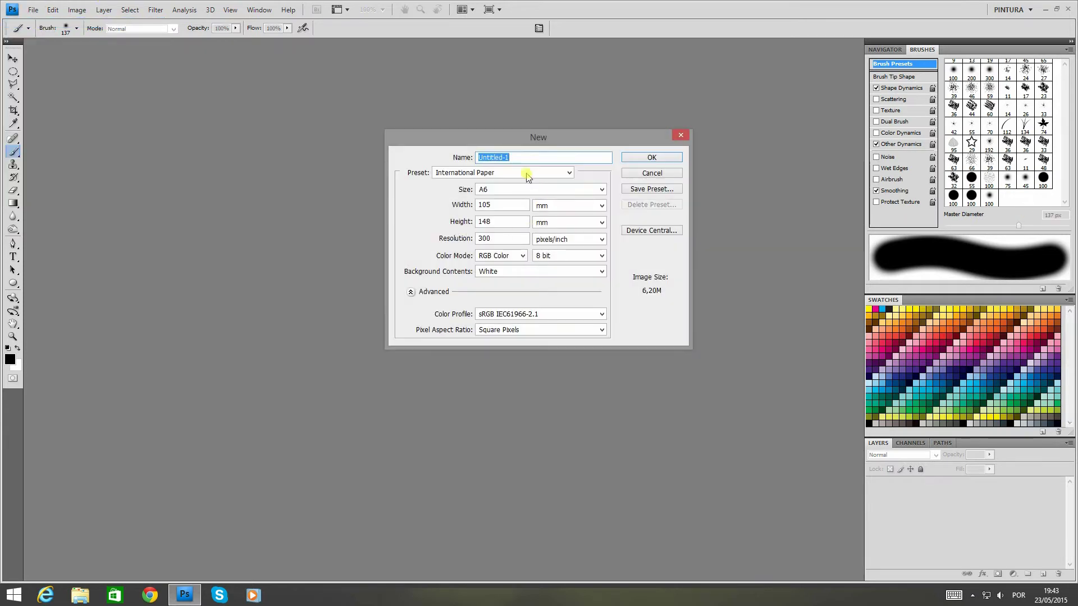
pyautogui.click(644, 157)
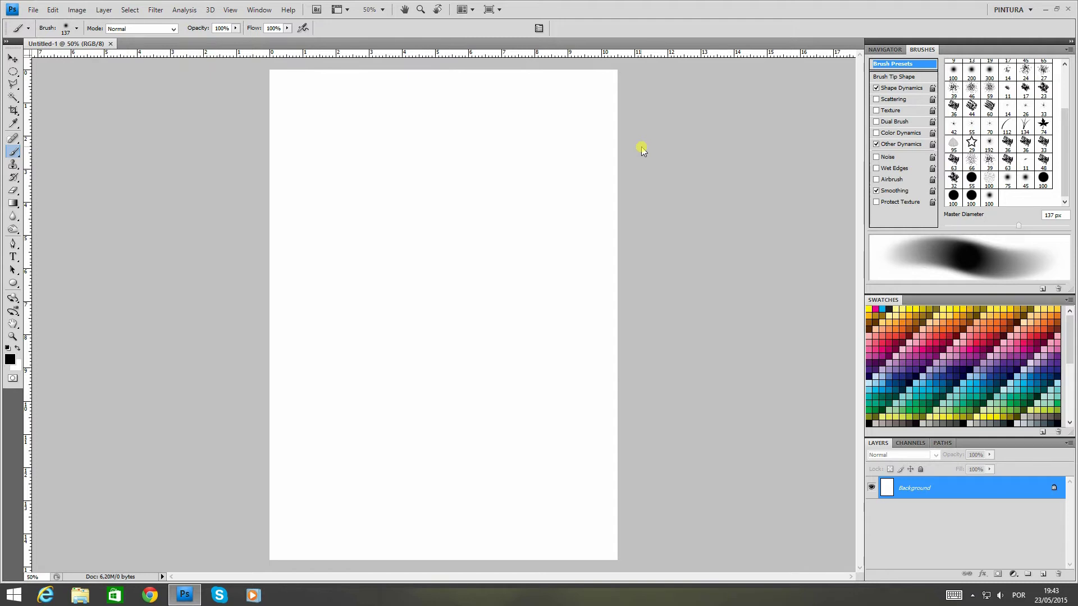
# Step: Add a new layer and make a circular selection about 3 cm wide in the upper middle of the page
pyautogui.click(1042, 574)
pyautogui.click(13, 73)
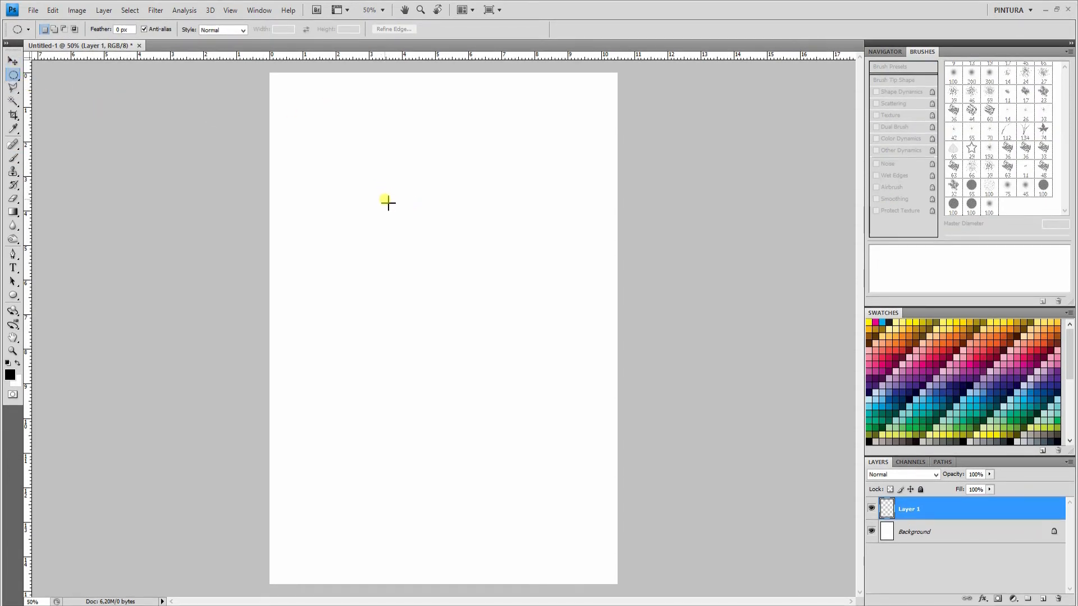
pyautogui.moveTo(392, 204); pyautogui.dragTo(489, 303)
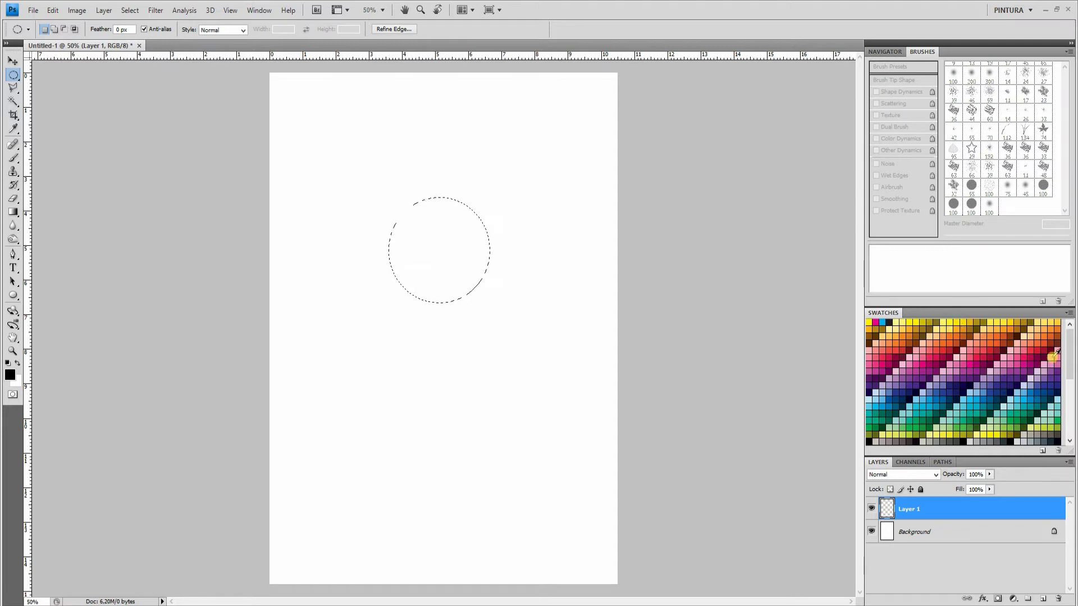
# Step: Fill the circular selection with a medium gray swatch using the Paint Bucket and deselect it
pyautogui.scroll(-5, 1069, 355)
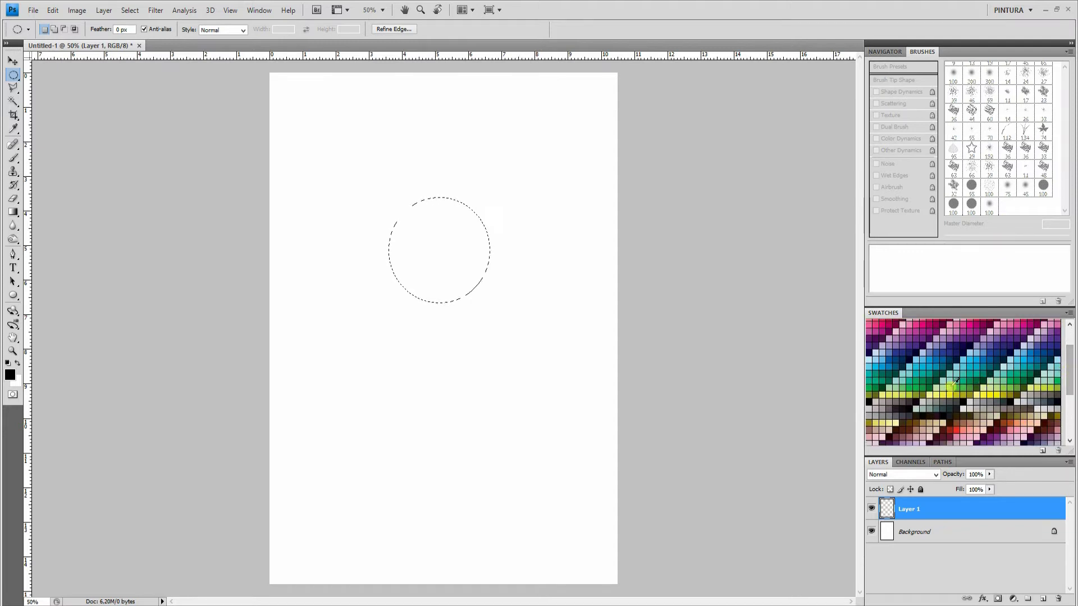
pyautogui.click(947, 401)
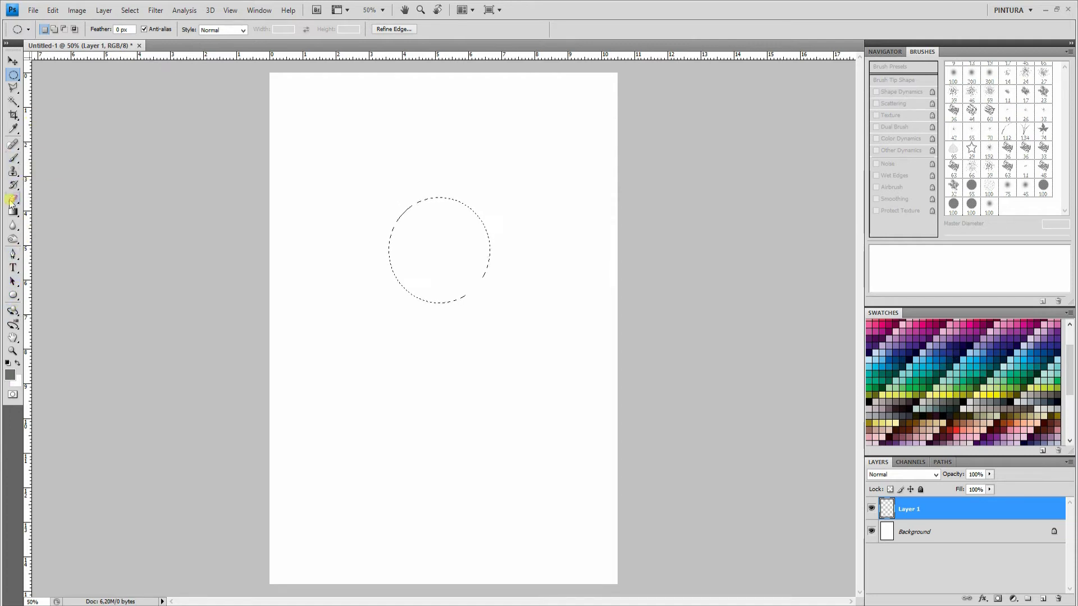
pyautogui.moveTo(13, 211); pyautogui.dragTo(43, 222)
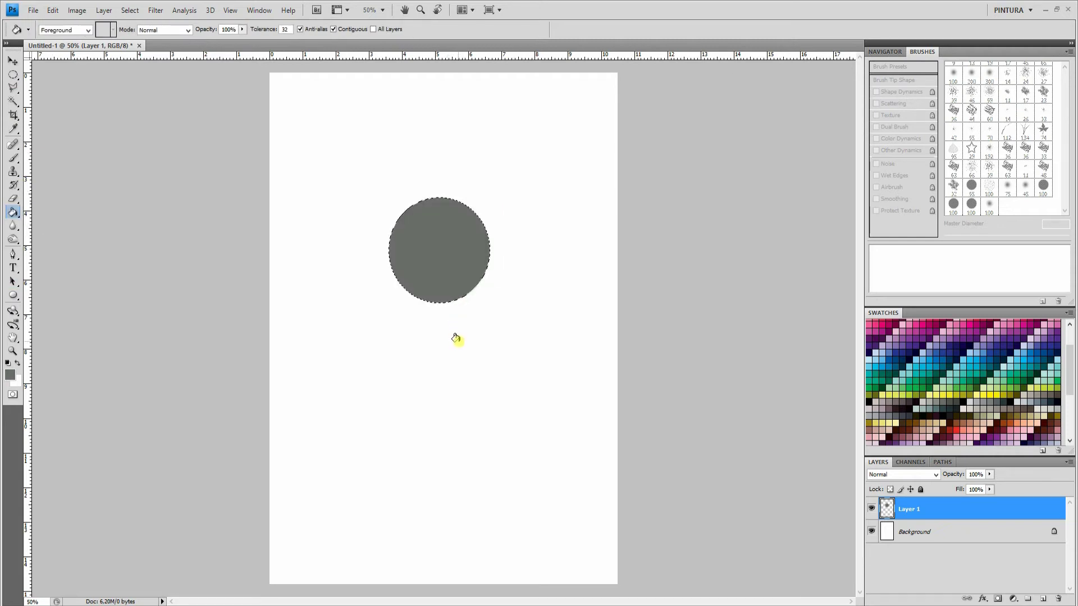
pyautogui.click(130, 10)
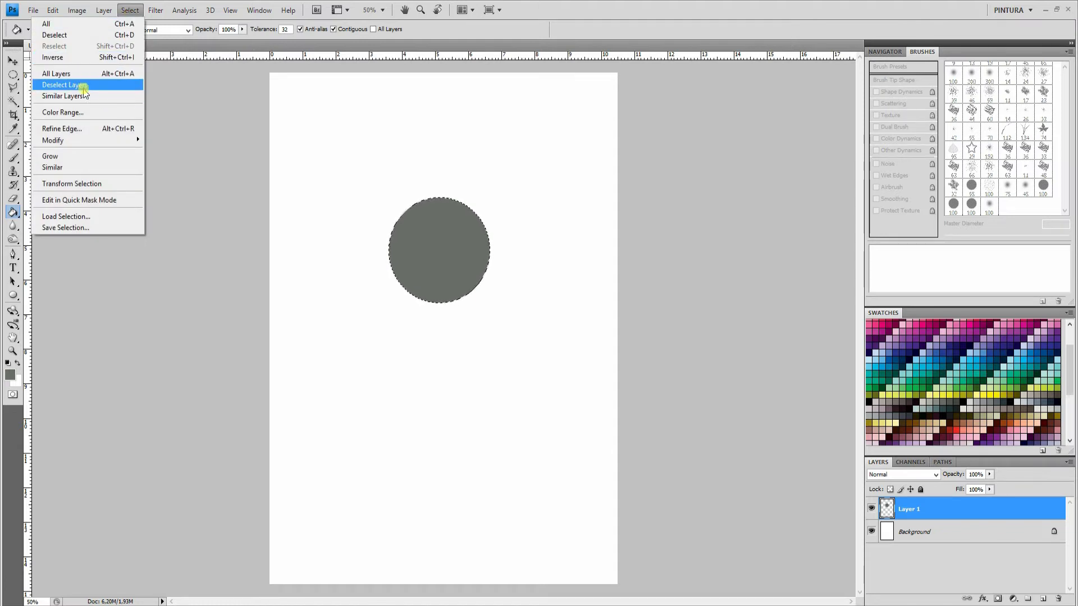
pyautogui.click(64, 35)
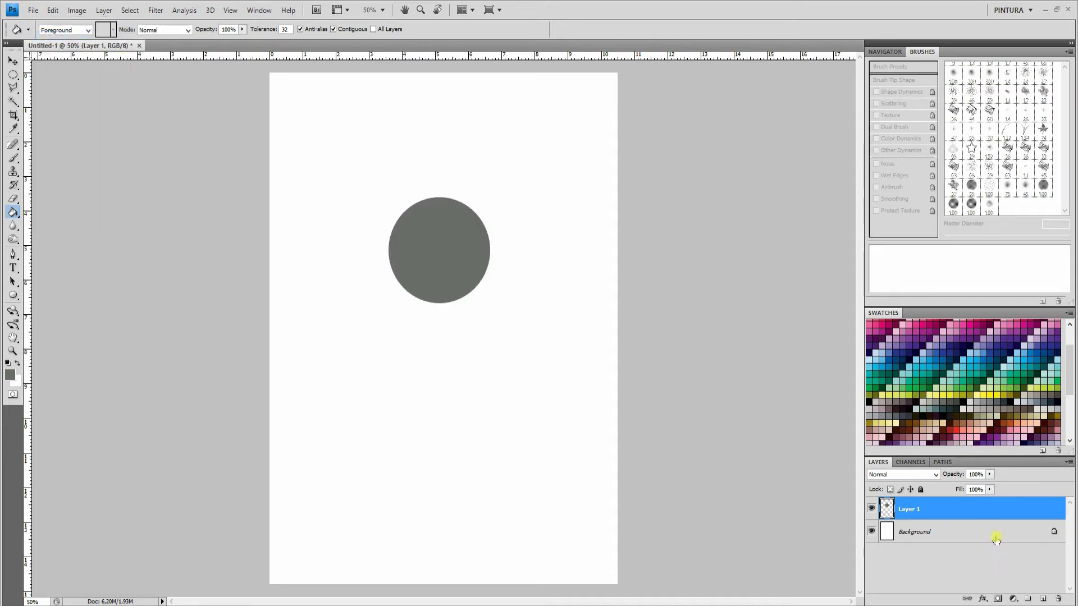
# Step: Add a new layer clipped to the circle's layer and choose the hard round 100 px brush preset with pressure-faded opacity
pyautogui.click(1042, 599)
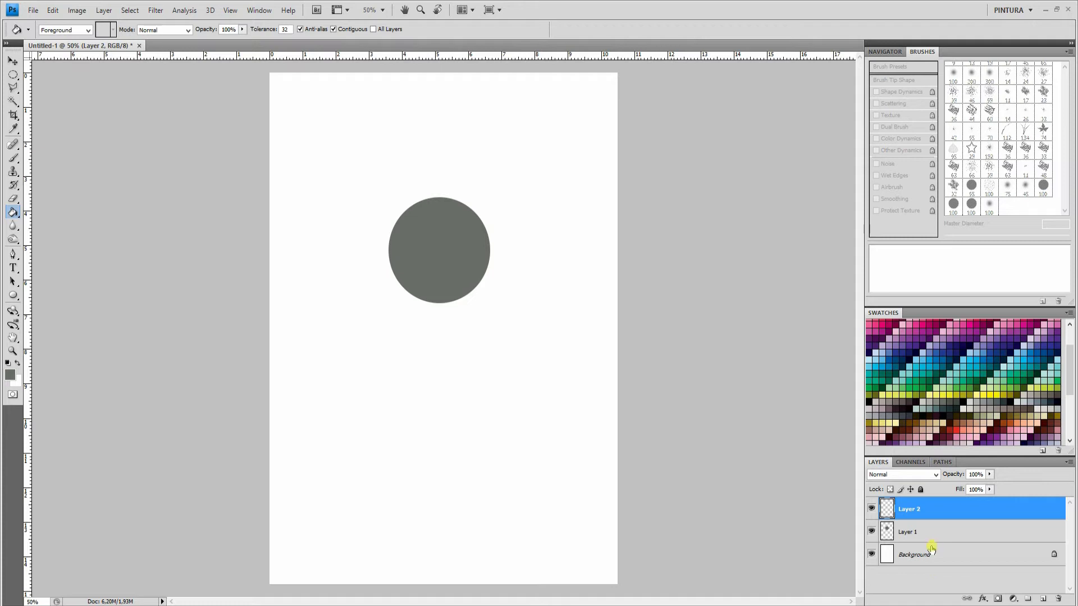
pyautogui.keyDown('alt'); pyautogui.click(981, 520); pyautogui.keyUp('alt')
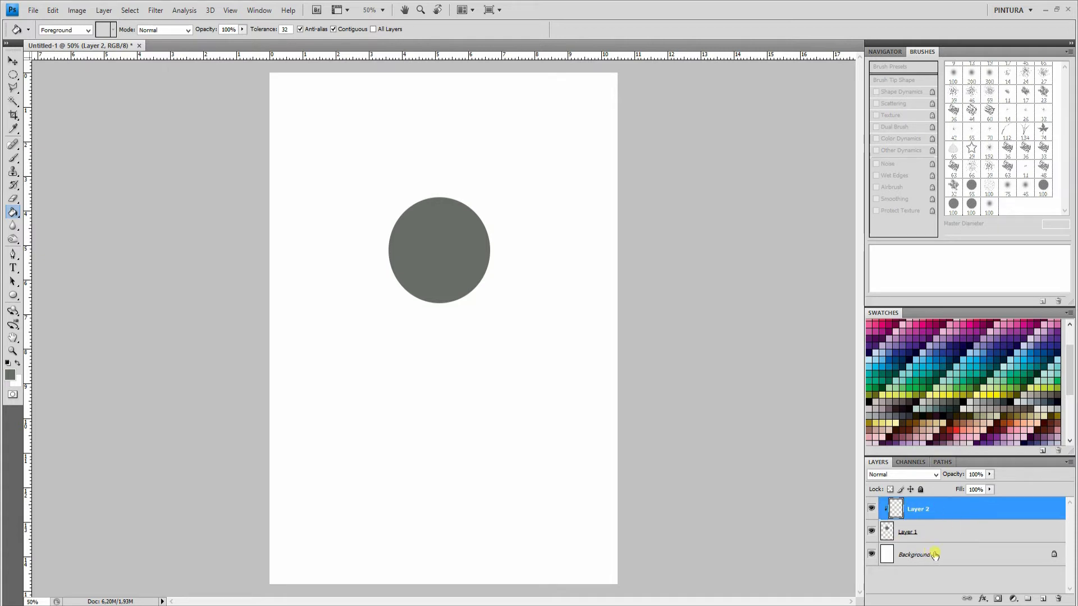
pyautogui.press('b')
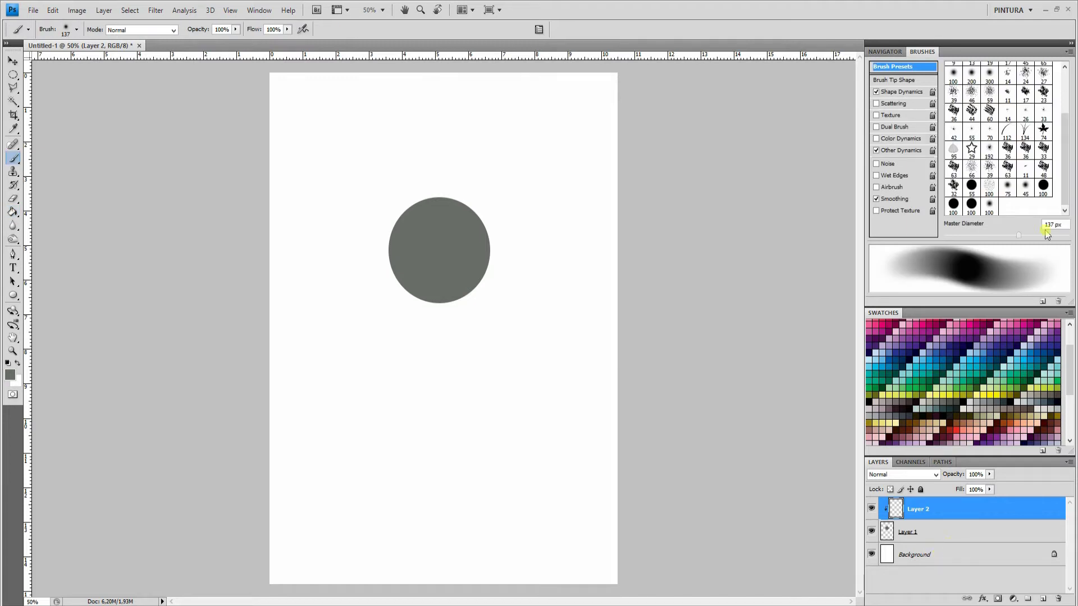
pyautogui.click(953, 204)
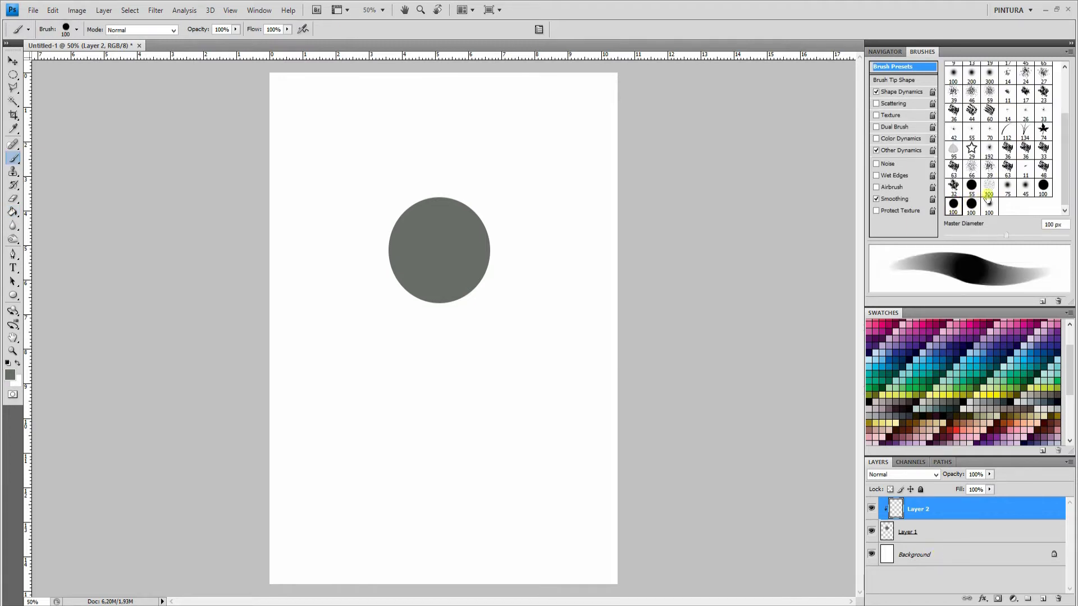
pyautogui.click(971, 204)
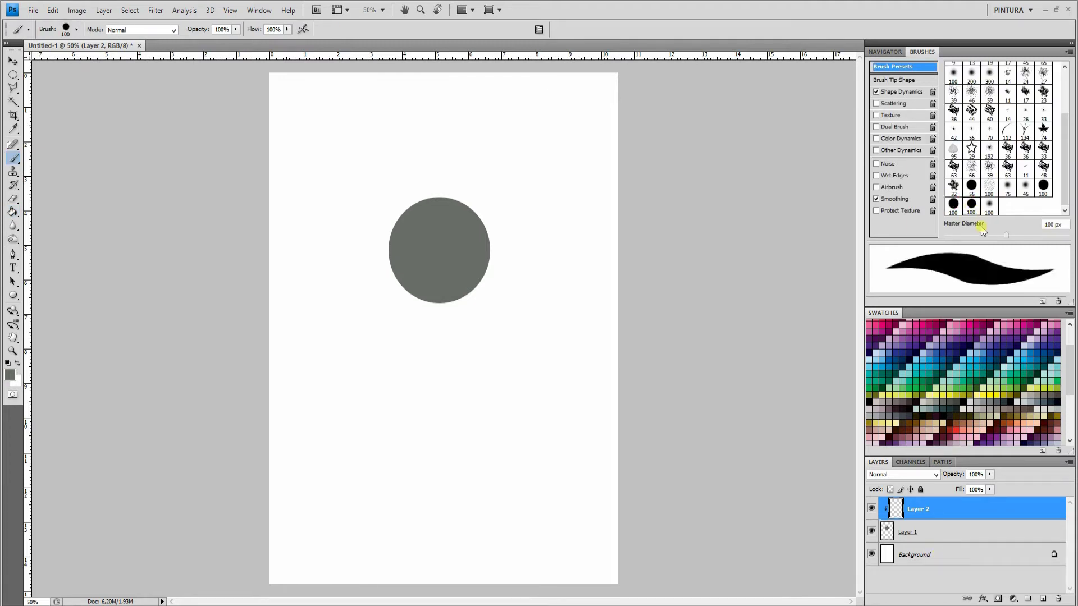
pyautogui.click(1043, 186)
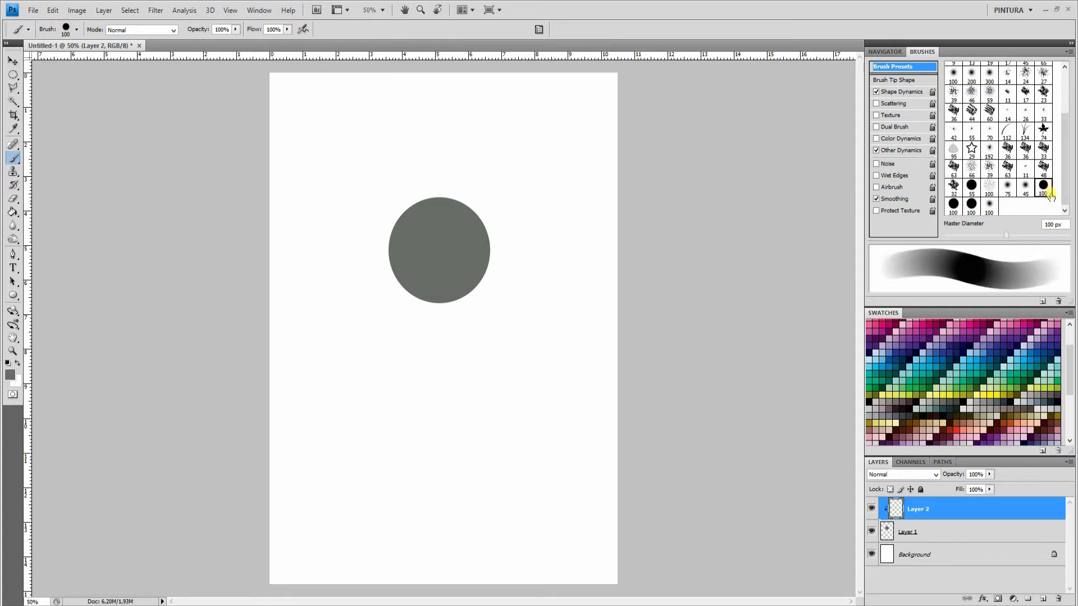
# Step: Test the clipping by painting darker gray over the circle, and clear that paint from the layer with a rectangular selection
pyautogui.click(958, 400)
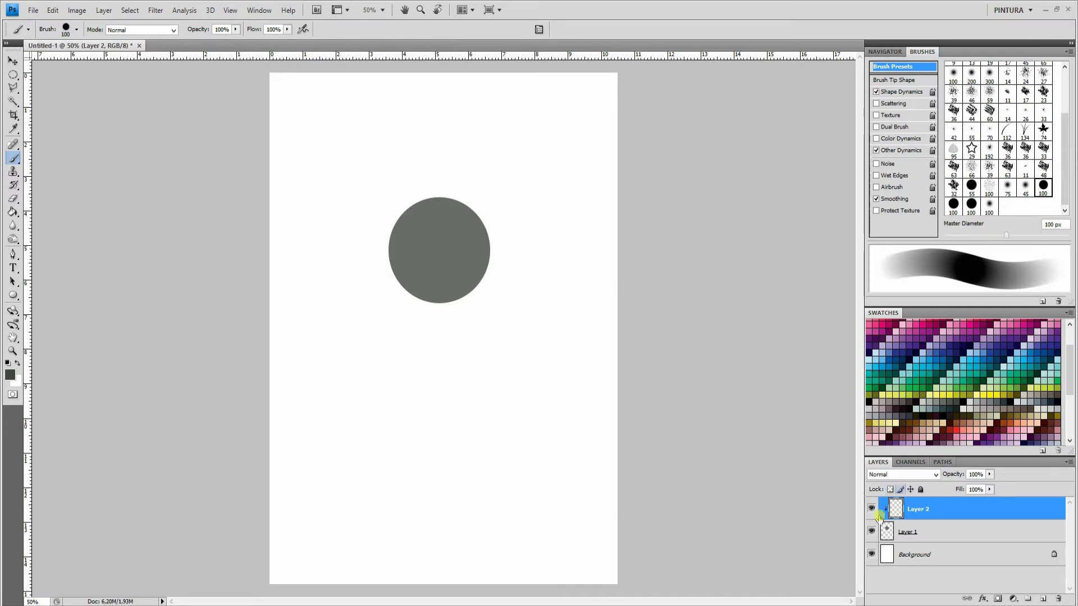
pyautogui.moveTo(484, 206)
pyautogui.mouseDown()
pyautogui.moveTo(469, 272)
pyautogui.moveTo(380, 293)
pyautogui.moveTo(348, 258)
pyautogui.moveTo(407, 282)
pyautogui.moveTo(498, 201)
pyautogui.moveTo(483, 154)
pyautogui.moveTo(477, 220)
pyautogui.moveTo(365, 269)
pyautogui.moveTo(358, 258)
pyautogui.moveTo(461, 203)
pyautogui.moveTo(448, 197)
pyautogui.moveTo(411, 247)
pyautogui.moveTo(449, 173)
pyautogui.moveTo(361, 255)
pyautogui.moveTo(450, 197)
pyautogui.mouseUp()
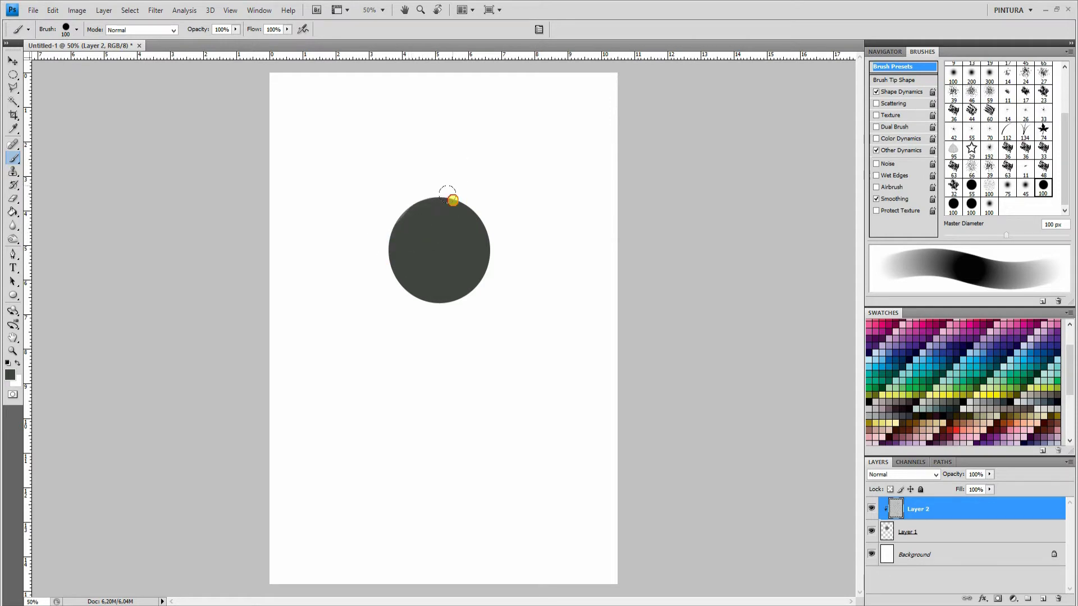
pyautogui.press('e')
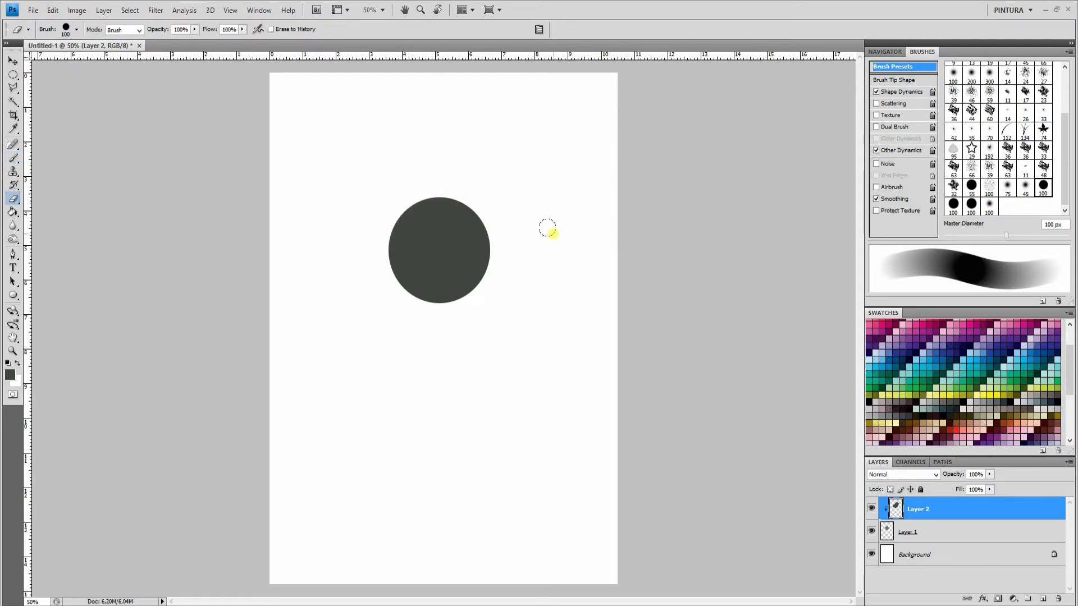
pyautogui.press('m')
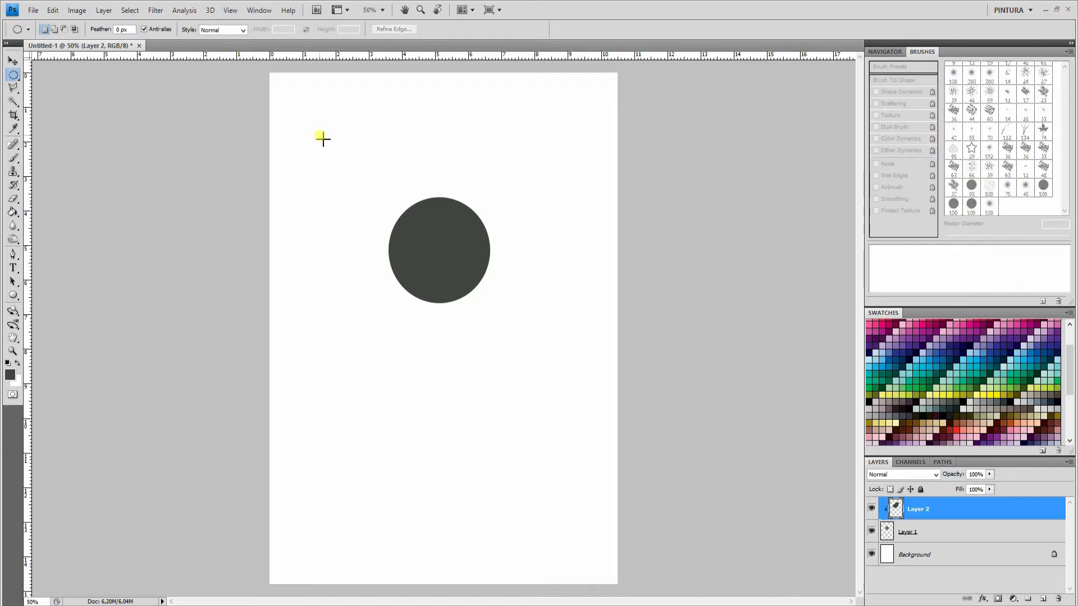
pyautogui.click(14, 74)
pyautogui.click(43, 72)
pyautogui.moveTo(336, 152); pyautogui.dragTo(554, 369)
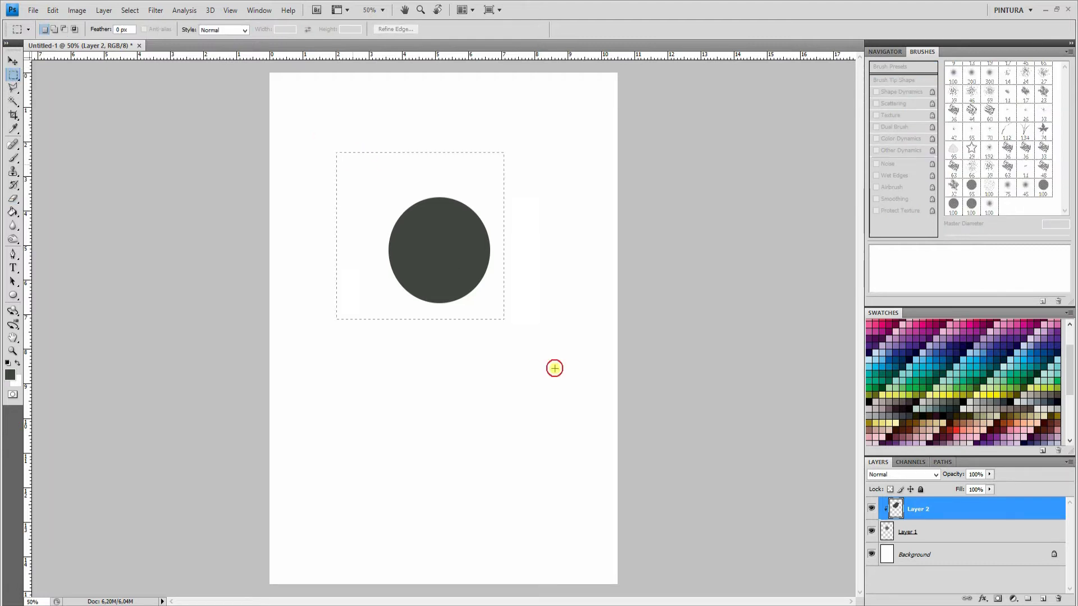
pyautogui.press('Delete')
pyautogui.hotkey('ctrl', 'd')
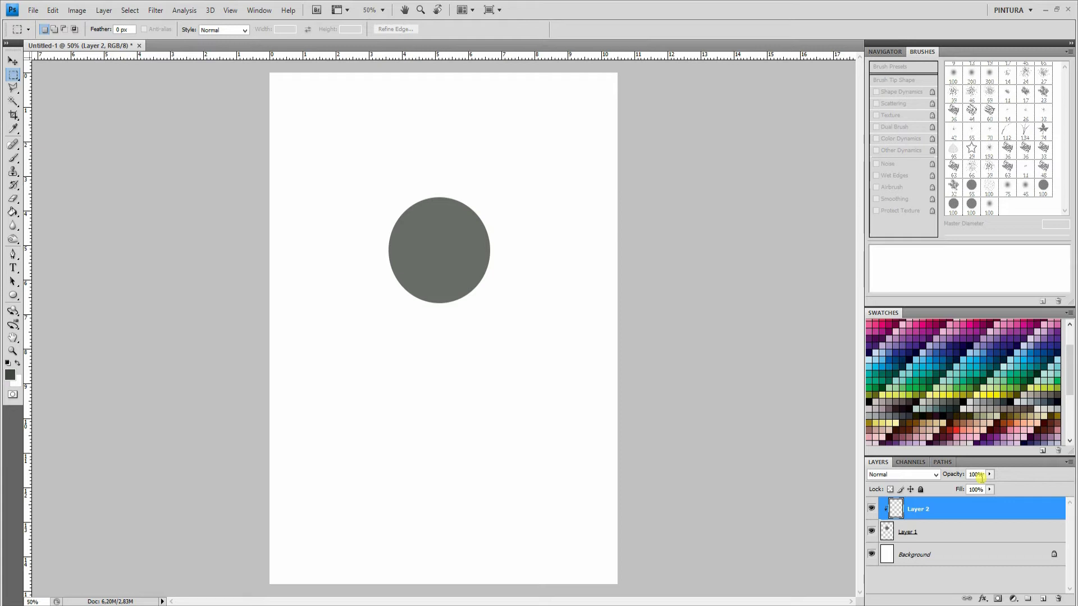
# Step: Add another new layer on top and get the Brush ready with a light yellow swatch
pyautogui.click(1043, 599)
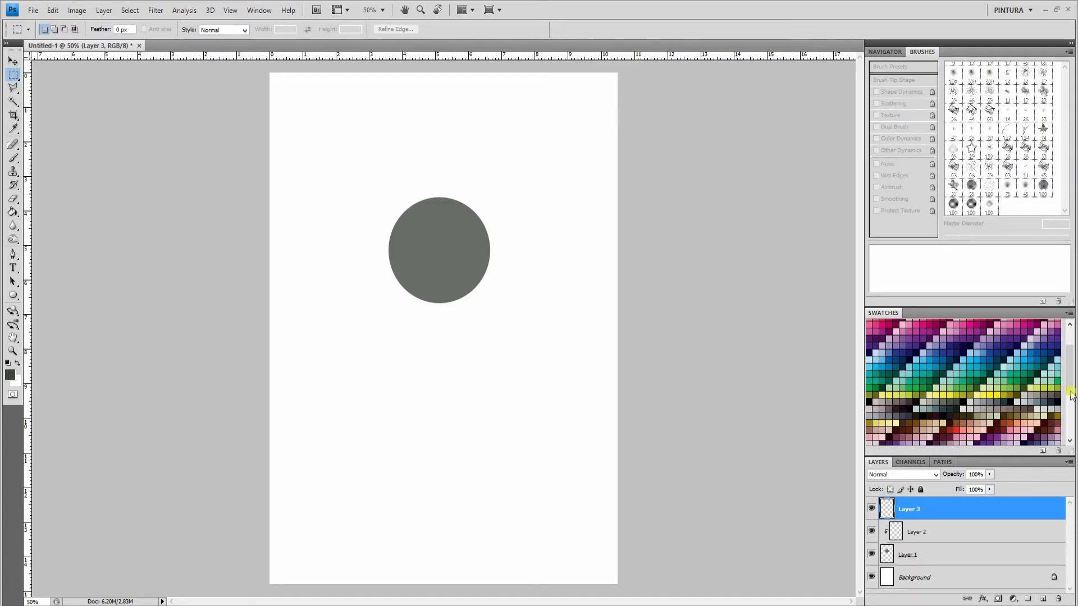
pyautogui.moveTo(1069, 380); pyautogui.dragTo(1065, 351)
pyautogui.click(900, 323)
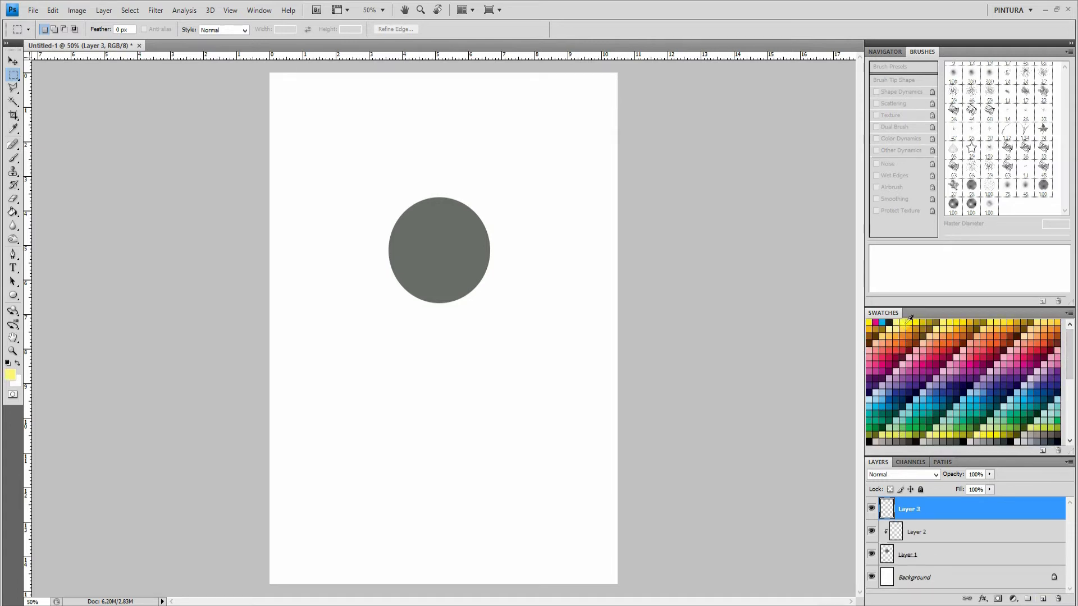
pyautogui.press('b')
# Step: Paint a solid yellow sun disc in the page's upper left corner with a 74 px brush
pyautogui.rightClick(381, 139)
pyautogui.moveTo(443, 167); pyautogui.dragTo(404, 166)
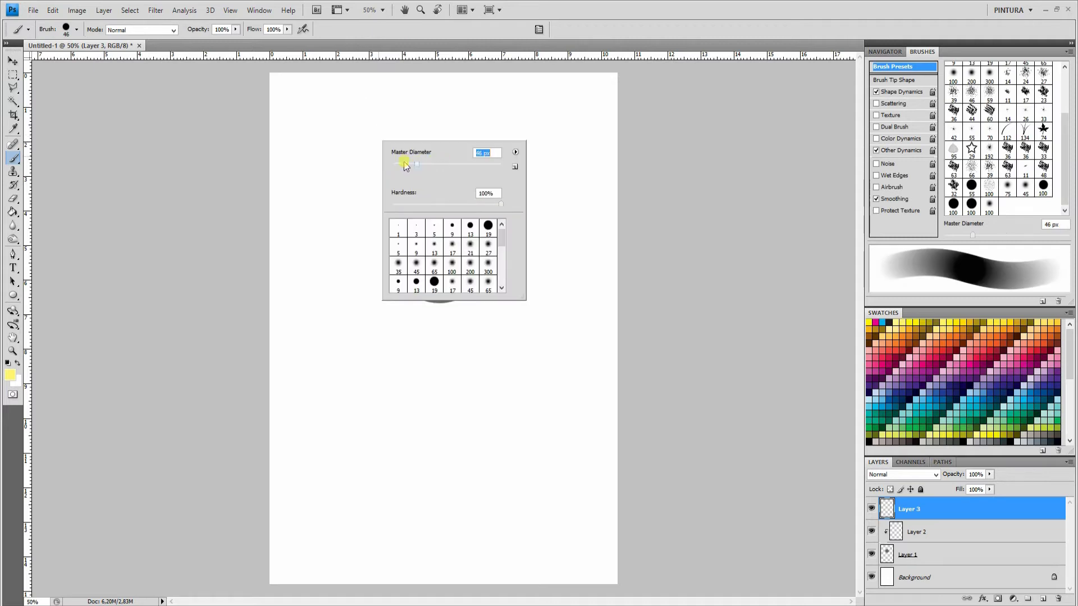
pyautogui.click(375, 151)
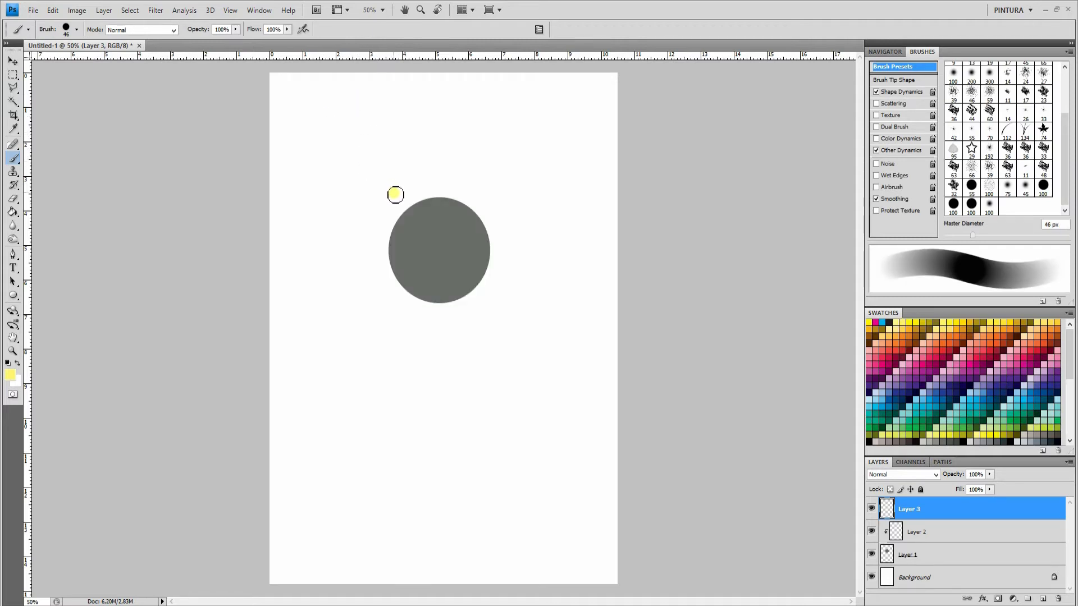
pyautogui.rightClick(390, 190)
pyautogui.moveTo(413, 208); pyautogui.dragTo(415, 209)
pyautogui.press('Return')
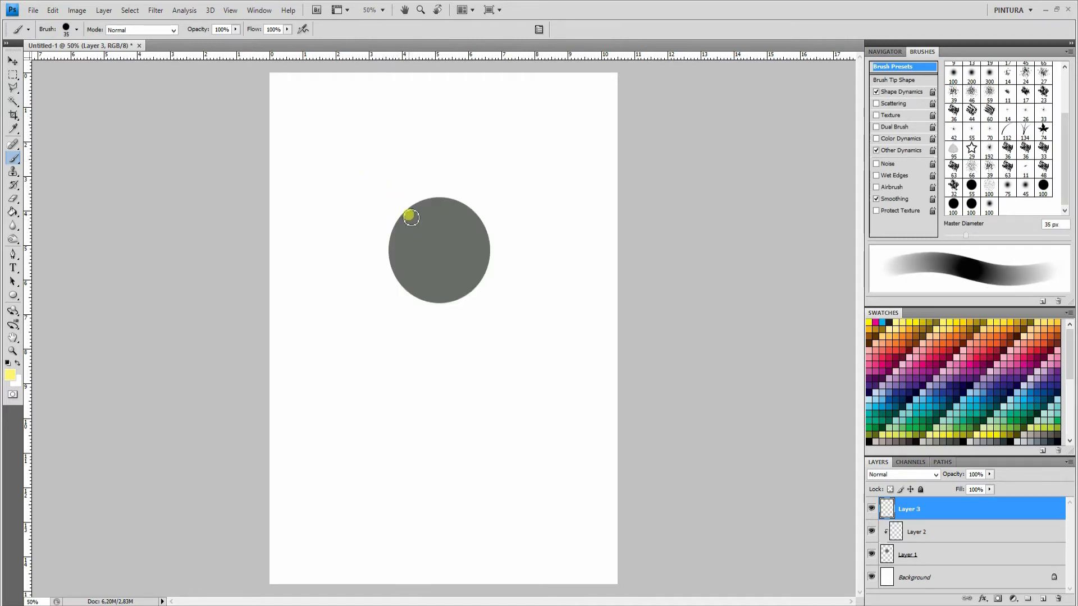
pyautogui.moveTo(315, 109)
pyautogui.mouseDown()
pyautogui.moveTo(316, 134)
pyautogui.moveTo(380, 159)
pyautogui.mouseUp()
pyautogui.rightClick(321, 129)
pyautogui.moveTo(354, 115); pyautogui.dragTo(312, 113)
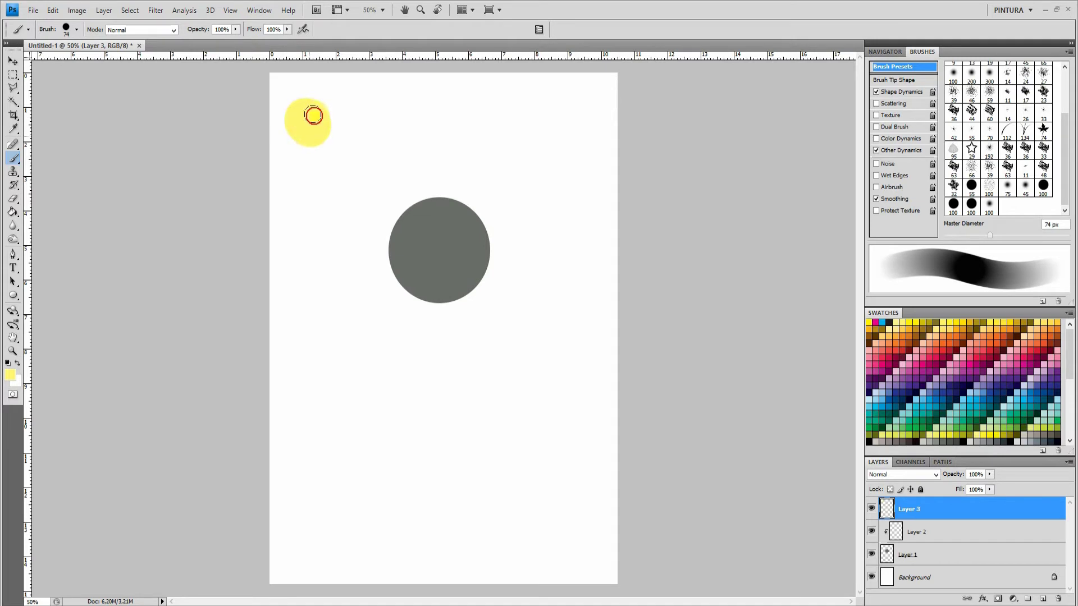
# Step: Paint short yellow rays around the sun with a 33 px brush and add white details inside its disc
pyautogui.rightClick(465, 145)
pyautogui.moveTo(501, 171); pyautogui.dragTo(487, 171)
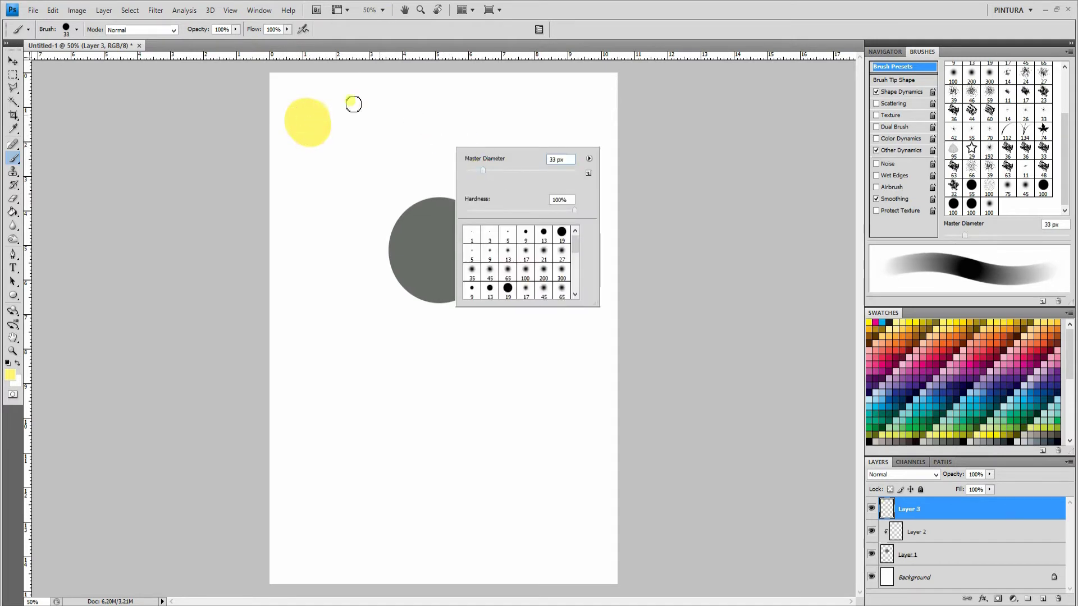
pyautogui.press('Return')
pyautogui.moveTo(306, 77)
pyautogui.mouseDown()
pyautogui.moveTo(308, 92)
pyautogui.moveTo(348, 105)
pyautogui.mouseUp()
pyautogui.moveTo(339, 132)
pyautogui.mouseDown()
pyautogui.moveTo(348, 135)
pyautogui.moveTo(325, 174)
pyautogui.moveTo(283, 153)
pyautogui.mouseUp()
pyautogui.moveTo(278, 116)
pyautogui.mouseDown()
pyautogui.moveTo(318, 110)
pyautogui.moveTo(317, 139)
pyautogui.moveTo(323, 121)
pyautogui.moveTo(305, 138)
pyautogui.mouseUp()
pyautogui.press('x')
pyautogui.click(296, 115)
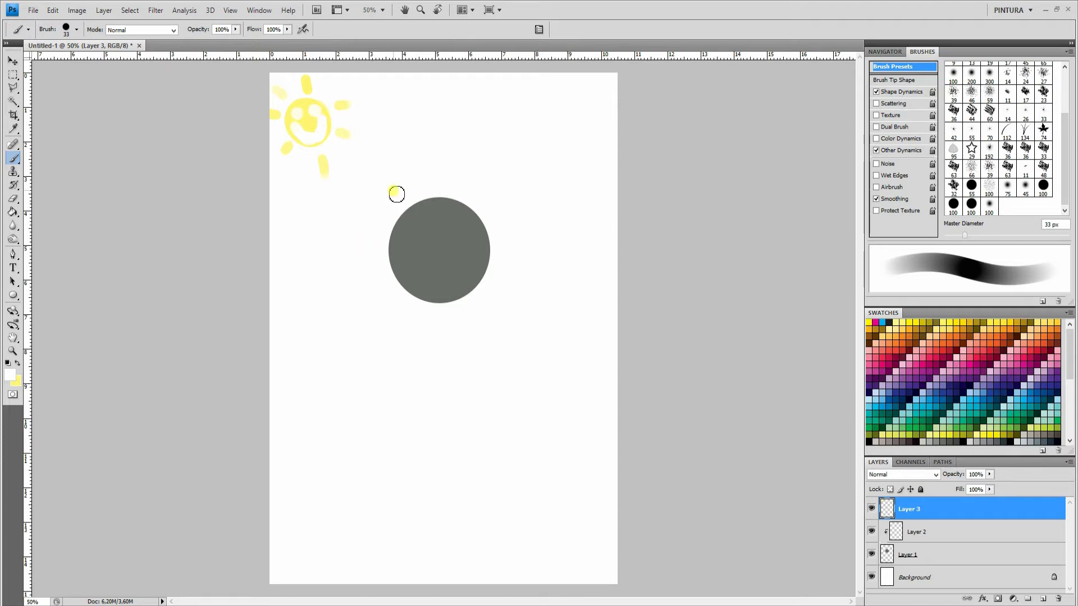
# Step: Draw three yellow arrows from the sun toward the gray circle with a 25 px brush
pyautogui.press('x')
pyautogui.rightClick(329, 135)
pyautogui.press('Return')
pyautogui.moveTo(358, 159)
pyautogui.mouseDown()
pyautogui.moveTo(390, 191)
pyautogui.moveTo(342, 240)
pyautogui.mouseUp()
pyautogui.moveTo(342, 240)
pyautogui.mouseDown()
pyautogui.moveTo(341, 220)
pyautogui.moveTo(373, 210)
pyautogui.moveTo(387, 163)
pyautogui.moveTo(365, 203)
pyautogui.mouseUp()
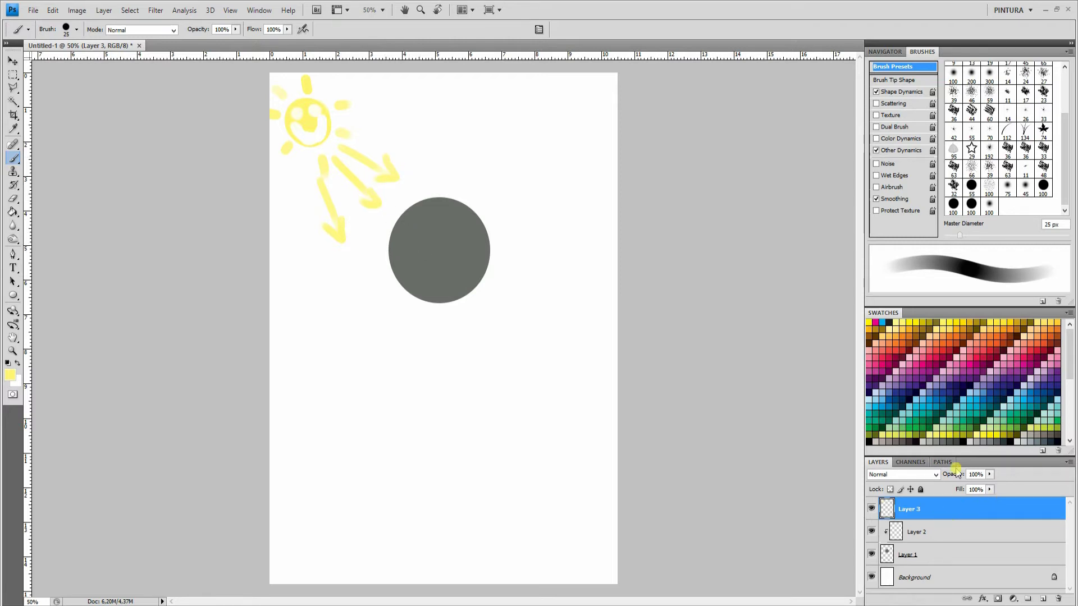
# Step: On the clipped Layer 2, paint a light gray highlight on the circle's upper left using a 102 px brush
pyautogui.click(947, 530)
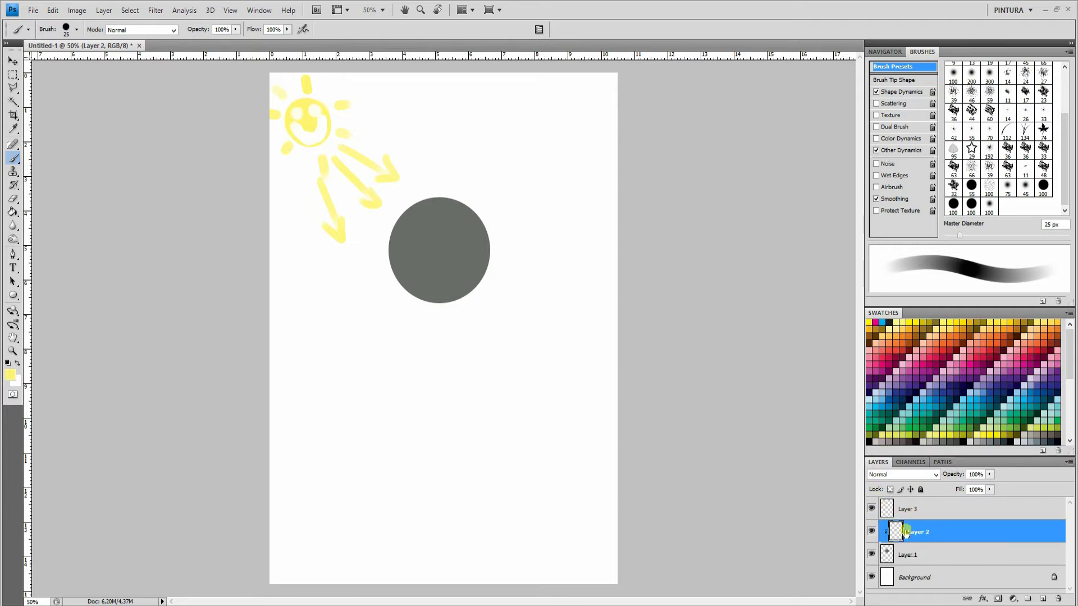
pyautogui.scroll(-3, 1065, 349)
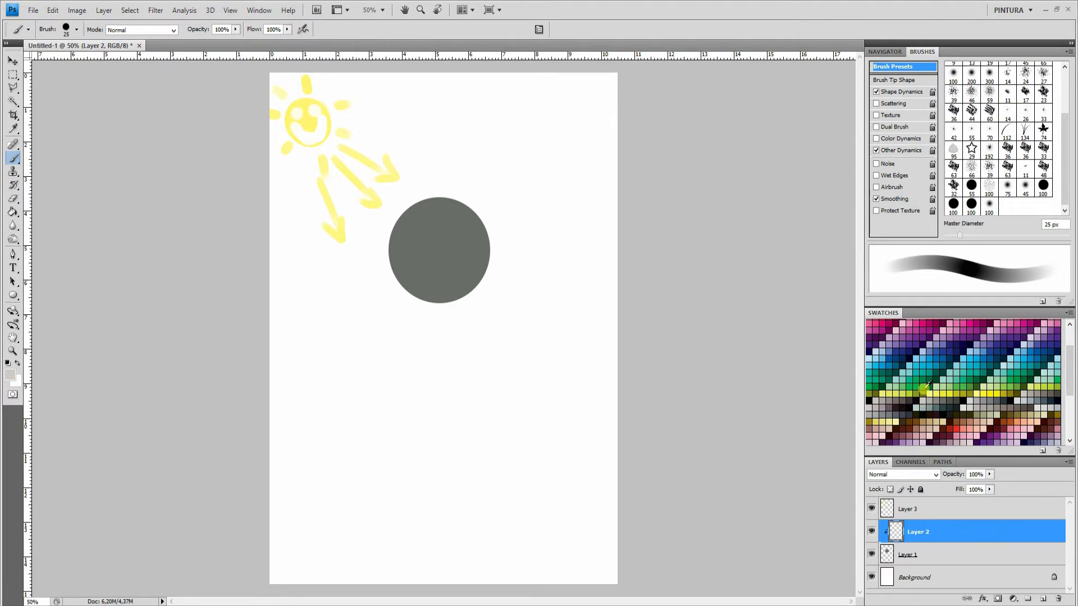
pyautogui.rightClick(432, 305)
pyautogui.moveTo(433, 303); pyautogui.dragTo(480, 301)
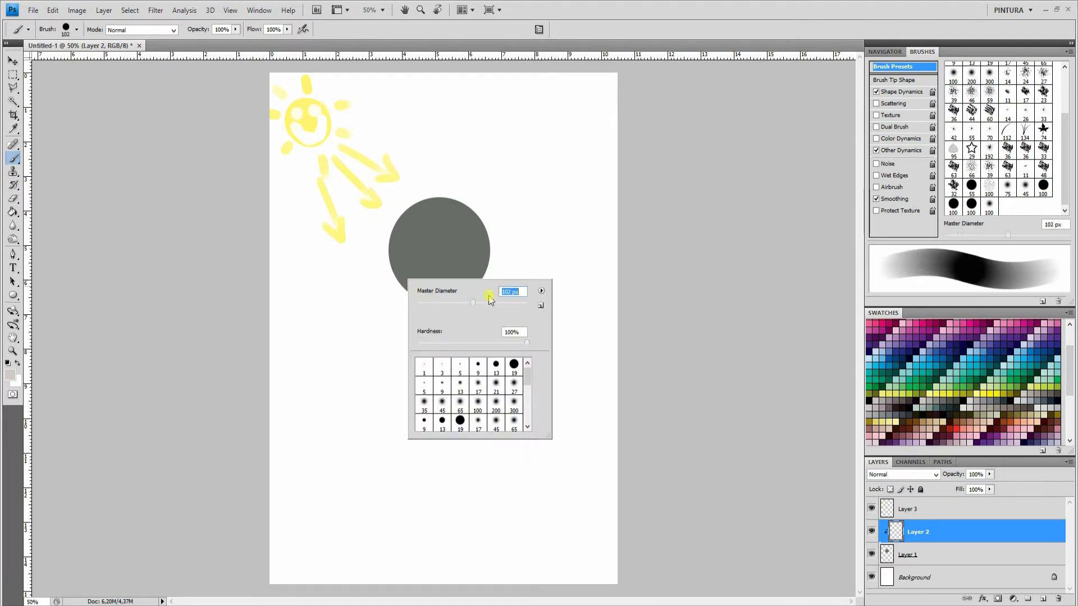
pyautogui.click(422, 228)
pyautogui.rightClick(419, 227)
pyautogui.click(416, 229)
pyautogui.moveTo(410, 223); pyautogui.dragTo(411, 226)
# Step: Brighten the center of the circle's highlight with the same light gray and a 71 px brush
pyautogui.rightClick(439, 244)
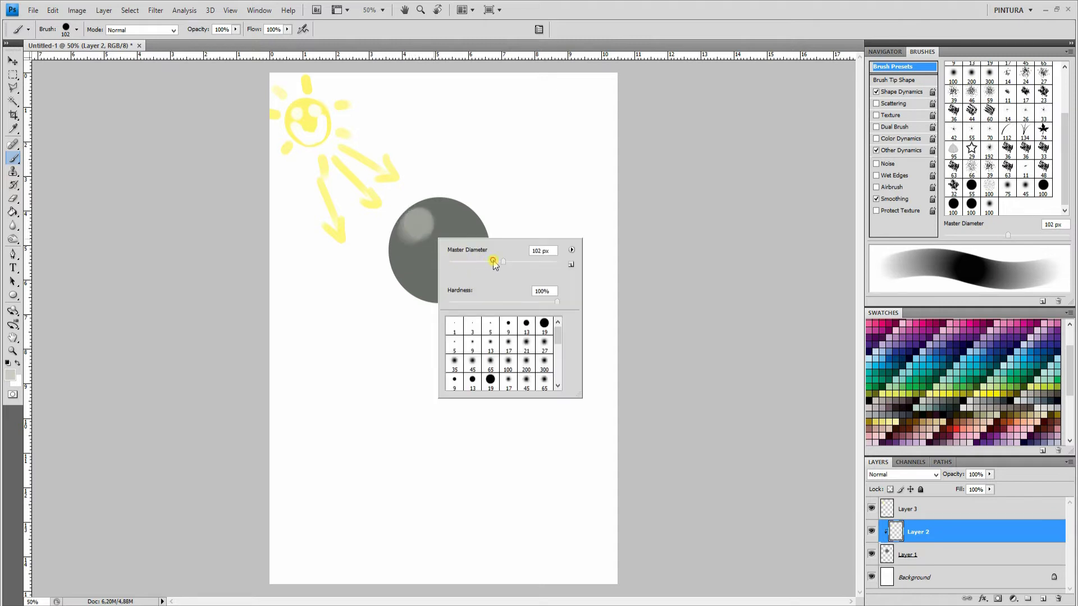
pyautogui.moveTo(493, 260); pyautogui.dragTo(486, 261)
pyautogui.click(408, 224)
pyautogui.moveTo(410, 219); pyautogui.dragTo(417, 231)
# Step: Spread light gray bands around the highlight over the circle's sunlit side with a 91 px brush
pyautogui.rightClick(430, 237)
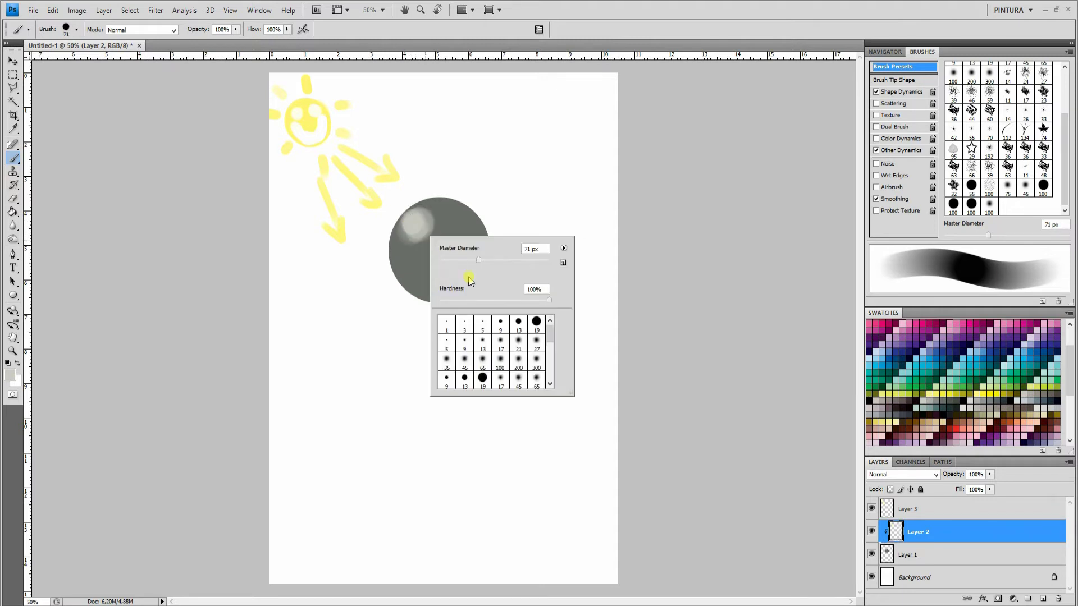
pyautogui.moveTo(478, 260); pyautogui.dragTo(481, 260)
pyautogui.click(421, 224)
pyautogui.moveTo(421, 224)
pyautogui.mouseDown()
pyautogui.moveTo(400, 235)
pyautogui.moveTo(429, 205)
pyautogui.moveTo(433, 229)
pyautogui.moveTo(398, 241)
pyautogui.moveTo(426, 199)
pyautogui.moveTo(392, 242)
pyautogui.moveTo(443, 194)
pyautogui.moveTo(395, 243)
pyautogui.moveTo(439, 180)
pyautogui.moveTo(392, 246)
pyautogui.moveTo(439, 182)
pyautogui.moveTo(403, 253)
pyautogui.moveTo(453, 213)
pyautogui.moveTo(431, 187)
pyautogui.moveTo(388, 253)
pyautogui.moveTo(428, 252)
pyautogui.moveTo(446, 220)
pyautogui.moveTo(373, 244)
pyautogui.mouseUp()
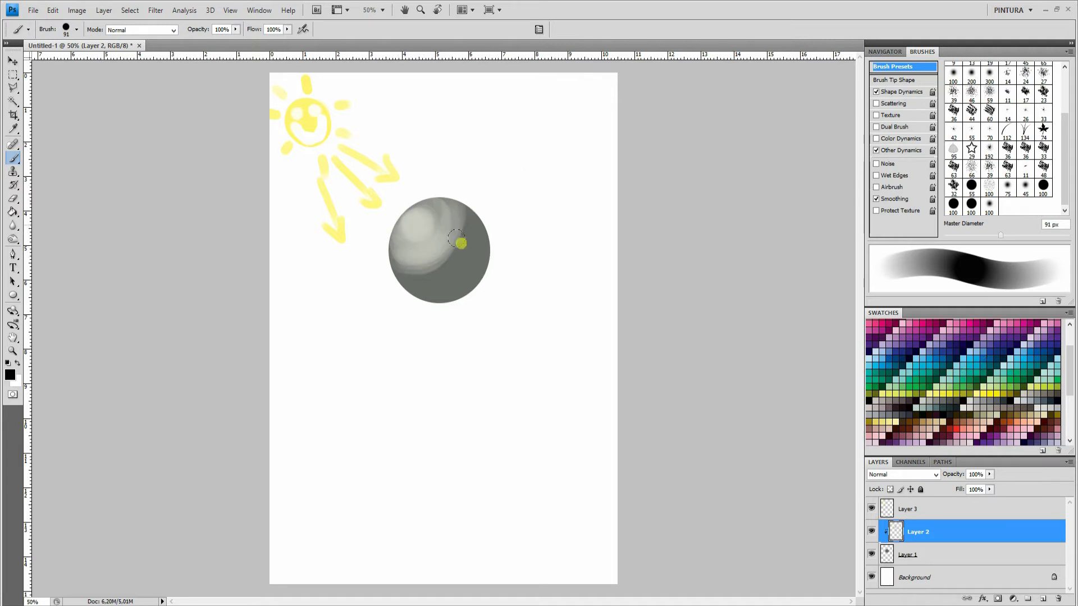
# Step: Paint black shading on the circle's lower right and blend it toward the light with dark and sampled middle grays
pyautogui.moveTo(486, 279)
pyautogui.mouseDown()
pyautogui.moveTo(487, 239)
pyautogui.moveTo(481, 252)
pyautogui.moveTo(397, 289)
pyautogui.moveTo(393, 279)
pyautogui.moveTo(432, 285)
pyautogui.mouseUp()
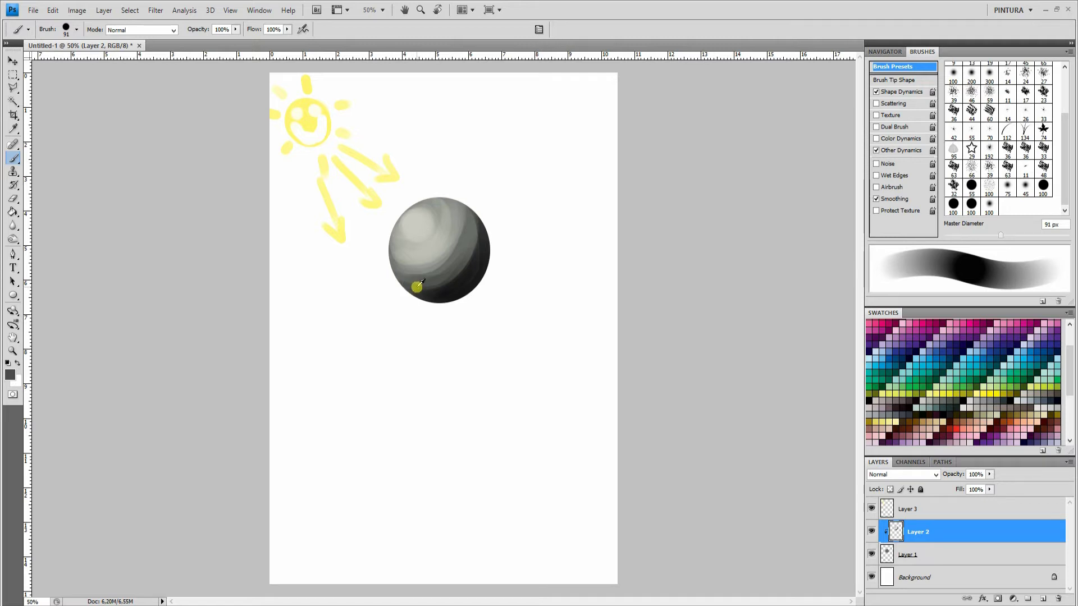
pyautogui.moveTo(406, 282)
pyautogui.mouseDown()
pyautogui.moveTo(462, 209)
pyautogui.moveTo(395, 281)
pyautogui.moveTo(466, 202)
pyautogui.moveTo(446, 245)
pyautogui.mouseUp()
pyautogui.keyDown('alt'); pyautogui.click(393, 264); pyautogui.keyUp('alt')
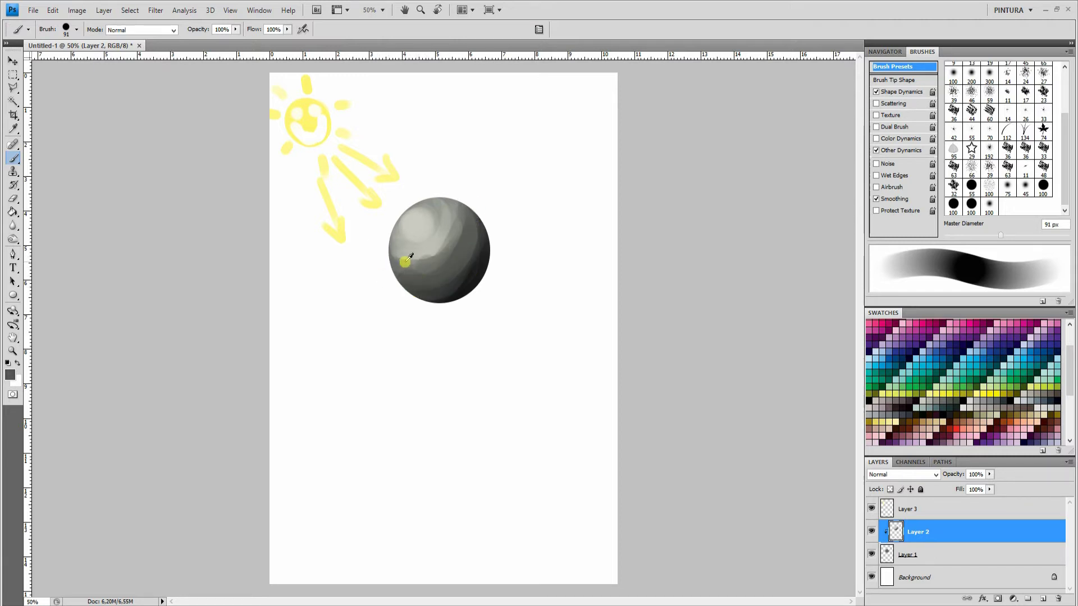
pyautogui.keyDown('alt'); pyautogui.click(406, 261); pyautogui.keyUp('alt')
pyautogui.moveTo(382, 250)
pyautogui.mouseDown()
pyautogui.moveTo(435, 250)
pyautogui.moveTo(449, 227)
pyautogui.moveTo(409, 247)
pyautogui.moveTo(446, 199)
pyautogui.mouseUp()
pyautogui.keyDown('alt'); pyautogui.click(400, 252); pyautogui.keyUp('alt')
pyautogui.moveTo(407, 255)
pyautogui.mouseDown()
pyautogui.moveTo(447, 211)
pyautogui.moveTo(416, 274)
pyautogui.mouseUp()
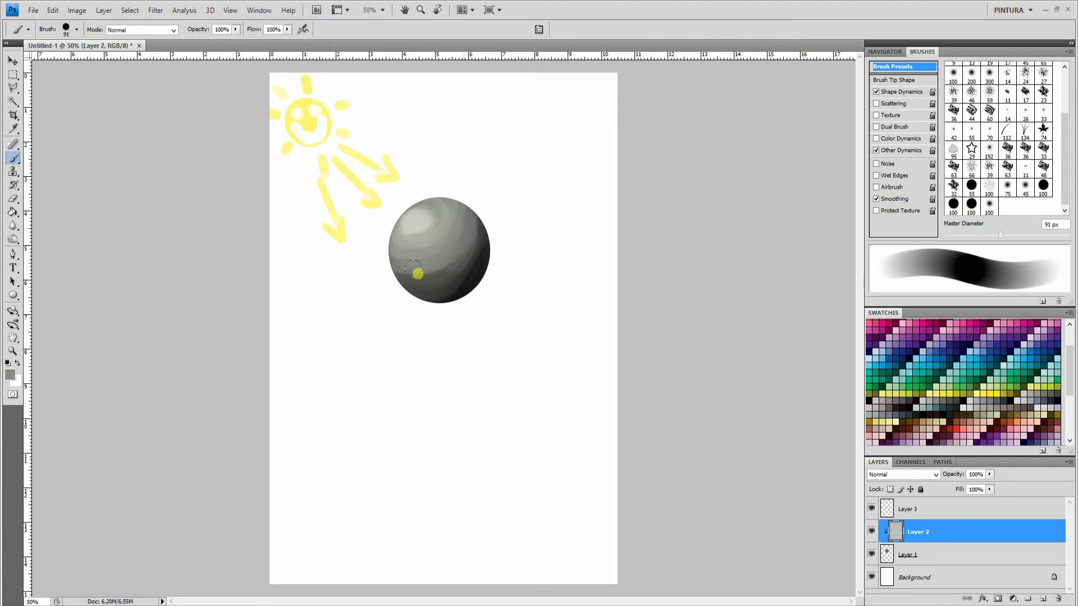
# Step: Soften the tonal bands across the circle's middle and lower left with grays sampled from the shading
pyautogui.keyDown('alt'); pyautogui.click(444, 271); pyautogui.keyUp('alt')
pyautogui.moveTo(458, 238)
pyautogui.mouseDown()
pyautogui.moveTo(389, 266)
pyautogui.moveTo(465, 236)
pyautogui.mouseUp()
pyautogui.keyDown('alt'); pyautogui.click(415, 263); pyautogui.keyUp('alt')
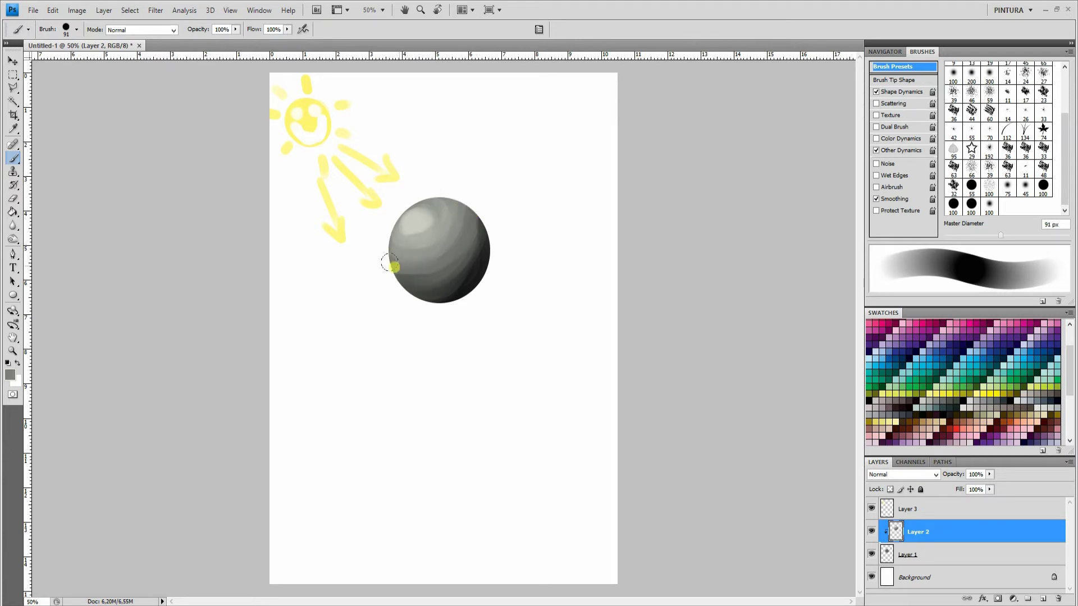
pyautogui.moveTo(393, 263)
pyautogui.mouseDown()
pyautogui.moveTo(455, 212)
pyautogui.moveTo(463, 219)
pyautogui.moveTo(388, 251)
pyautogui.moveTo(474, 231)
pyautogui.moveTo(401, 274)
pyautogui.moveTo(466, 230)
pyautogui.moveTo(401, 275)
pyautogui.moveTo(431, 278)
pyautogui.moveTo(414, 276)
pyautogui.moveTo(466, 216)
pyautogui.moveTo(477, 247)
pyautogui.mouseUp()
pyautogui.keyDown('alt'); pyautogui.click(404, 254); pyautogui.keyUp('alt')
pyautogui.keyDown('alt'); pyautogui.click(470, 258); pyautogui.keyUp('alt')
pyautogui.click(401, 273)
# Step: Blend the shadow on the circle's right and lower side with dark grays sampled from the shading
pyautogui.keyDown('alt'); pyautogui.click(419, 280); pyautogui.keyUp('alt')
pyautogui.keyDown('alt'); pyautogui.click(481, 250); pyautogui.keyUp('alt')
pyautogui.moveTo(478, 210)
pyautogui.mouseDown()
pyautogui.moveTo(397, 285)
pyautogui.moveTo(417, 291)
pyautogui.moveTo(471, 223)
pyautogui.moveTo(445, 182)
pyautogui.moveTo(459, 303)
pyautogui.mouseUp()
pyautogui.moveTo(508, 255)
pyautogui.mouseDown()
pyautogui.moveTo(509, 281)
pyautogui.moveTo(523, 293)
pyautogui.mouseUp()
pyautogui.keyDown('alt'); pyautogui.click(469, 225); pyautogui.keyUp('alt')
pyautogui.moveTo(465, 214)
pyautogui.mouseDown()
pyautogui.moveTo(469, 252)
pyautogui.moveTo(465, 210)
pyautogui.moveTo(409, 295)
pyautogui.moveTo(469, 261)
pyautogui.moveTo(451, 272)
pyautogui.moveTo(467, 279)
pyautogui.moveTo(417, 270)
pyautogui.mouseUp()
pyautogui.keyDown('alt'); pyautogui.click(411, 267); pyautogui.keyUp('alt')
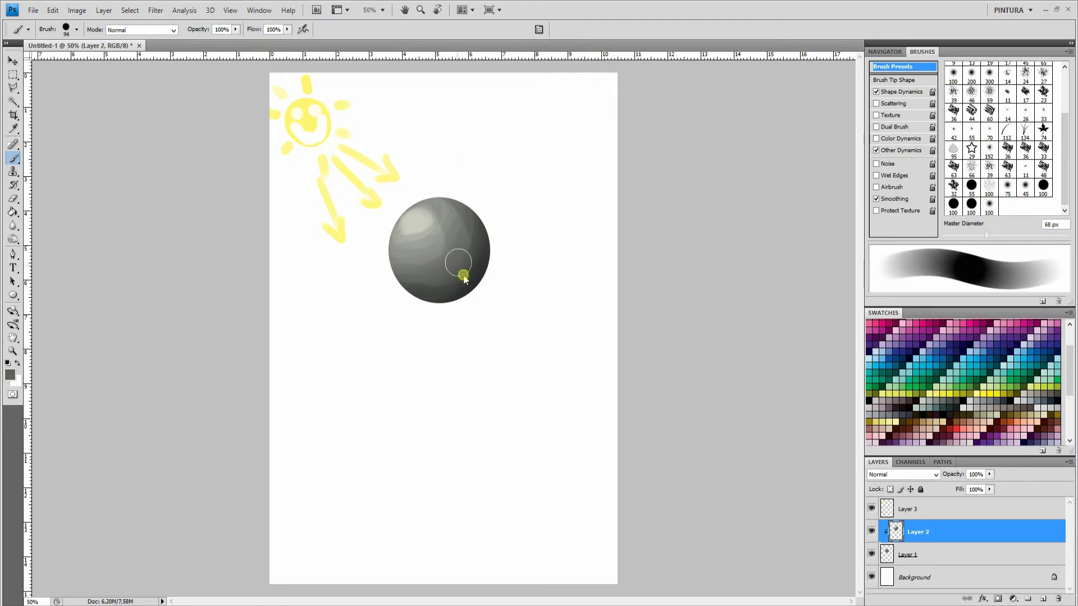
pyautogui.moveTo(463, 276)
pyautogui.mouseDown()
pyautogui.moveTo(478, 301)
pyautogui.moveTo(458, 269)
pyautogui.moveTo(463, 279)
pyautogui.mouseUp()
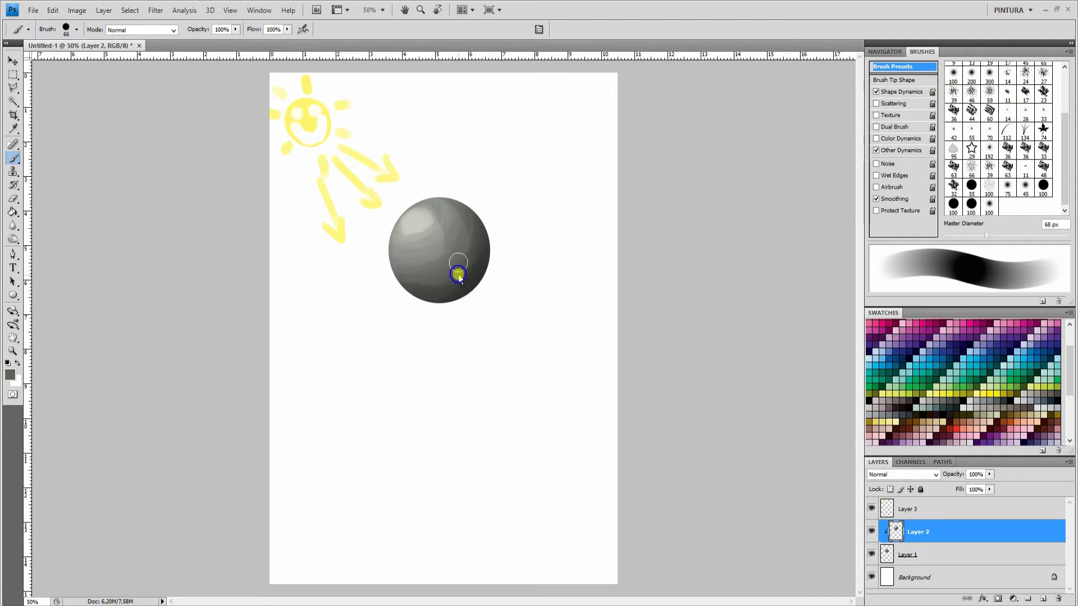
pyautogui.moveTo(481, 297)
pyautogui.mouseDown()
pyautogui.moveTo(474, 284)
pyautogui.moveTo(500, 315)
pyautogui.moveTo(459, 280)
pyautogui.moveTo(522, 323)
pyautogui.moveTo(461, 282)
pyautogui.moveTo(495, 309)
pyautogui.moveTo(460, 265)
pyautogui.moveTo(470, 281)
pyautogui.moveTo(470, 261)
pyautogui.mouseUp()
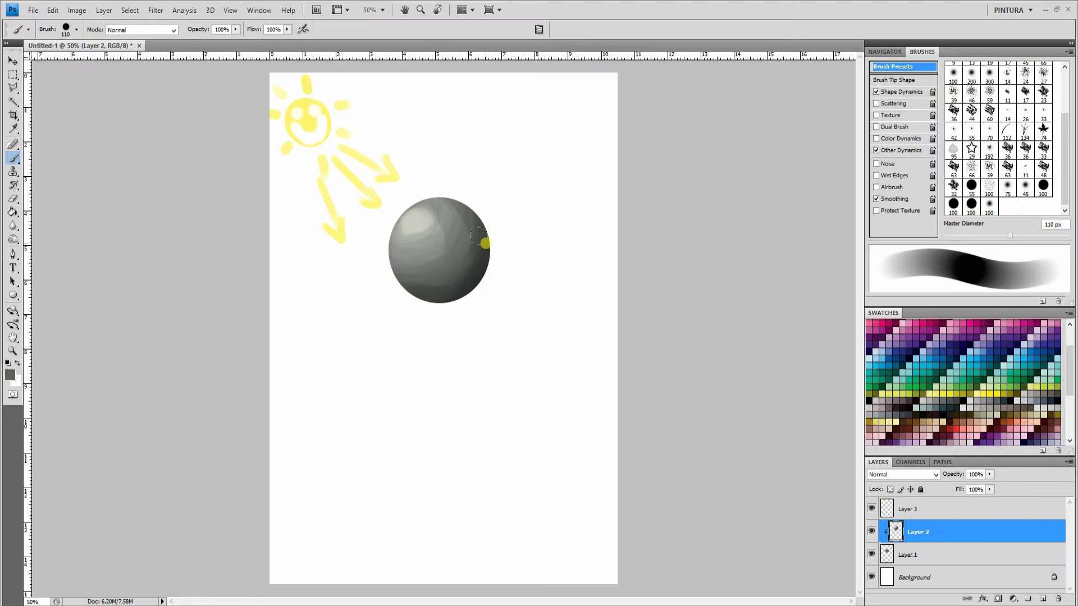
# Step: Set the brush to 72 px and paint a sampled gray from the circle's top edge around to its left side
pyautogui.rightClick(513, 283)
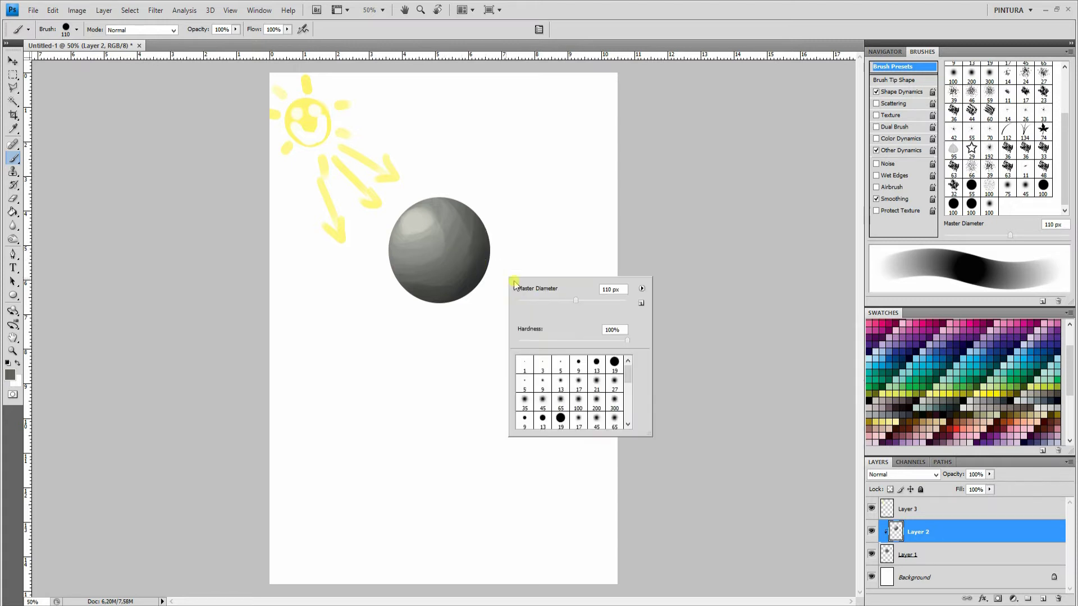
pyautogui.moveTo(541, 304); pyautogui.dragTo(572, 322)
pyautogui.press('Return')
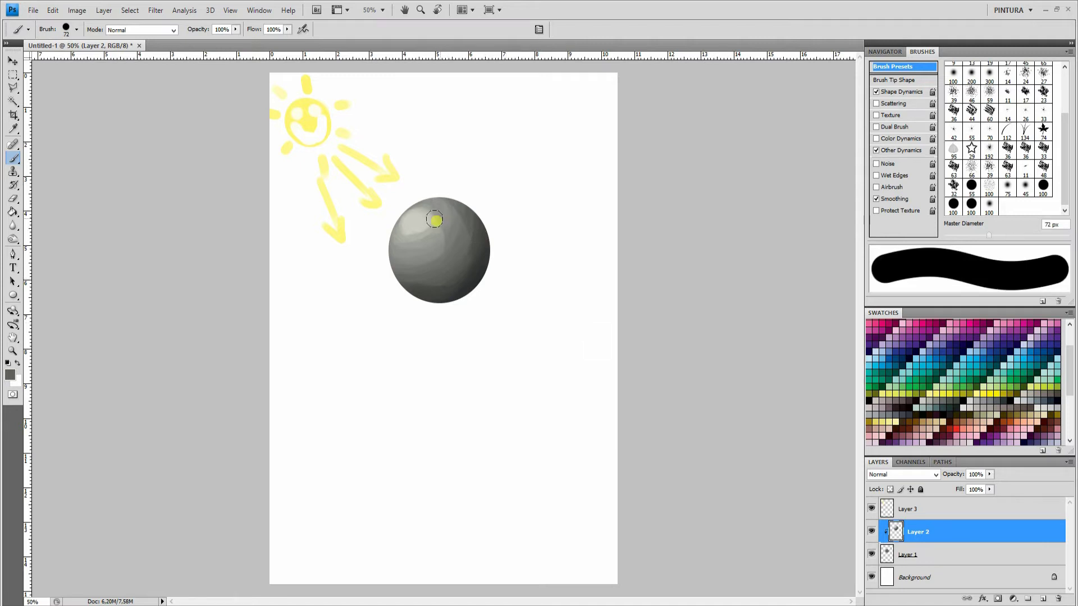
pyautogui.keyDown('alt'); pyautogui.click(441, 238); pyautogui.keyUp('alt')
pyautogui.moveTo(440, 197)
pyautogui.mouseDown()
pyautogui.moveTo(436, 252)
pyautogui.moveTo(373, 259)
pyautogui.moveTo(386, 266)
pyautogui.moveTo(462, 187)
pyautogui.moveTo(403, 257)
pyautogui.mouseUp()
# Step: Blend the circle's right side and lower left with sampled grays and a 96 px brush
pyautogui.keyDown('alt'); pyautogui.click(403, 265); pyautogui.keyUp('alt')
pyautogui.rightClick(425, 259)
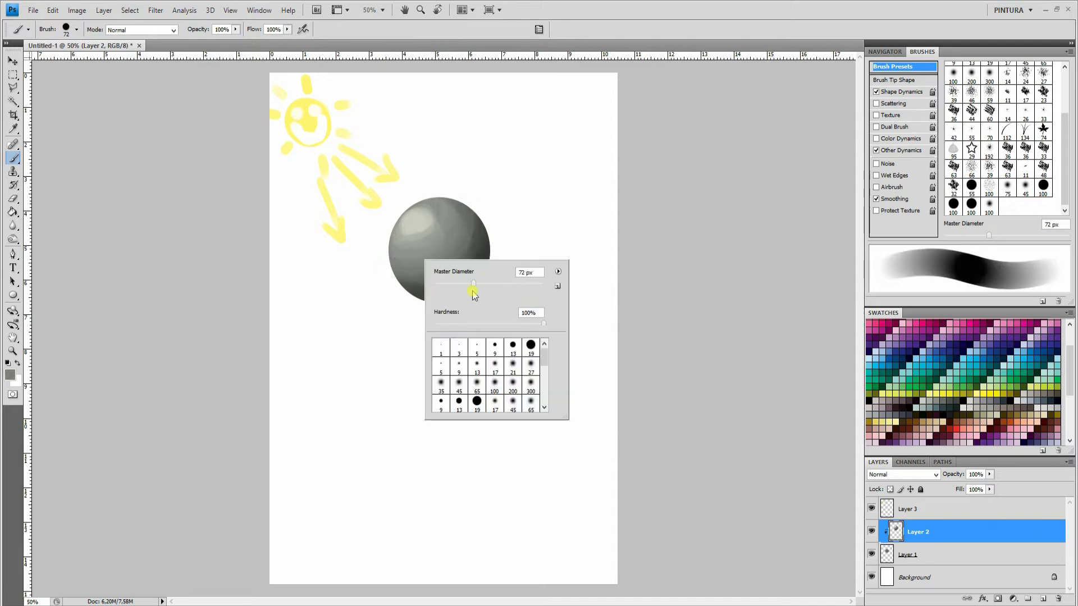
pyautogui.moveTo(475, 294); pyautogui.dragTo(488, 293)
pyautogui.keyDown('alt'); pyautogui.click(472, 234); pyautogui.keyUp('alt')
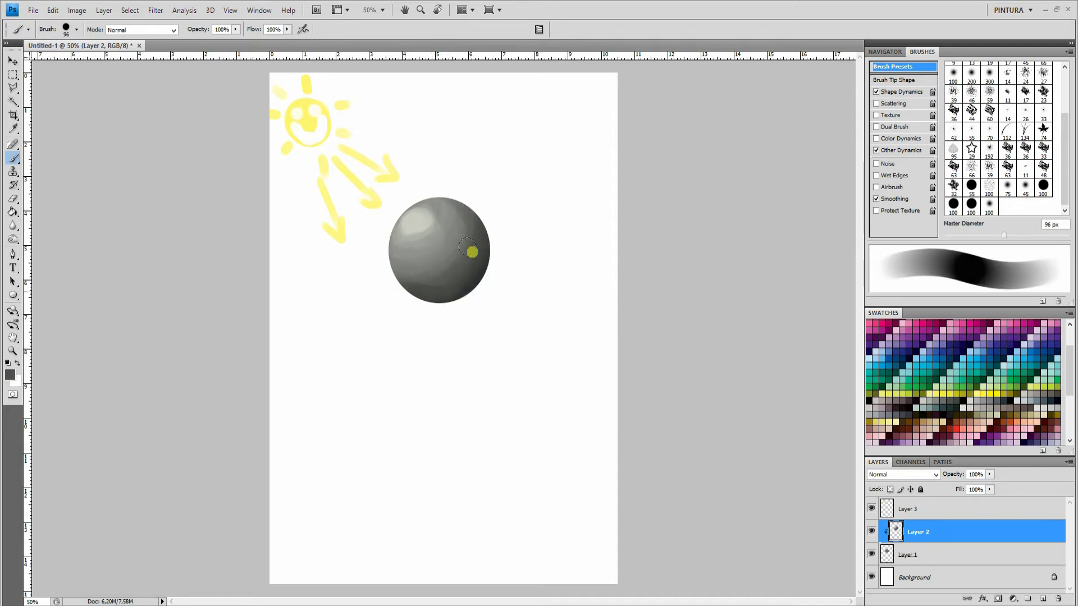
pyautogui.click(421, 279)
pyautogui.press('alt')
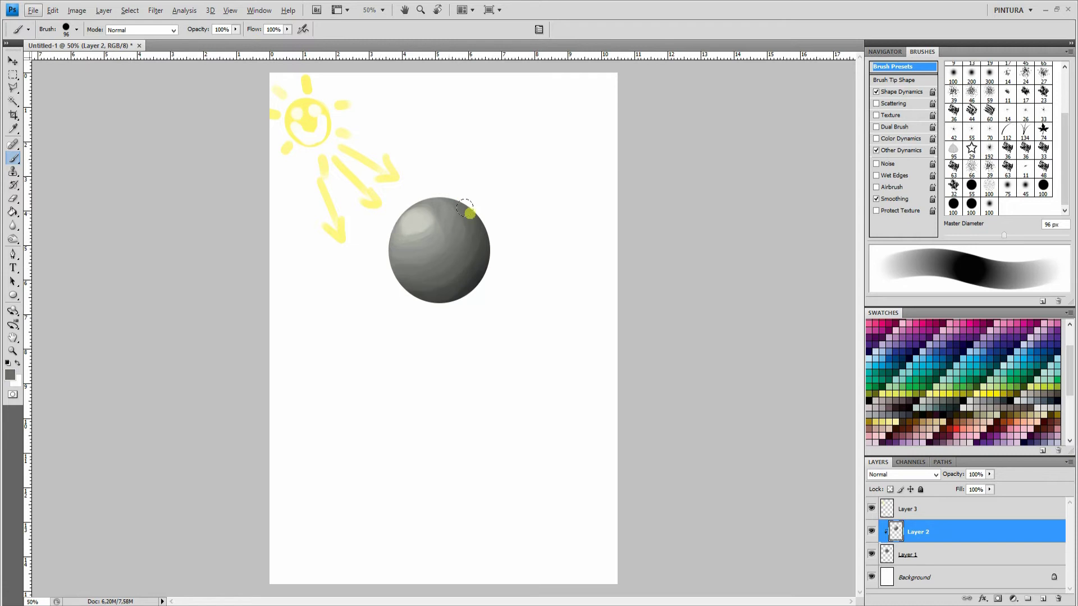
# Step: Repaint the highlight on the circle's upper left in light gray with a 59 px brush
pyautogui.click(922, 402)
pyautogui.rightClick(432, 230)
pyautogui.moveTo(490, 259); pyautogui.dragTo(476, 260)
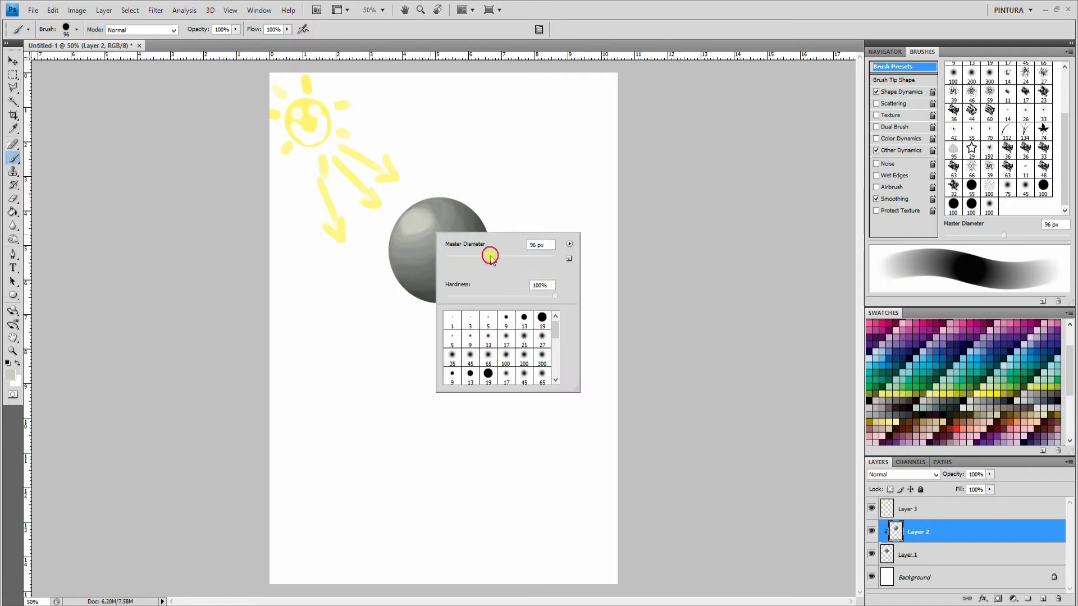
pyautogui.moveTo(409, 219)
pyautogui.mouseDown()
pyautogui.moveTo(419, 215)
pyautogui.moveTo(391, 229)
pyautogui.mouseUp()
# Step: Extend the highlight tone along the circle's upper left edge with a sampled light gray and a 91 px brush
pyautogui.keyDown('alt'); pyautogui.click(416, 224); pyautogui.keyUp('alt')
pyautogui.rightClick(415, 243)
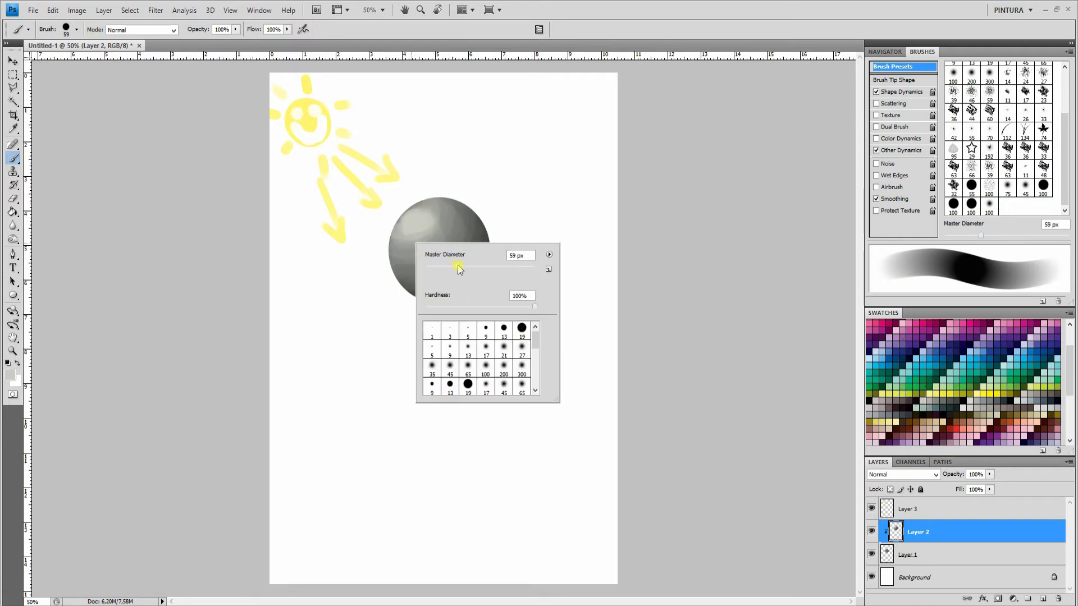
pyautogui.moveTo(460, 267); pyautogui.dragTo(475, 267)
pyautogui.moveTo(388, 234); pyautogui.dragTo(433, 190)
# Step: Smooth the circle's middle, right shadow and lower left with sampled light and dark grays
pyautogui.keyDown('alt'); pyautogui.click(420, 251); pyautogui.keyUp('alt')
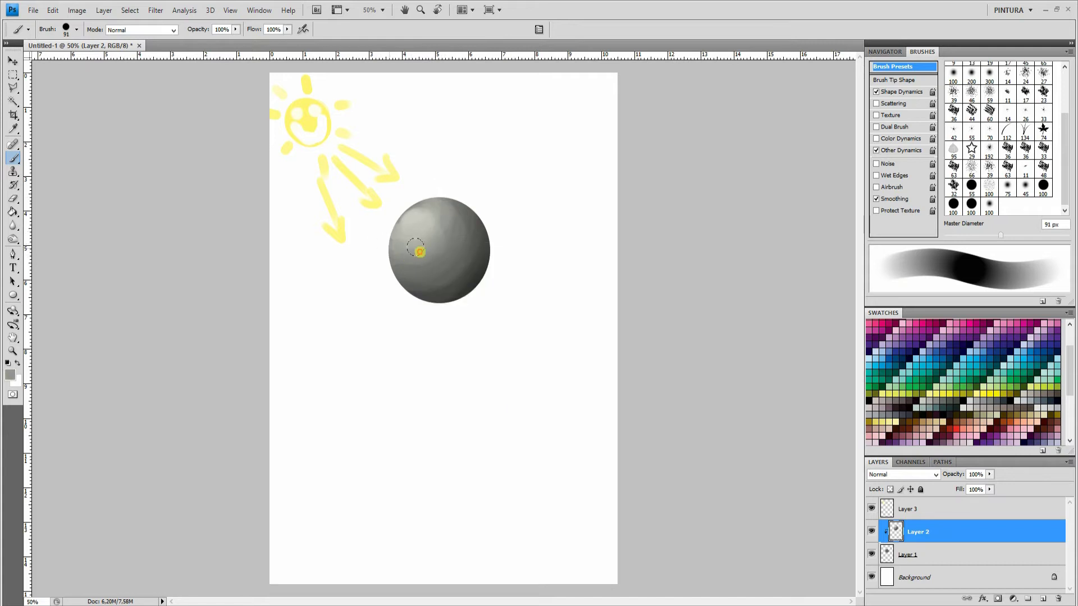
pyautogui.moveTo(420, 250); pyautogui.dragTo(443, 228)
pyautogui.keyDown('alt'); pyautogui.click(479, 267); pyautogui.keyUp('alt')
pyautogui.moveTo(479, 268)
pyautogui.mouseDown()
pyautogui.moveTo(452, 276)
pyautogui.moveTo(379, 270)
pyautogui.moveTo(473, 238)
pyautogui.moveTo(422, 280)
pyautogui.moveTo(400, 278)
pyautogui.moveTo(431, 279)
pyautogui.moveTo(467, 229)
pyautogui.mouseUp()
pyautogui.keyDown('alt'); pyautogui.click(416, 286); pyautogui.keyUp('alt')
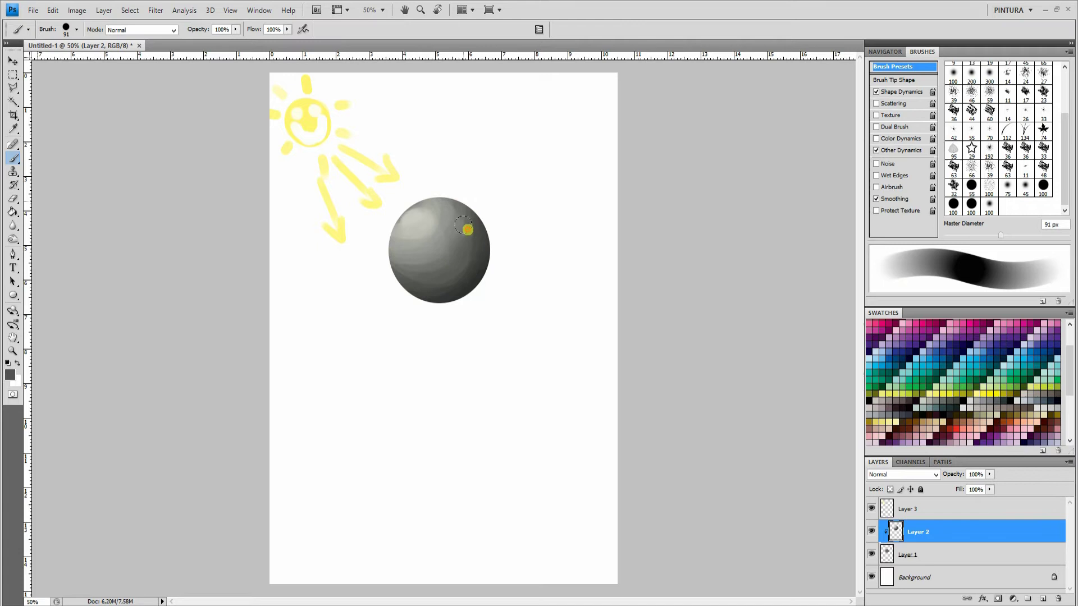
pyautogui.moveTo(409, 274)
pyautogui.mouseDown()
pyautogui.moveTo(386, 254)
pyautogui.moveTo(449, 216)
pyautogui.moveTo(392, 235)
pyautogui.moveTo(382, 213)
pyautogui.mouseUp()
# Step: Sample tones from the circle and darken its upper left rim with a dark gray from the shadow
pyautogui.keyDown('alt'); pyautogui.click(407, 261); pyautogui.keyUp('alt')
pyautogui.keyDown('alt'); pyautogui.click(405, 250); pyautogui.keyUp('alt')
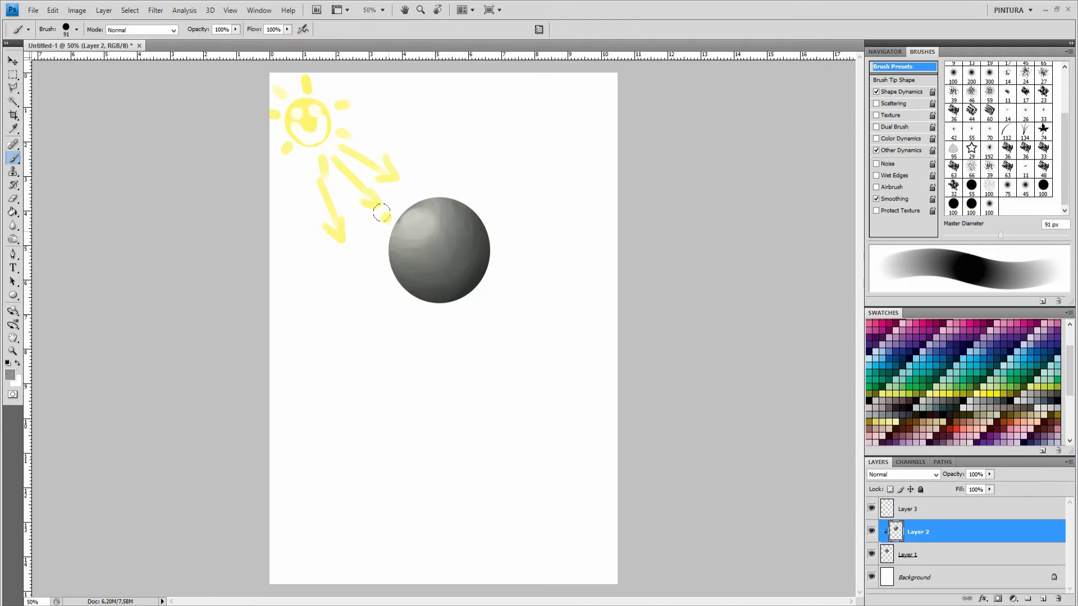
pyautogui.keyDown('alt'); pyautogui.click(429, 213); pyautogui.keyUp('alt')
pyautogui.keyDown('alt'); pyautogui.click(479, 268); pyautogui.keyUp('alt')
pyautogui.moveTo(420, 185); pyautogui.dragTo(384, 233)
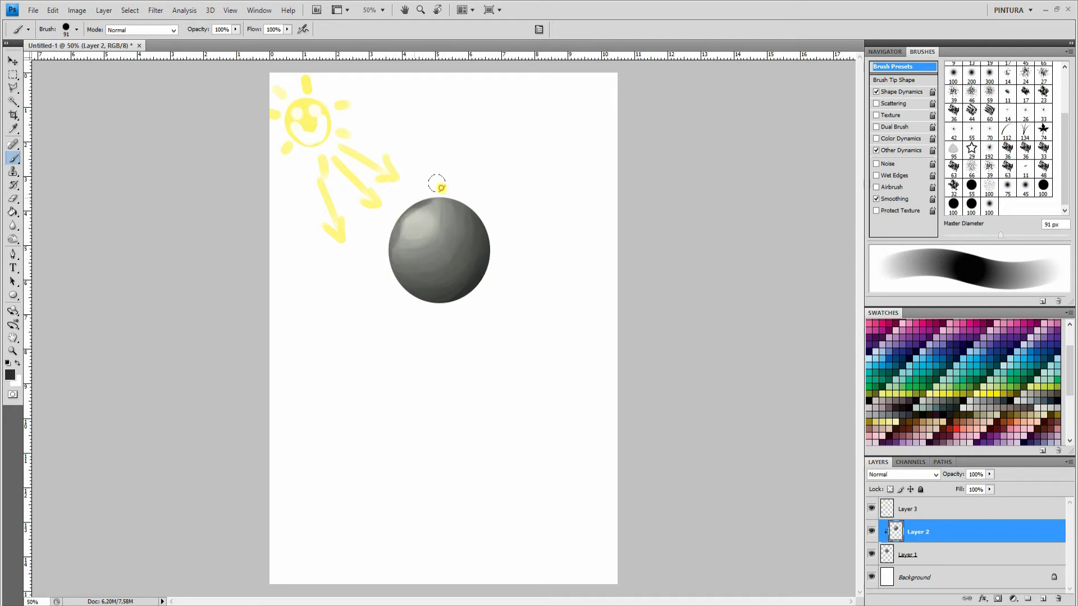
# Step: Shade the circle's right rim with a sampled dark gray and lighten its left side with a sampled lighter tone
pyautogui.keyDown('alt'); pyautogui.click(457, 201); pyautogui.keyUp('alt')
pyautogui.keyDown('alt'); pyautogui.click(456, 202); pyautogui.keyUp('alt')
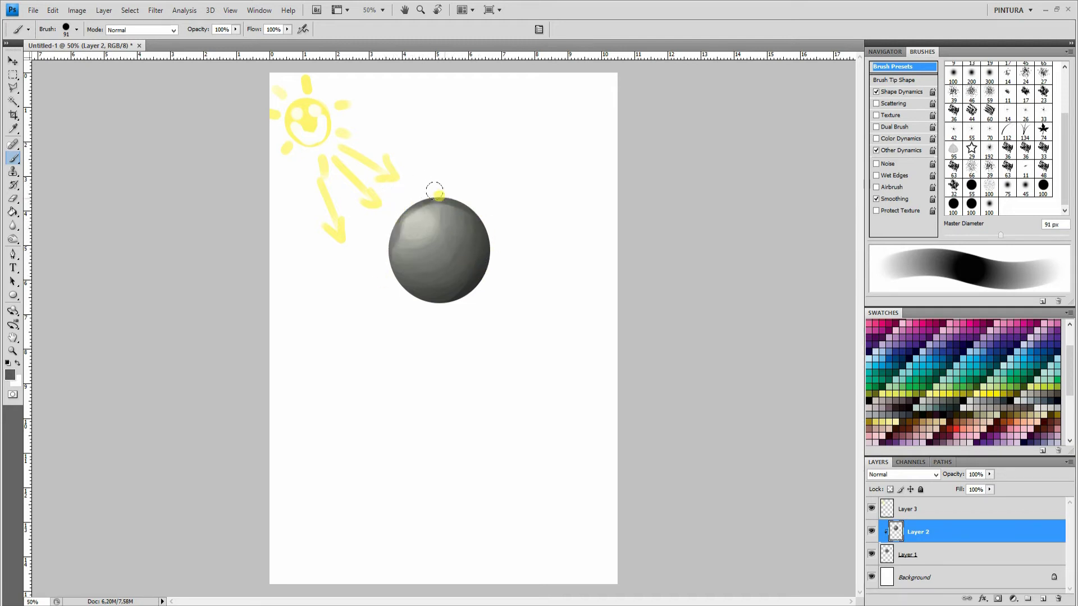
pyautogui.moveTo(480, 221)
pyautogui.mouseDown()
pyautogui.moveTo(450, 278)
pyautogui.moveTo(488, 262)
pyautogui.mouseUp()
pyautogui.keyDown('alt'); pyautogui.click(466, 285); pyautogui.keyUp('alt')
pyautogui.keyDown('alt'); pyautogui.click(404, 249); pyautogui.keyUp('alt')
pyautogui.click(402, 242)
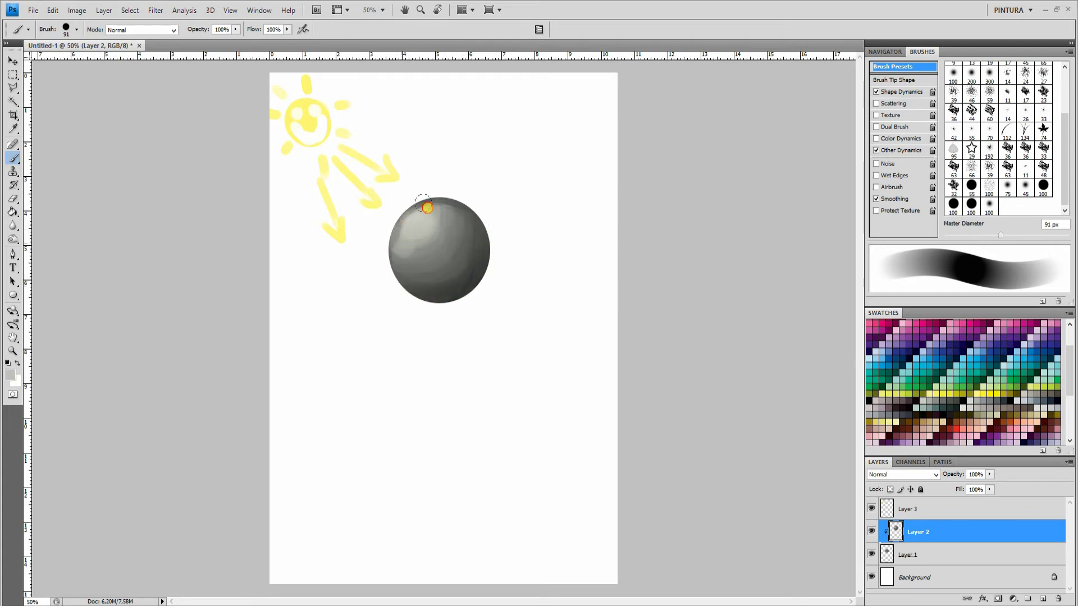
# Step: Merge the highlight into the surrounding upper left area of the circle with sampled light grays
pyautogui.keyDown('alt'); pyautogui.click(437, 204); pyautogui.keyUp('alt')
pyautogui.moveTo(436, 204)
pyautogui.mouseDown()
pyautogui.moveTo(414, 248)
pyautogui.moveTo(389, 237)
pyautogui.moveTo(441, 204)
pyautogui.moveTo(394, 235)
pyautogui.mouseUp()
pyautogui.keyDown('alt'); pyautogui.click(410, 216); pyautogui.keyUp('alt')
pyautogui.moveTo(427, 203)
pyautogui.mouseDown()
pyautogui.moveTo(394, 216)
pyautogui.moveTo(426, 199)
pyautogui.moveTo(385, 238)
pyautogui.moveTo(452, 194)
pyautogui.moveTo(423, 227)
pyautogui.mouseUp()
pyautogui.click(429, 228)
pyautogui.keyDown('alt'); pyautogui.click(416, 240); pyautogui.keyUp('alt')
pyautogui.keyDown('alt'); pyautogui.click(410, 251); pyautogui.keyUp('alt')
pyautogui.click(454, 196)
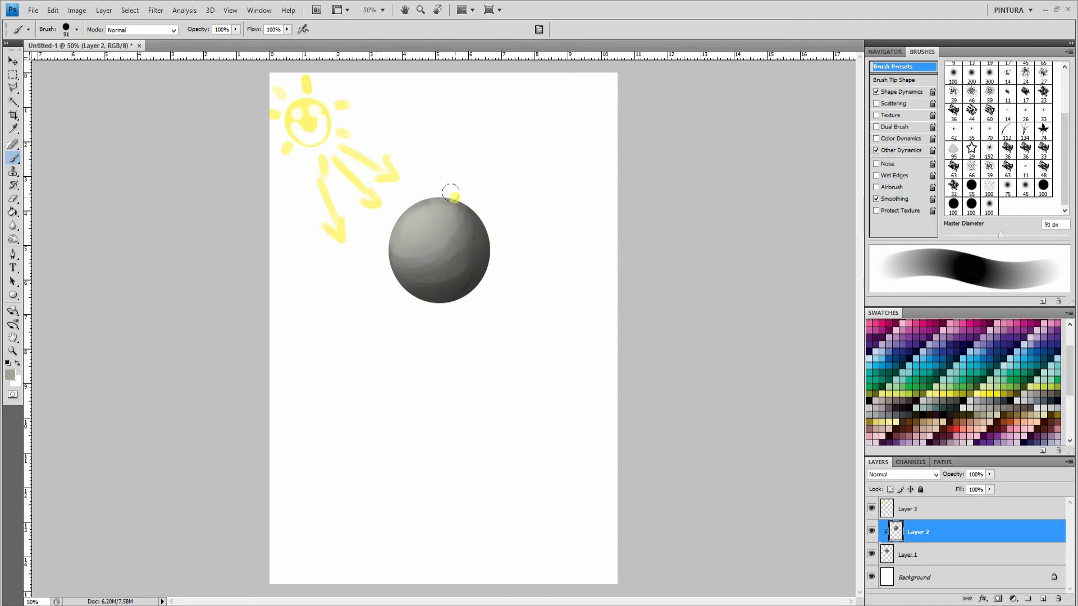
# Step: Lower the 91 px brush's hardness to 0%
pyautogui.rightClick(510, 268)
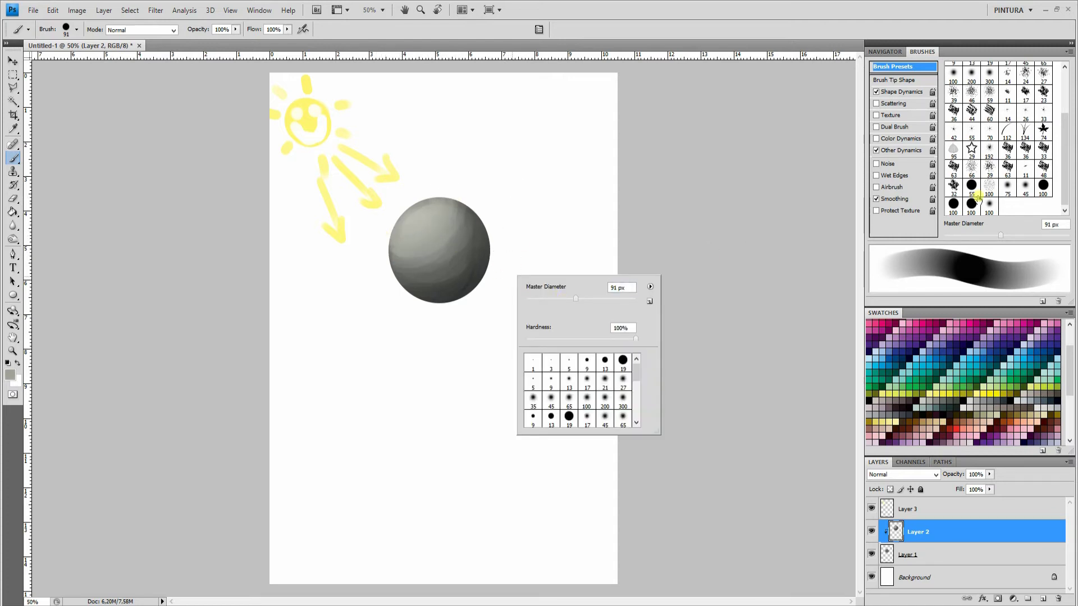
pyautogui.click(635, 339)
pyautogui.moveTo(636, 340); pyautogui.dragTo(606, 341)
pyautogui.moveTo(532, 338)
pyautogui.mouseDown()
pyautogui.moveTo(512, 334)
pyautogui.moveTo(530, 352)
pyautogui.mouseUp()
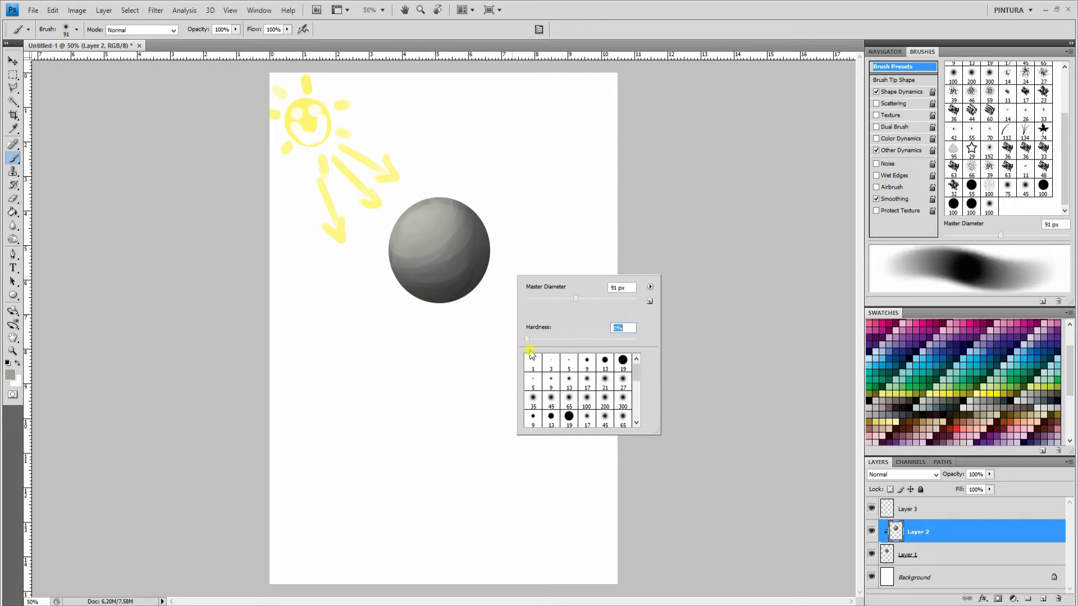
pyautogui.press('Return')
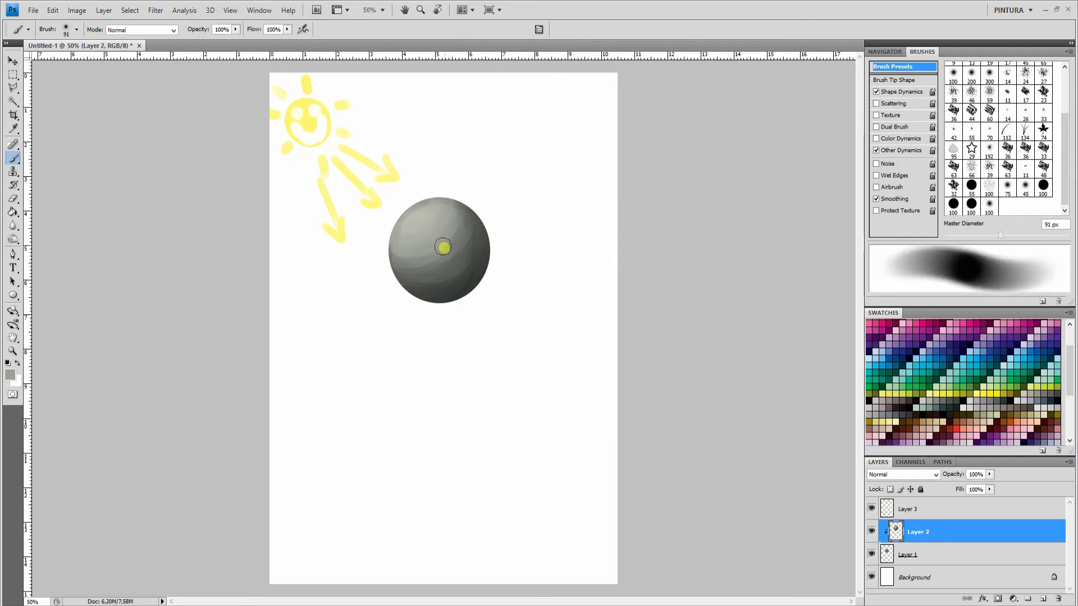
# Step: Blend the band edges from the circle's left side to its upper right with the soft 91 px brush and sampled grays
pyautogui.keyDown('alt'); pyautogui.click(412, 260); pyautogui.keyUp('alt')
pyautogui.moveTo(393, 253); pyautogui.dragTo(462, 198)
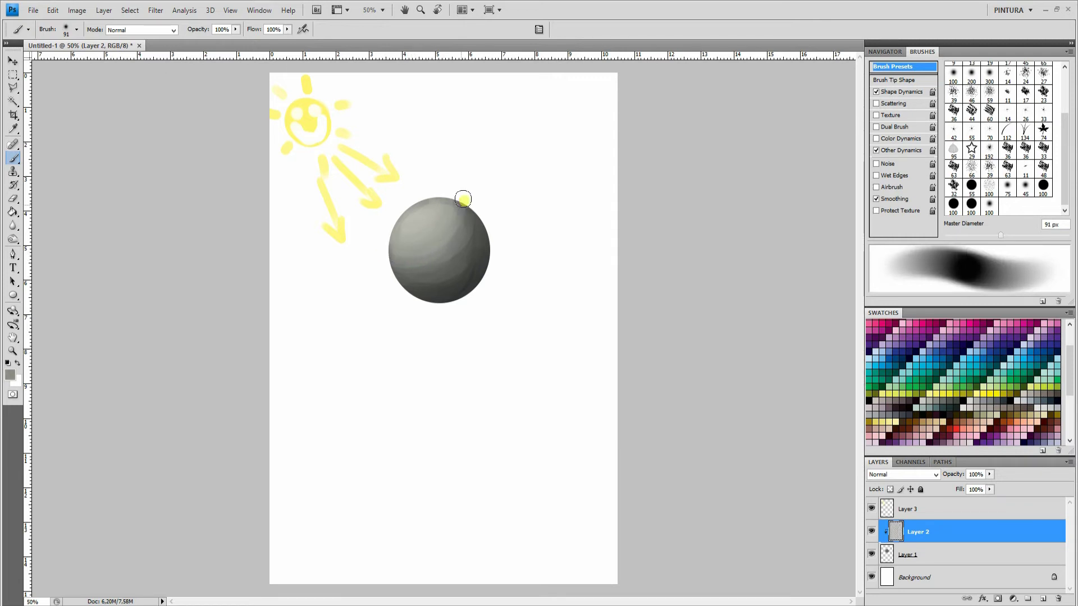
pyautogui.keyDown('alt'); pyautogui.click(411, 264); pyautogui.keyUp('alt')
pyautogui.moveTo(395, 266); pyautogui.dragTo(392, 265)
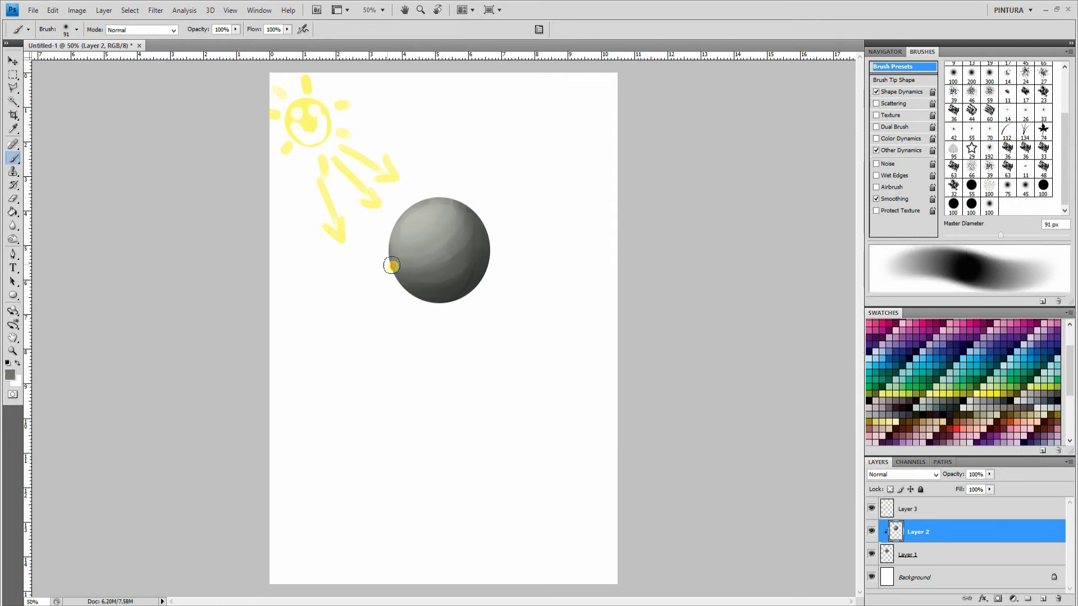
# Step: Enlarge the soft brush to 145 px and smooth the sphere's lower left and middle tones with sampled grays
pyautogui.rightClick(422, 263)
pyautogui.moveTo(494, 289); pyautogui.dragTo(503, 289)
pyautogui.press('Return')
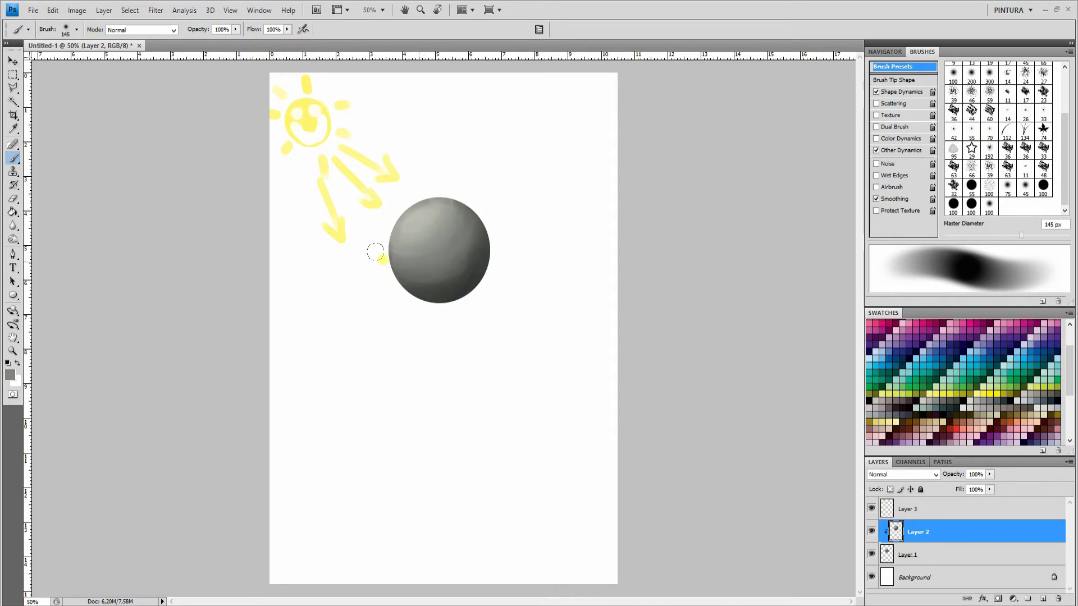
pyautogui.keyDown('alt'); pyautogui.click(423, 281); pyautogui.keyUp('alt')
pyautogui.moveTo(391, 269)
pyautogui.mouseDown()
pyautogui.moveTo(444, 262)
pyautogui.moveTo(481, 209)
pyautogui.moveTo(404, 279)
pyautogui.mouseUp()
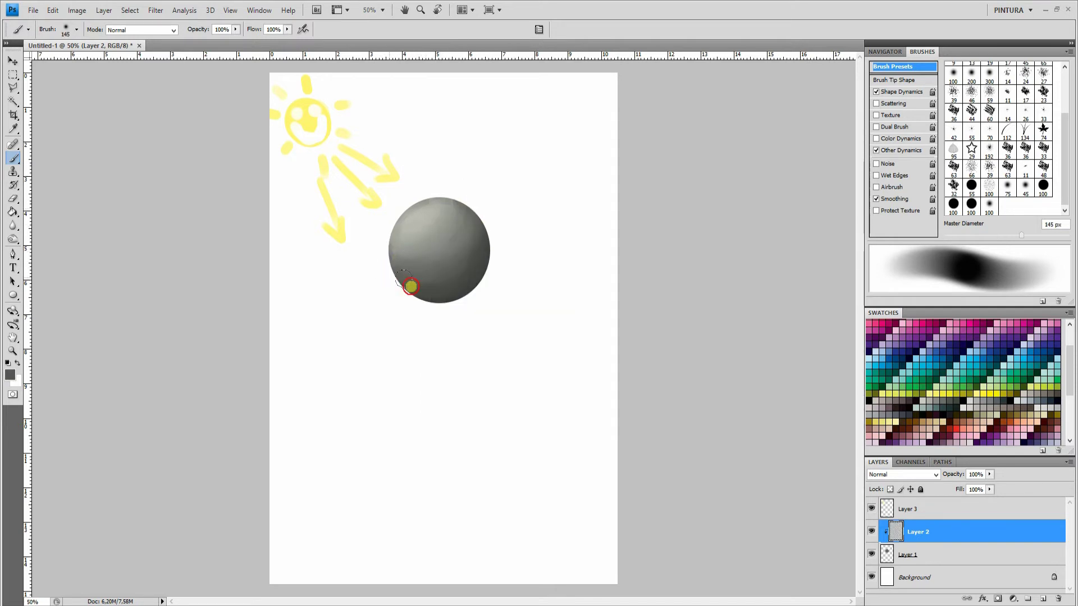
pyautogui.keyDown('alt'); pyautogui.click(418, 256); pyautogui.keyUp('alt')
pyautogui.moveTo(392, 240)
pyautogui.mouseDown()
pyautogui.moveTo(454, 222)
pyautogui.moveTo(465, 190)
pyautogui.moveTo(371, 236)
pyautogui.moveTo(444, 193)
pyautogui.moveTo(434, 224)
pyautogui.moveTo(430, 200)
pyautogui.moveTo(416, 202)
pyautogui.moveTo(412, 258)
pyautogui.moveTo(391, 246)
pyautogui.moveTo(416, 261)
pyautogui.moveTo(398, 253)
pyautogui.moveTo(436, 244)
pyautogui.moveTo(461, 209)
pyautogui.moveTo(430, 262)
pyautogui.moveTo(431, 285)
pyautogui.moveTo(466, 276)
pyautogui.mouseUp()
pyautogui.keyDown('alt'); pyautogui.click(415, 260); pyautogui.keyUp('alt')
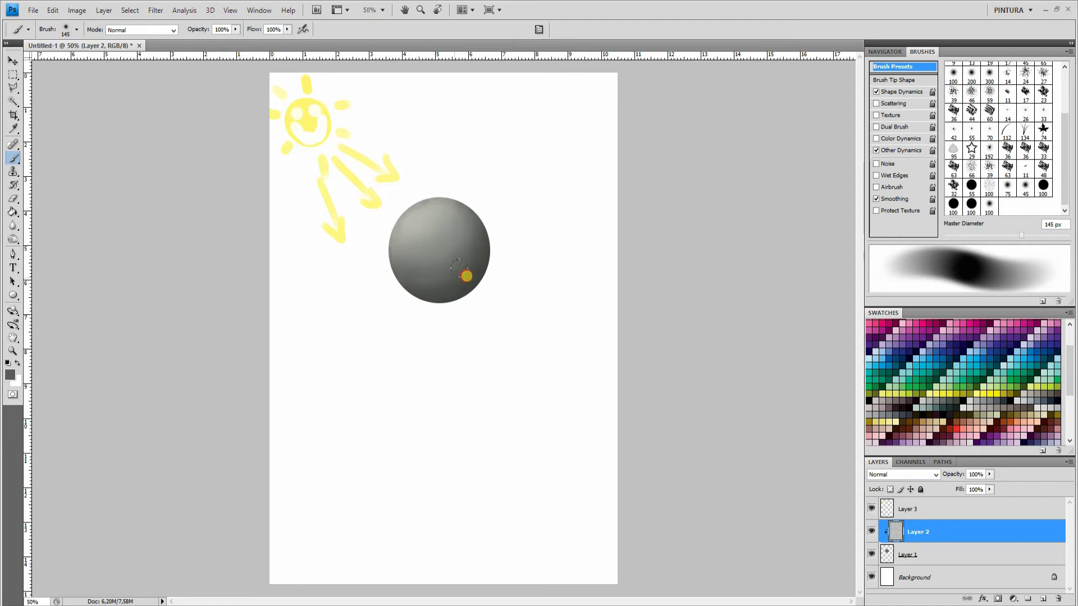
pyautogui.keyDown('alt'); pyautogui.click(447, 254); pyautogui.keyUp('alt')
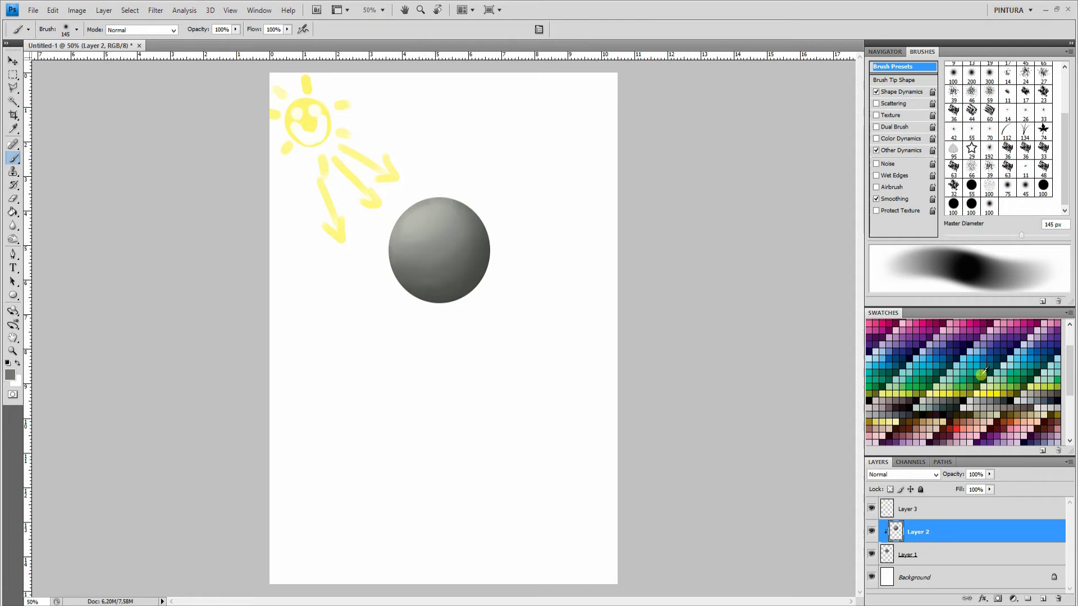
# Step: Blend the sphere's upper right edge and lower left area with sampled dark grays
pyautogui.click(962, 381)
pyautogui.moveTo(475, 204)
pyautogui.mouseDown()
pyautogui.moveTo(473, 272)
pyautogui.moveTo(438, 300)
pyautogui.moveTo(409, 305)
pyautogui.moveTo(464, 269)
pyautogui.moveTo(471, 211)
pyautogui.mouseUp()
pyautogui.keyDown('alt'); pyautogui.click(426, 285); pyautogui.keyUp('alt')
pyautogui.keyDown('alt'); pyautogui.click(429, 275); pyautogui.keyUp('alt')
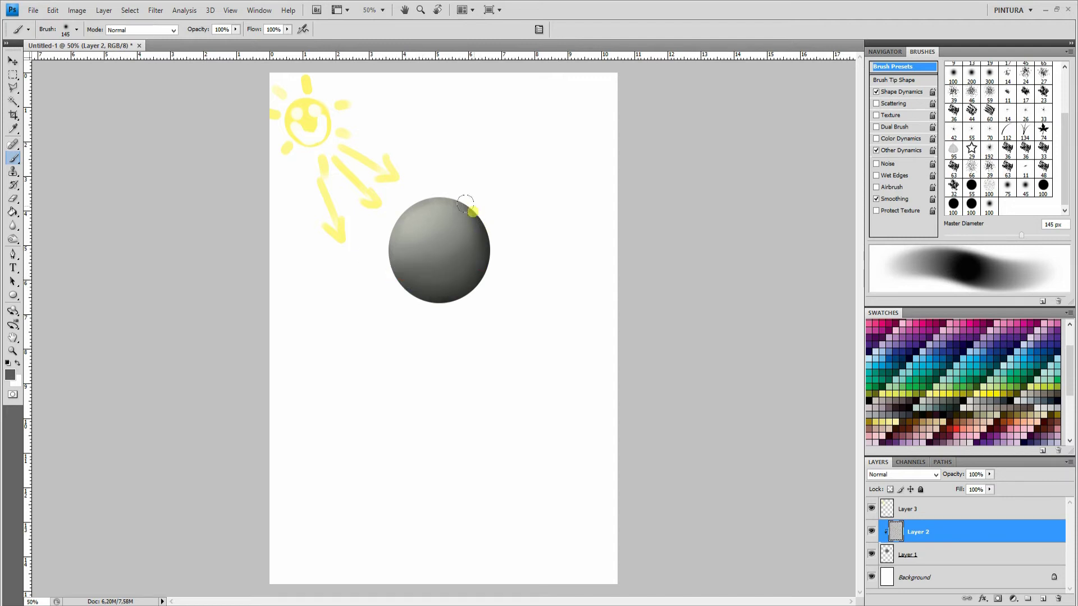
pyautogui.moveTo(415, 272); pyautogui.dragTo(456, 208)
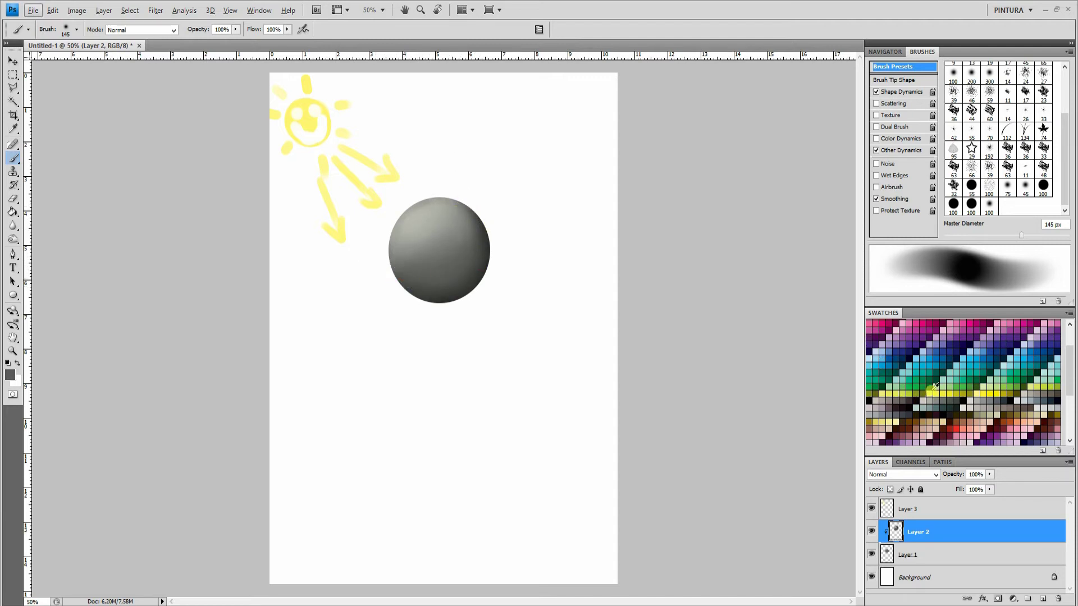
# Step: Paint a bright highlight on the sphere's upper left with a 95 px brush, using a light gray swatch and white
pyautogui.click(921, 401)
pyautogui.rightClick(422, 220)
pyautogui.moveTo(506, 238); pyautogui.dragTo(494, 238)
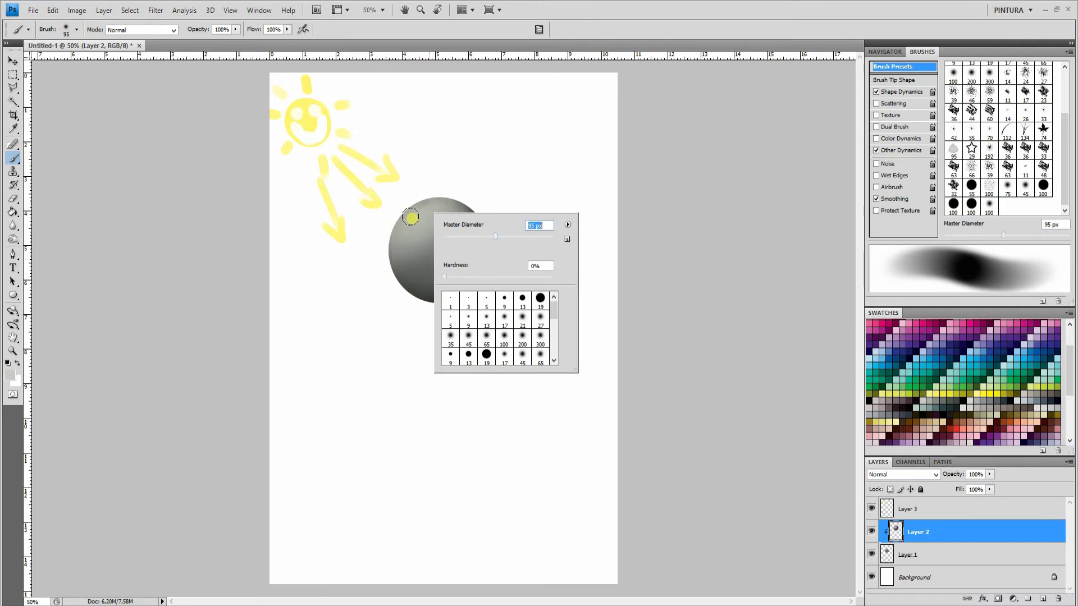
pyautogui.moveTo(410, 219)
pyautogui.mouseDown()
pyautogui.moveTo(447, 232)
pyautogui.moveTo(413, 219)
pyautogui.moveTo(426, 233)
pyautogui.mouseUp()
pyautogui.press('d')
pyautogui.press('x')
# Step: Enlarge the brush to 143 px and blend the highlight into the surrounding sphere with sampled grays
pyautogui.rightClick(442, 259)
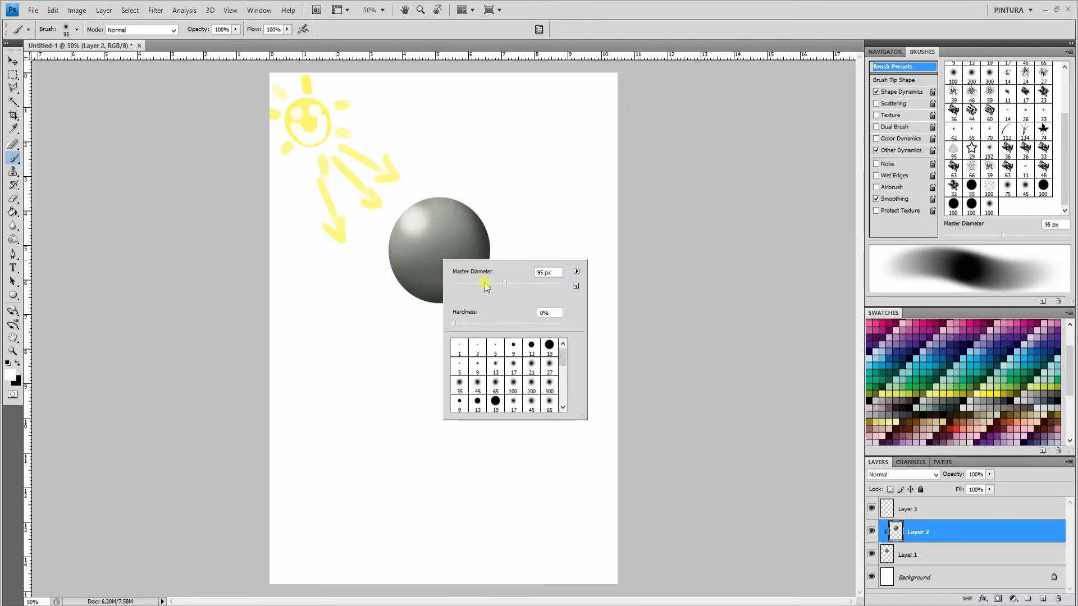
pyautogui.moveTo(487, 286); pyautogui.dragTo(528, 286)
pyautogui.keyDown('alt'); pyautogui.click(416, 228); pyautogui.keyUp('alt')
pyautogui.moveTo(403, 214)
pyautogui.mouseDown()
pyautogui.moveTo(395, 224)
pyautogui.moveTo(424, 224)
pyautogui.mouseUp()
pyautogui.keyDown('alt'); pyautogui.click(406, 231); pyautogui.keyUp('alt')
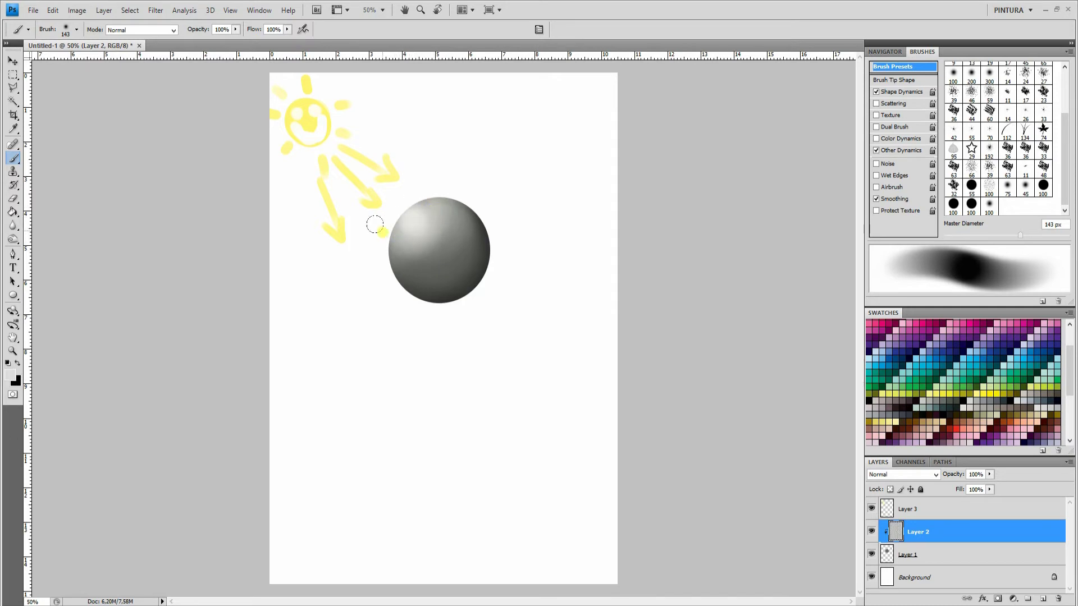
pyautogui.keyDown('alt'); pyautogui.click(423, 236); pyautogui.keyUp('alt')
pyautogui.click(438, 212)
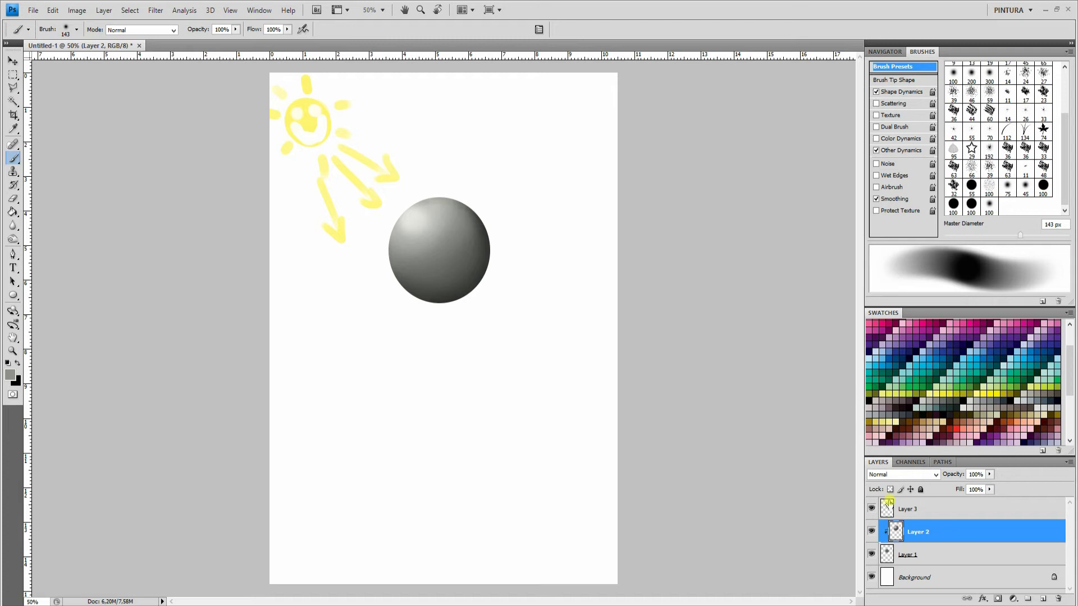
# Step: Tint the sphere's highlight area with a pale yellow sampled from the sun drawing
pyautogui.moveTo(1068, 380); pyautogui.dragTo(1066, 362)
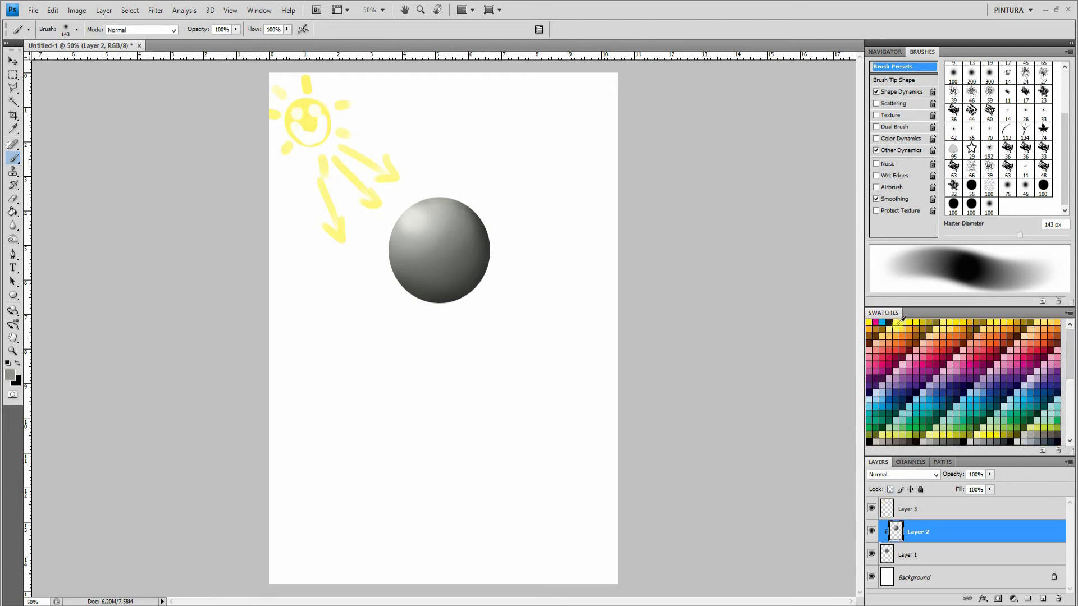
pyautogui.click(348, 92)
pyautogui.moveTo(408, 219)
pyautogui.mouseDown()
pyautogui.moveTo(421, 200)
pyautogui.moveTo(391, 235)
pyautogui.moveTo(438, 218)
pyautogui.moveTo(382, 236)
pyautogui.moveTo(433, 194)
pyautogui.moveTo(398, 244)
pyautogui.moveTo(409, 222)
pyautogui.moveTo(390, 225)
pyautogui.moveTo(429, 196)
pyautogui.mouseUp()
pyautogui.keyDown('alt'); pyautogui.click(410, 241); pyautogui.keyUp('alt')
pyautogui.keyDown('alt'); pyautogui.click(407, 221); pyautogui.keyUp('alt')
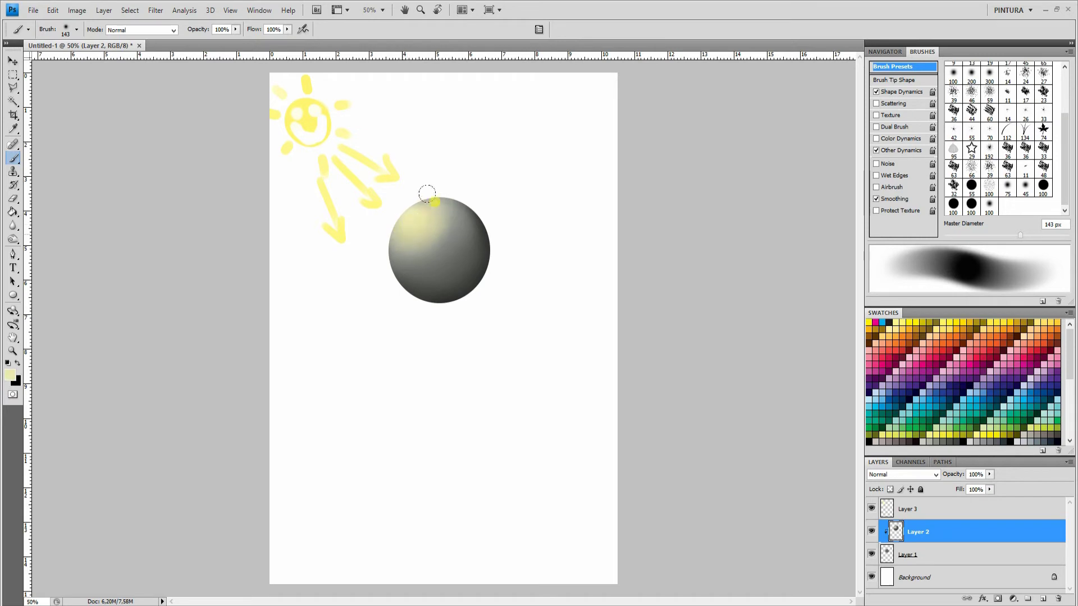
# Step: Blend the yellow tint's edge into the gray from the sphere's left side to its top with sampled tones
pyautogui.keyDown('alt'); pyautogui.click(412, 244); pyautogui.keyUp('alt')
pyautogui.moveTo(395, 242); pyautogui.dragTo(440, 188)
pyautogui.keyDown('alt'); pyautogui.click(404, 256); pyautogui.keyUp('alt')
pyautogui.moveTo(404, 256)
pyautogui.mouseDown()
pyautogui.moveTo(453, 181)
pyautogui.moveTo(368, 236)
pyautogui.mouseUp()
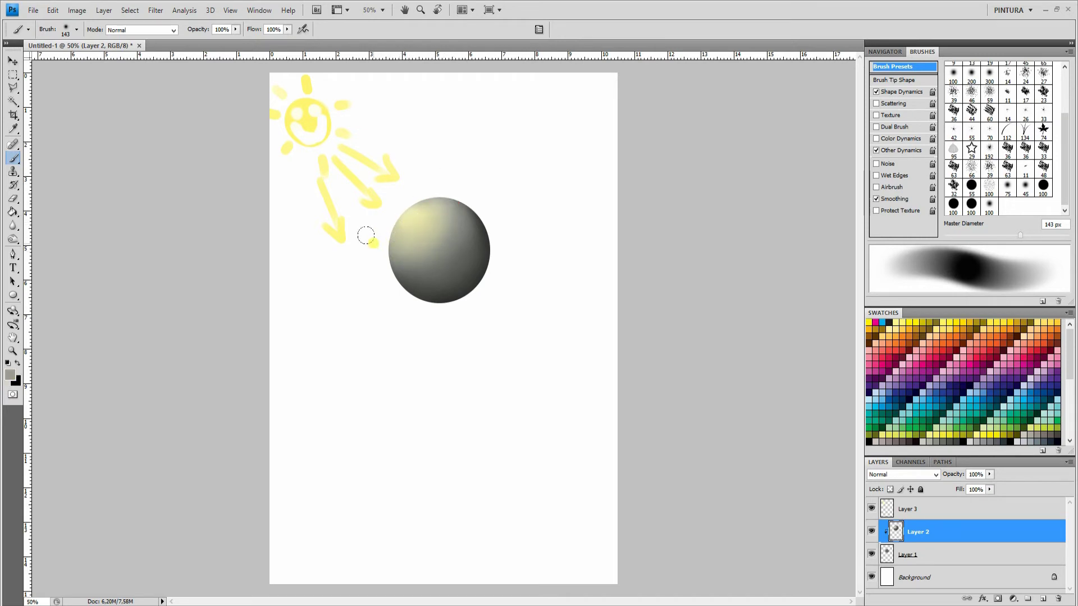
# Step: Darken the sphere's lower right with a black swatch and soften the transition on its left side with a sampled tone
pyautogui.click(963, 440)
pyautogui.moveTo(484, 236)
pyautogui.mouseDown()
pyautogui.moveTo(414, 303)
pyautogui.moveTo(458, 264)
pyautogui.mouseUp()
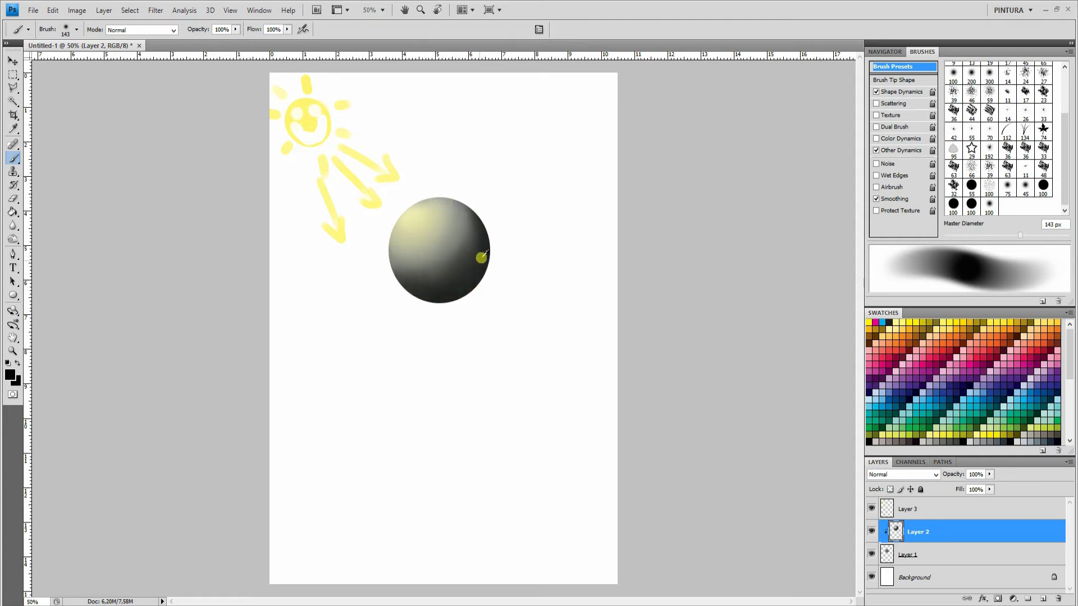
pyautogui.keyDown('alt'); pyautogui.click(413, 261); pyautogui.keyUp('alt')
pyautogui.moveTo(378, 254)
pyautogui.mouseDown()
pyautogui.moveTo(437, 237)
pyautogui.moveTo(456, 187)
pyautogui.moveTo(422, 256)
pyautogui.moveTo(376, 258)
pyautogui.mouseUp()
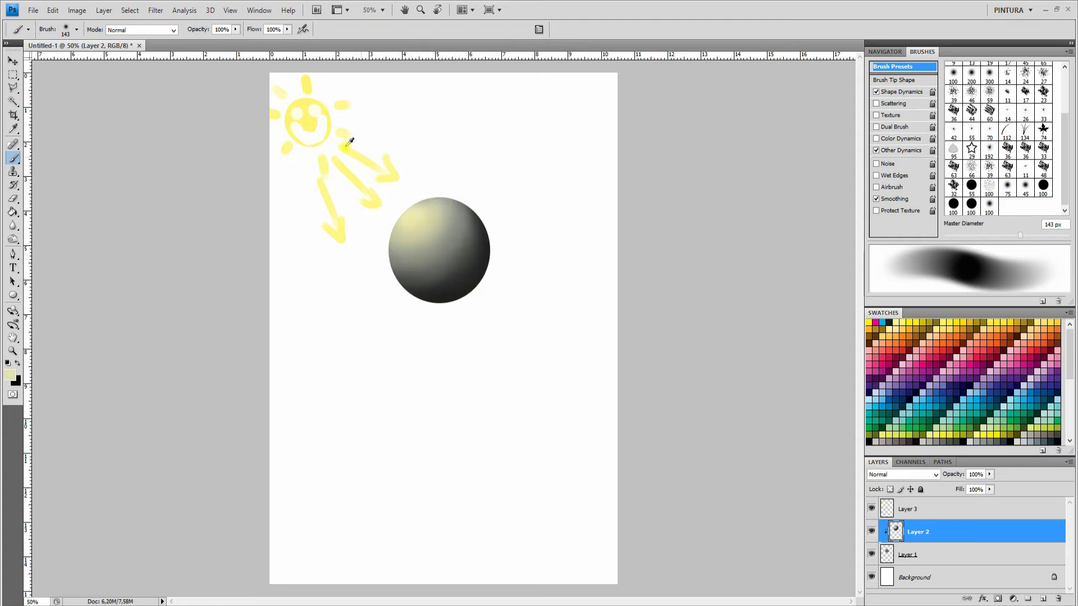
# Step: Strengthen the highlight with the sun's sampled yellow and blend its outer edge into the midtones with sampled colors
pyautogui.keyDown('alt'); pyautogui.click(314, 113); pyautogui.keyUp('alt')
pyautogui.moveTo(404, 197); pyautogui.dragTo(423, 192)
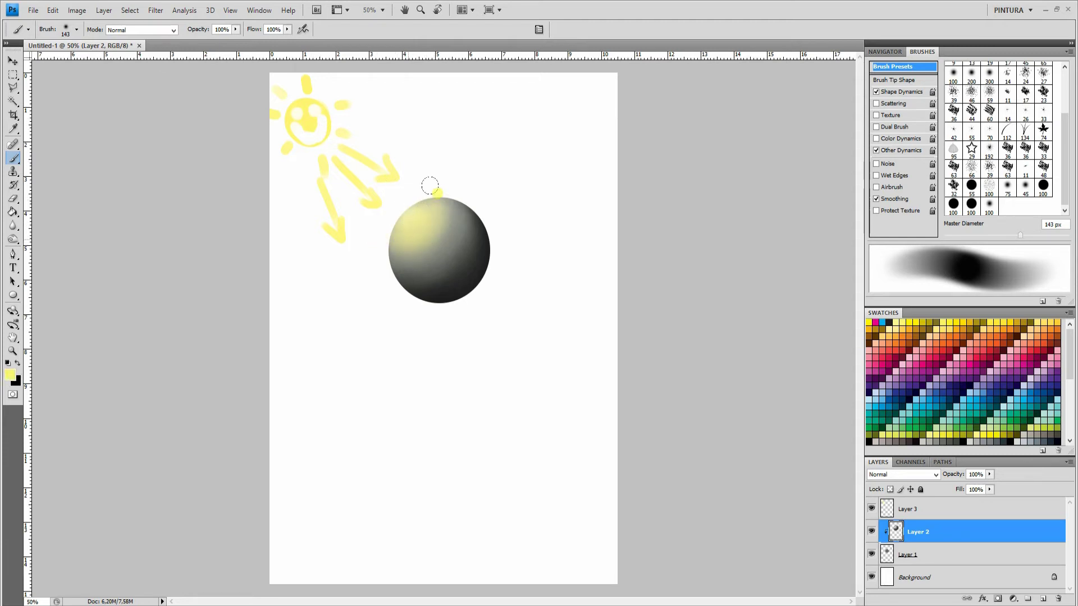
pyautogui.keyDown('alt'); pyautogui.click(405, 244); pyautogui.keyUp('alt')
pyautogui.moveTo(397, 238)
pyautogui.mouseDown()
pyautogui.moveTo(426, 221)
pyautogui.moveTo(387, 242)
pyautogui.moveTo(424, 209)
pyautogui.moveTo(395, 249)
pyautogui.mouseUp()
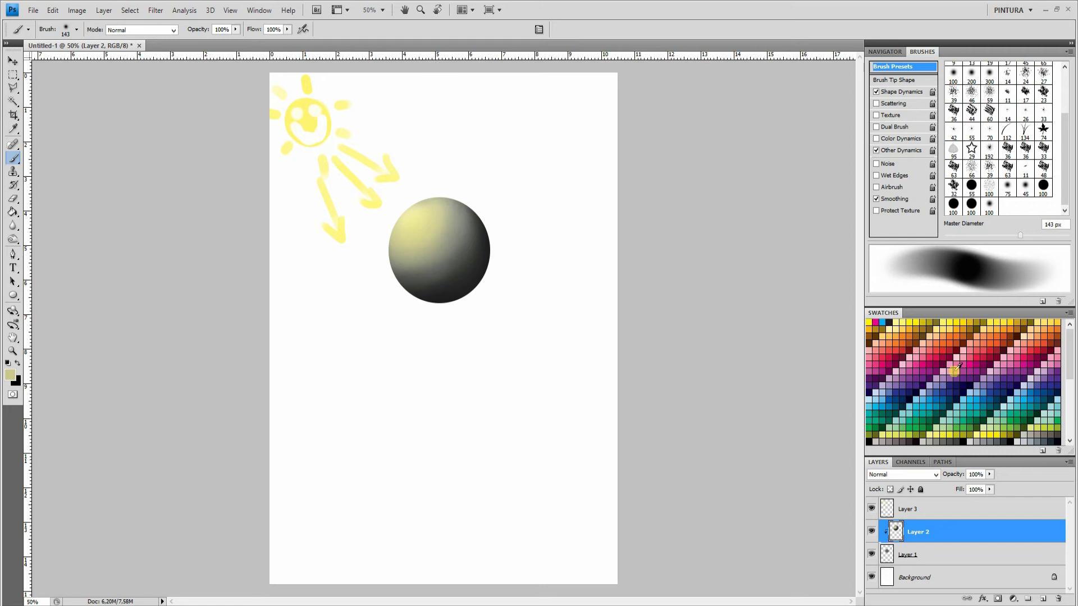
pyautogui.keyDown('alt'); pyautogui.click(406, 269); pyautogui.keyUp('alt')
pyautogui.moveTo(391, 262)
pyautogui.mouseDown()
pyautogui.moveTo(431, 256)
pyautogui.moveTo(393, 266)
pyautogui.moveTo(469, 202)
pyautogui.mouseUp()
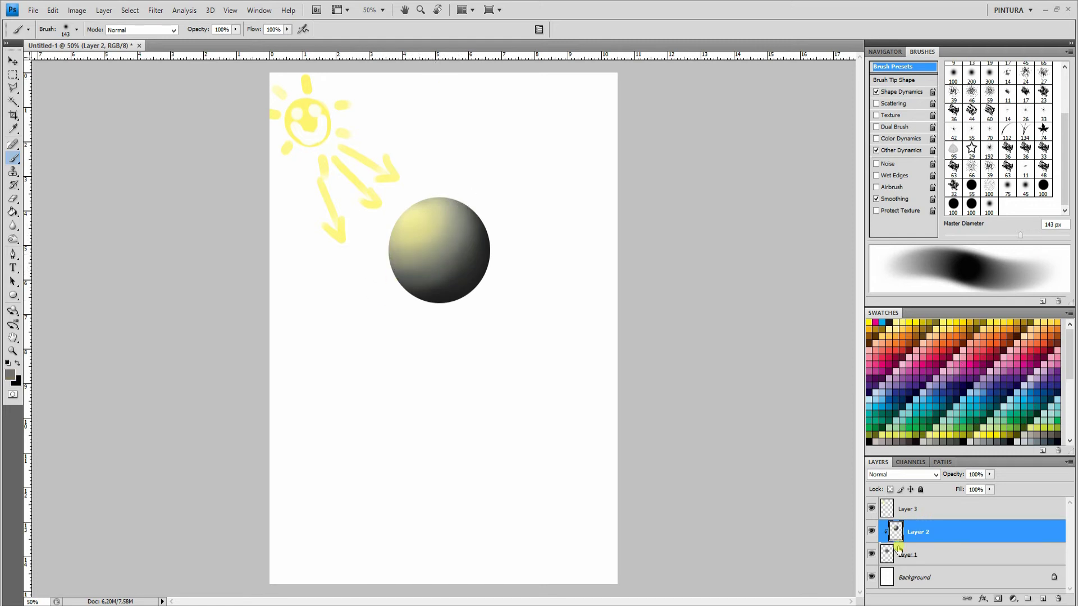
pyautogui.click(898, 576)
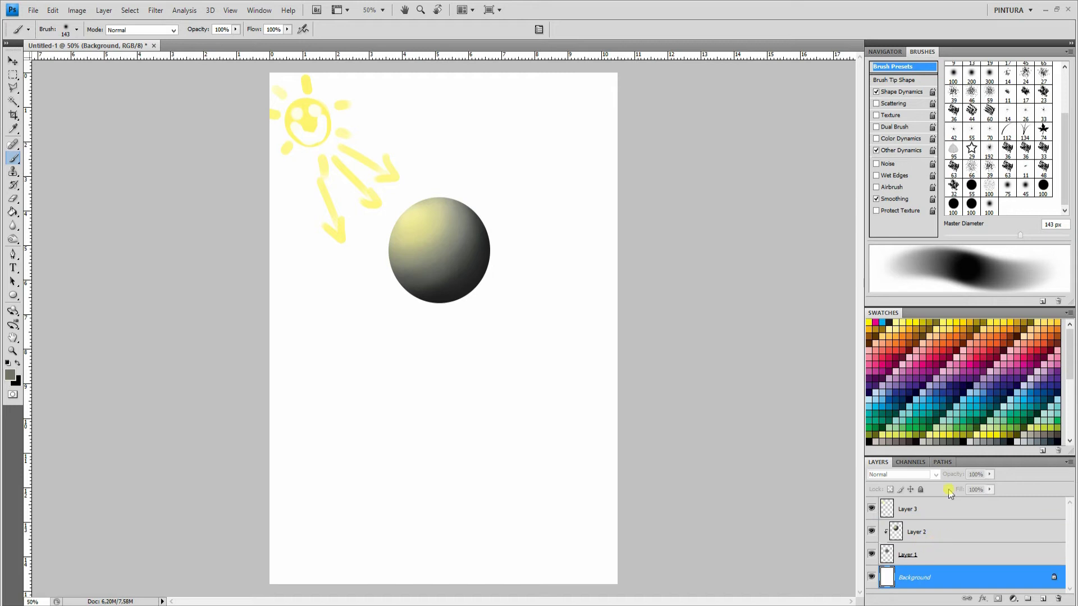
pyautogui.moveTo(410, 271)
pyautogui.mouseDown()
pyautogui.moveTo(386, 261)
pyautogui.moveTo(416, 262)
pyautogui.moveTo(469, 211)
pyautogui.mouseUp()
pyautogui.keyDown('alt'); pyautogui.click(459, 230); pyautogui.keyUp('alt')
pyautogui.keyDown('alt'); pyautogui.click(416, 280); pyautogui.keyUp('alt')
pyautogui.moveTo(415, 280)
pyautogui.mouseDown()
pyautogui.moveTo(469, 212)
pyautogui.moveTo(415, 276)
pyautogui.moveTo(384, 268)
pyautogui.mouseUp()
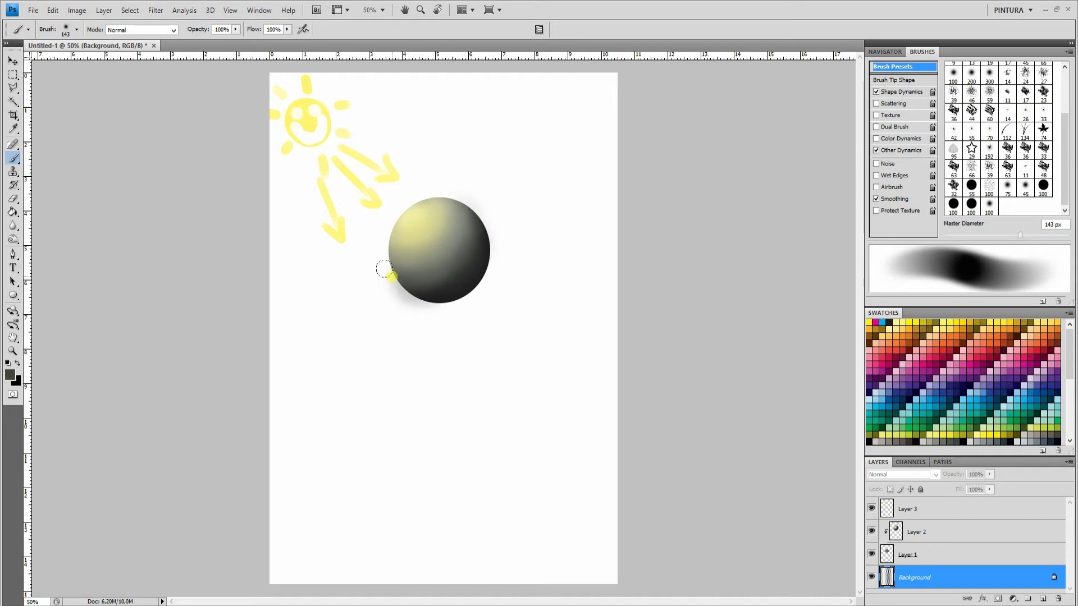
pyautogui.hotkey('ctrl', 'a')
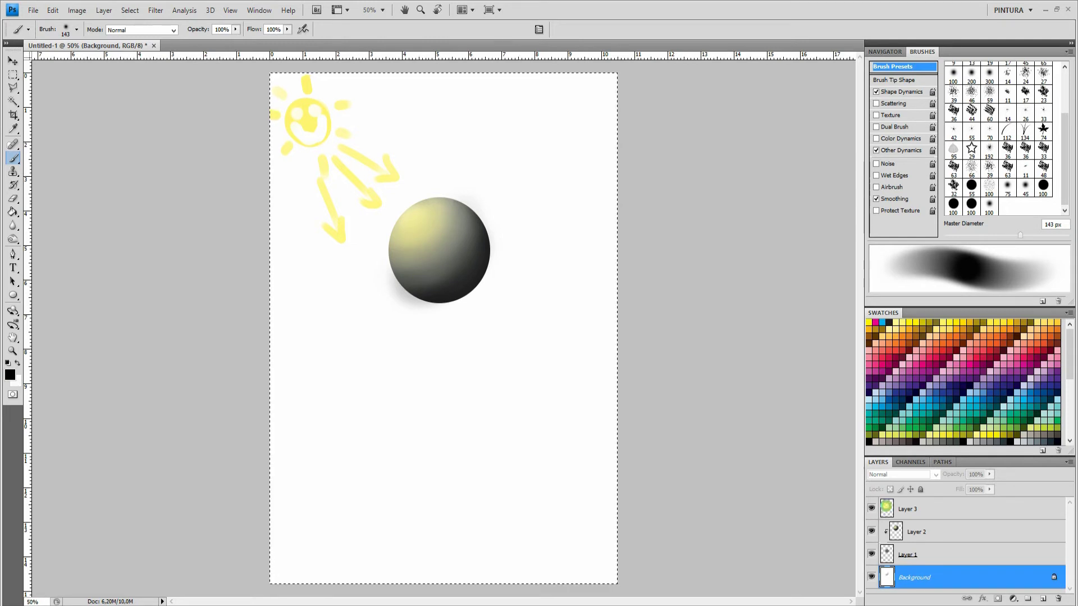
# Step: Reset the colors to default black and white and create a new layer directly above the Background
pyautogui.press('d')
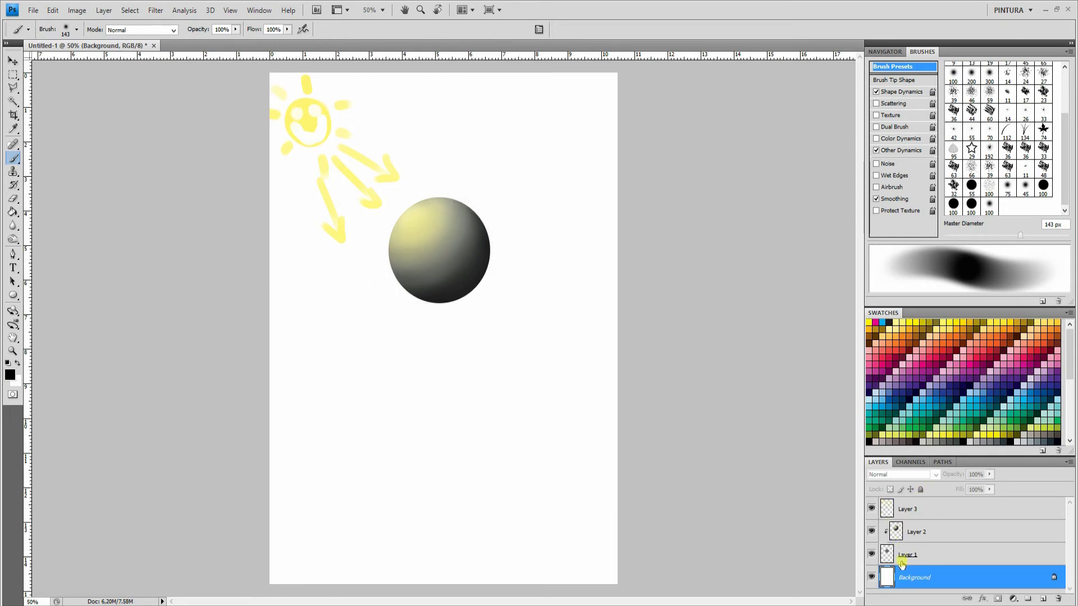
pyautogui.click(896, 530)
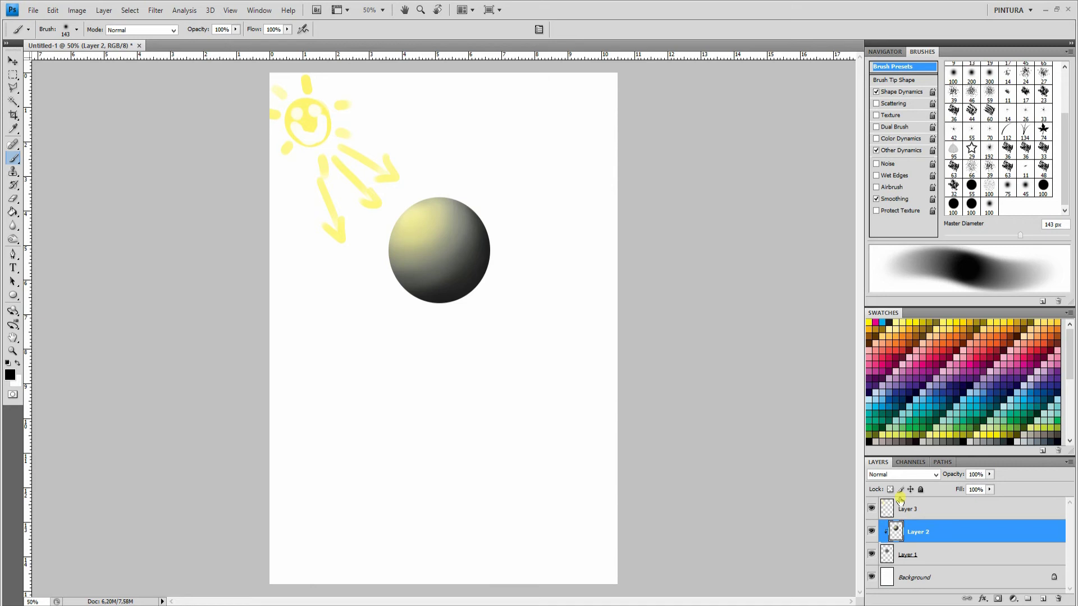
pyautogui.click(895, 577)
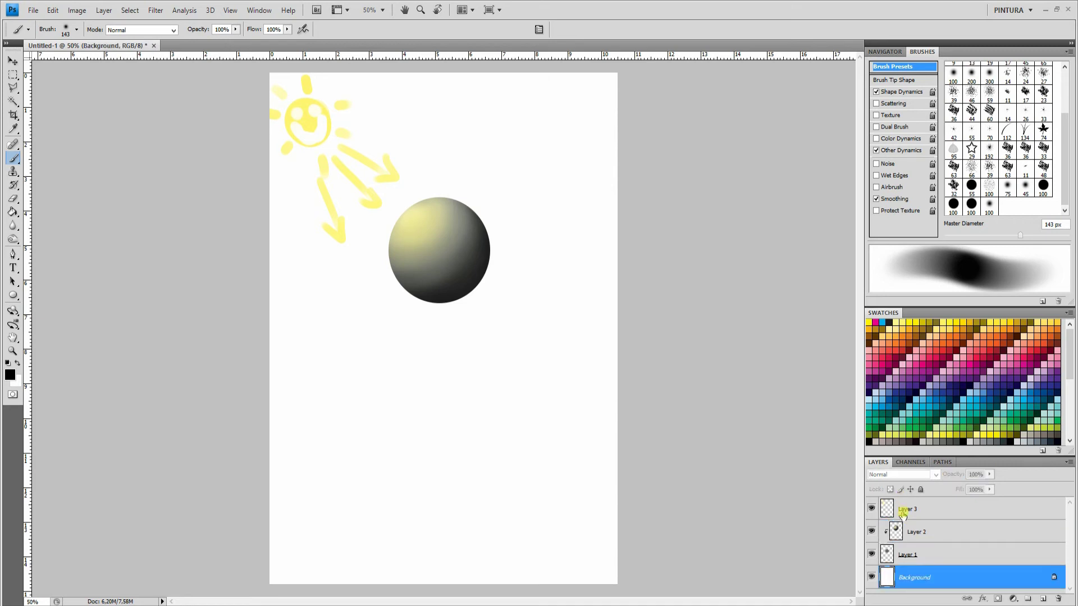
pyautogui.hotkey('ctrl', 'alt', 'shift', 'n')
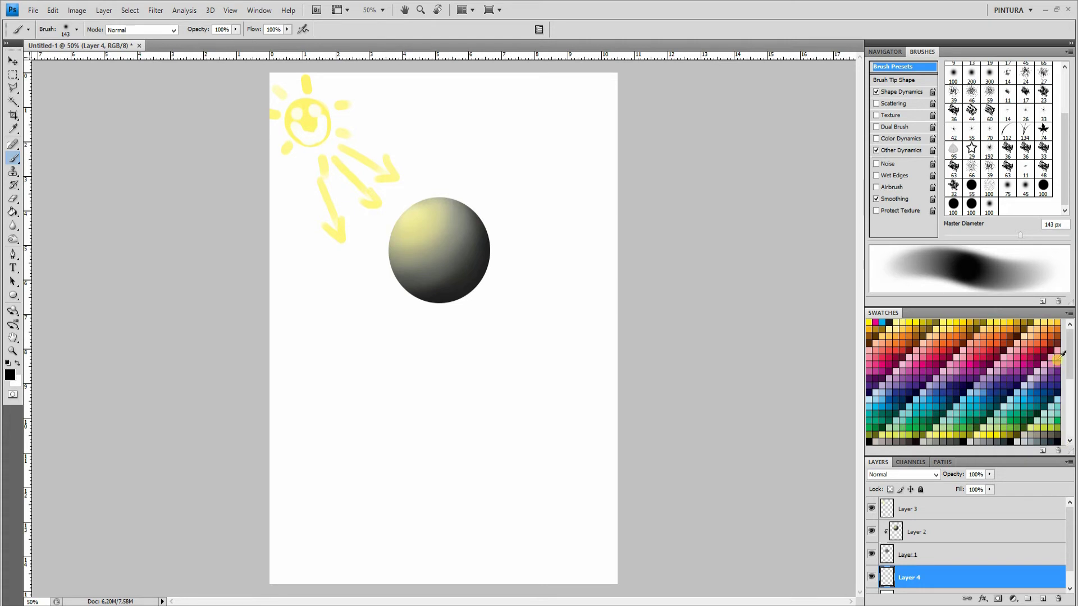
pyautogui.scroll(-10, 1055, 360)
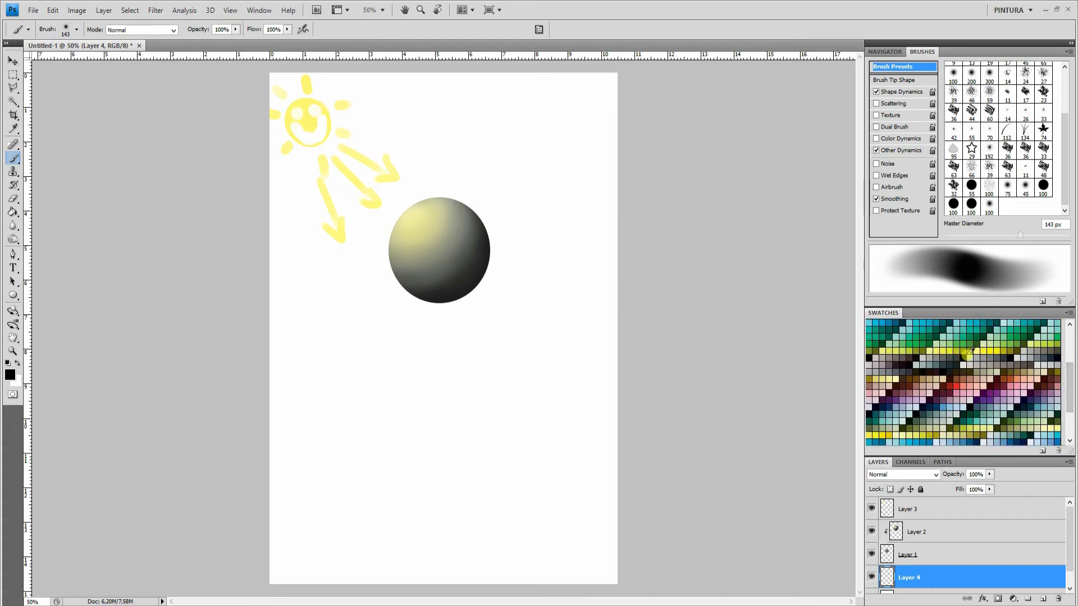
# Step: Paint a black cast shadow beneath the sphere and extending to its lower right, using a hard 88 px brush
pyautogui.rightClick(593, 278)
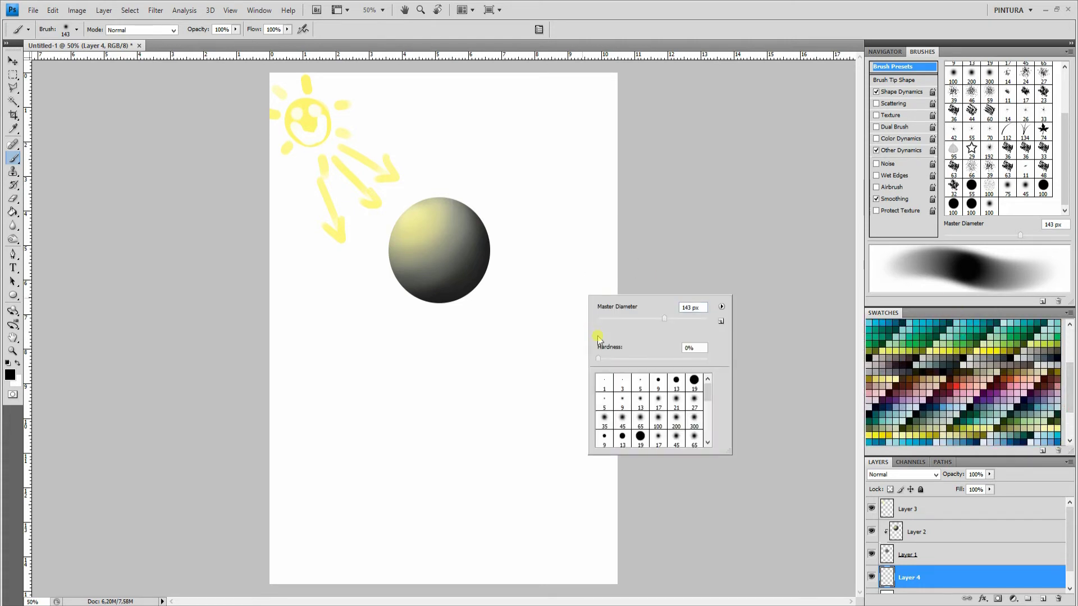
pyautogui.moveTo(597, 358); pyautogui.dragTo(737, 360)
pyautogui.moveTo(663, 319); pyautogui.dragTo(645, 318)
pyautogui.click(620, 285)
pyautogui.press('Return')
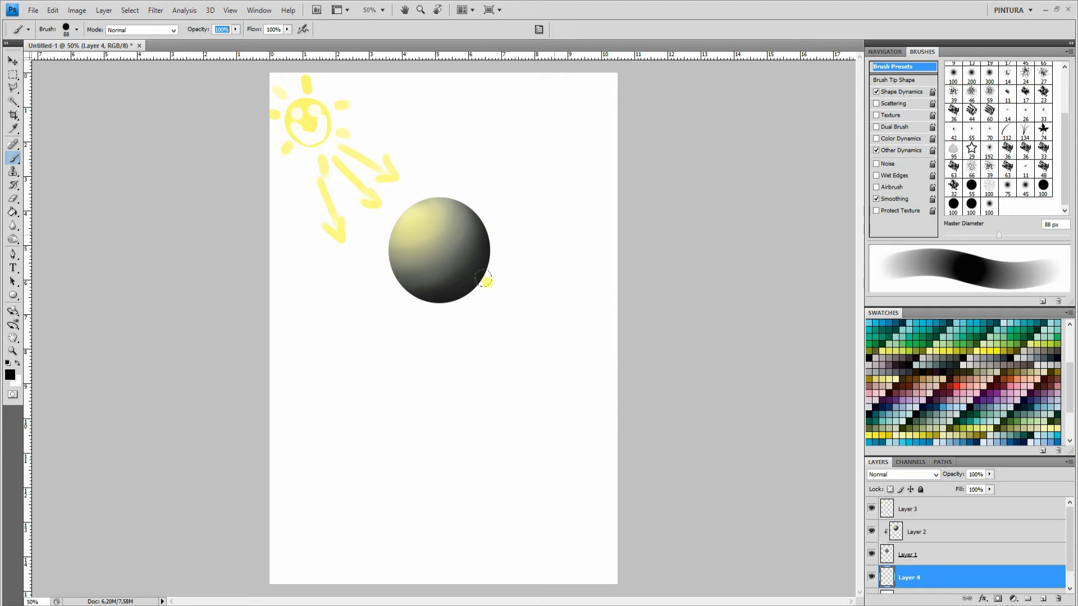
pyautogui.press('Return')
pyautogui.moveTo(432, 293)
pyautogui.mouseDown()
pyautogui.moveTo(486, 284)
pyautogui.moveTo(443, 292)
pyautogui.moveTo(484, 289)
pyautogui.moveTo(445, 296)
pyautogui.moveTo(486, 297)
pyautogui.moveTo(448, 296)
pyautogui.moveTo(471, 300)
pyautogui.moveTo(412, 292)
pyautogui.mouseUp()
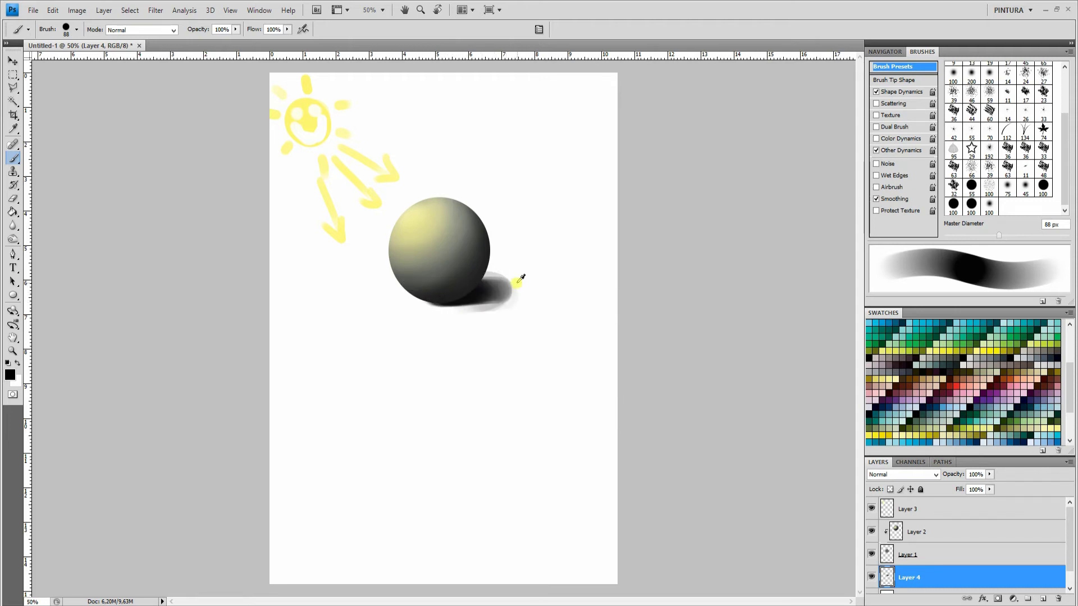
# Step: Trim the cast shadow's outer edges with the Eraser, using a hard round 100 px tip
pyautogui.press('alt')
pyautogui.press('e')
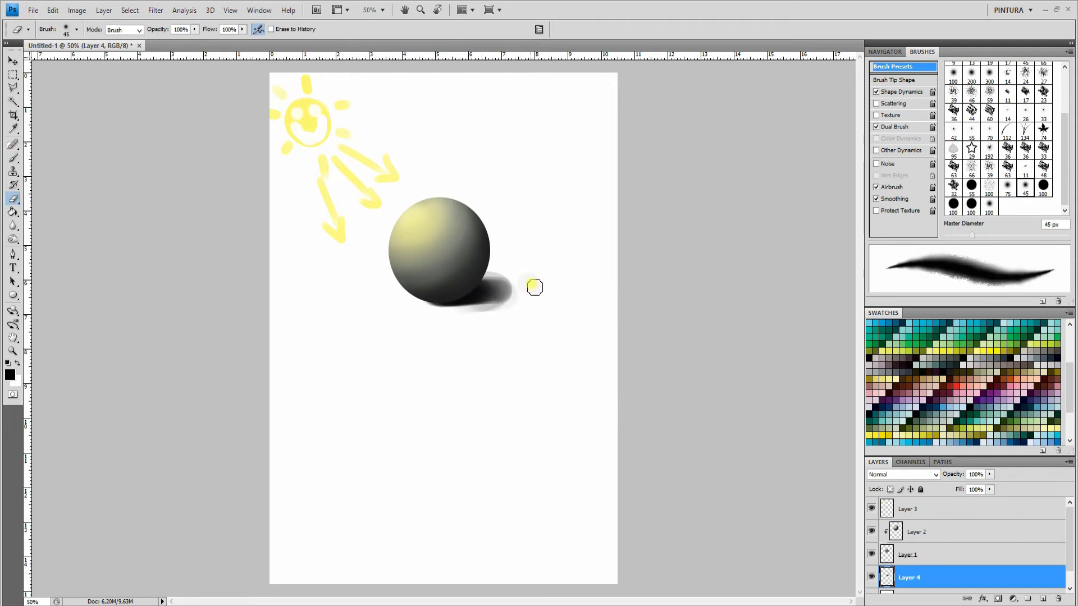
pyautogui.rightClick(544, 288)
pyautogui.moveTo(666, 404); pyautogui.dragTo(664, 427)
pyautogui.click(650, 411)
pyautogui.moveTo(513, 262); pyautogui.dragTo(526, 300)
pyautogui.moveTo(467, 259)
pyautogui.mouseDown()
pyautogui.moveTo(490, 269)
pyautogui.moveTo(504, 312)
pyautogui.moveTo(444, 309)
pyautogui.moveTo(526, 290)
pyautogui.moveTo(512, 282)
pyautogui.moveTo(505, 306)
pyautogui.moveTo(487, 274)
pyautogui.moveTo(513, 294)
pyautogui.moveTo(462, 315)
pyautogui.moveTo(428, 308)
pyautogui.moveTo(457, 291)
pyautogui.moveTo(568, 286)
pyautogui.mouseUp()
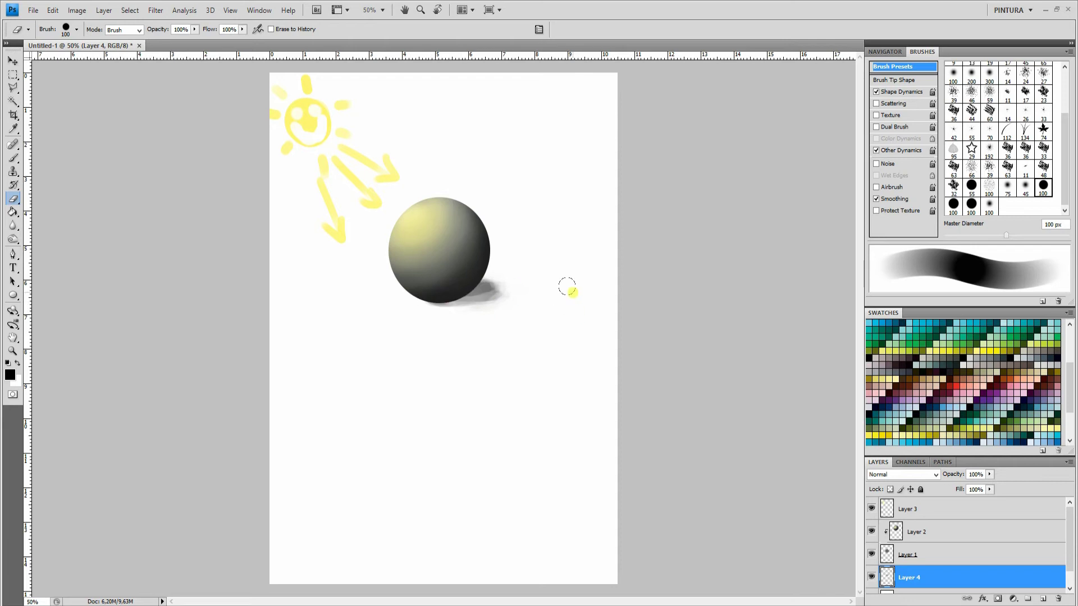
# Step: Repaint and extend the cast shadow at the sphere's lower right with a 131 px black brush
pyautogui.press('b')
pyautogui.rightClick(465, 308)
pyautogui.moveTo(530, 339); pyautogui.dragTo(540, 339)
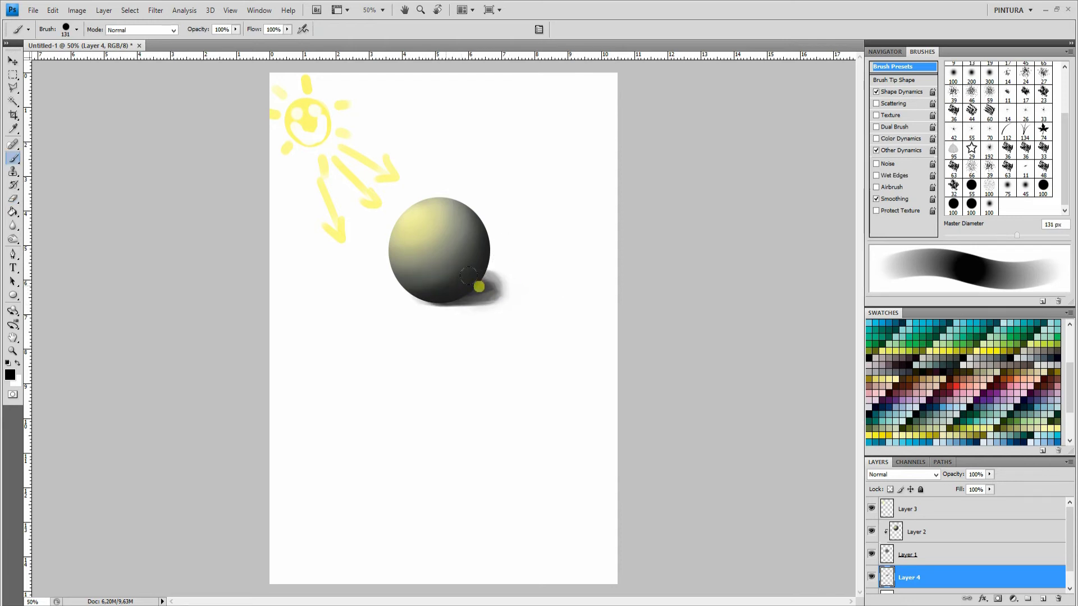
pyautogui.moveTo(451, 276); pyautogui.dragTo(511, 282)
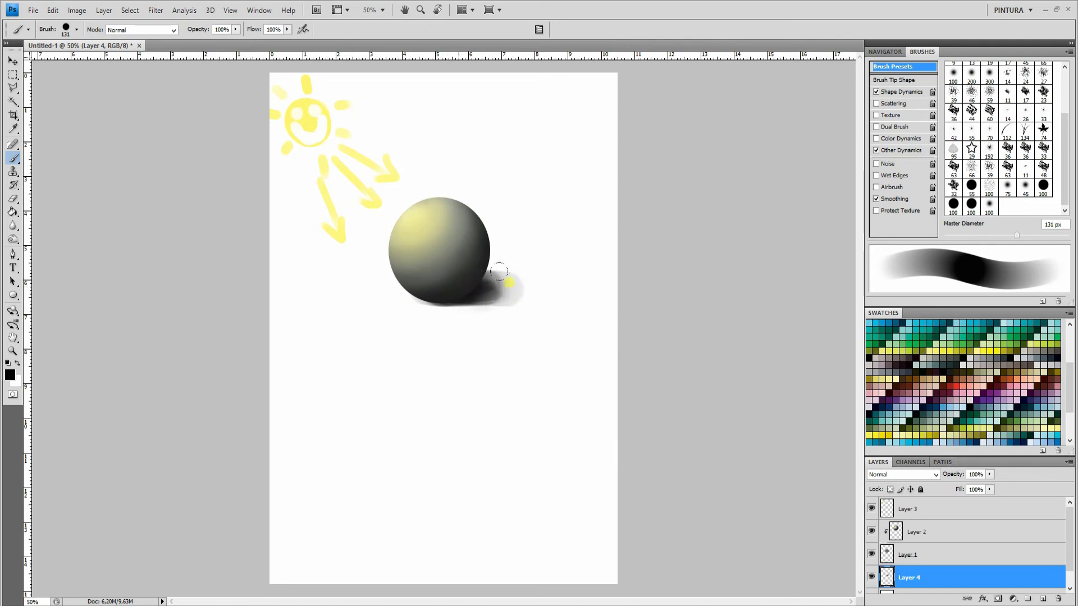
# Step: Set the Eraser's hardness to 0% and its diameter to 141 px
pyautogui.press('e')
pyautogui.rightClick(528, 268)
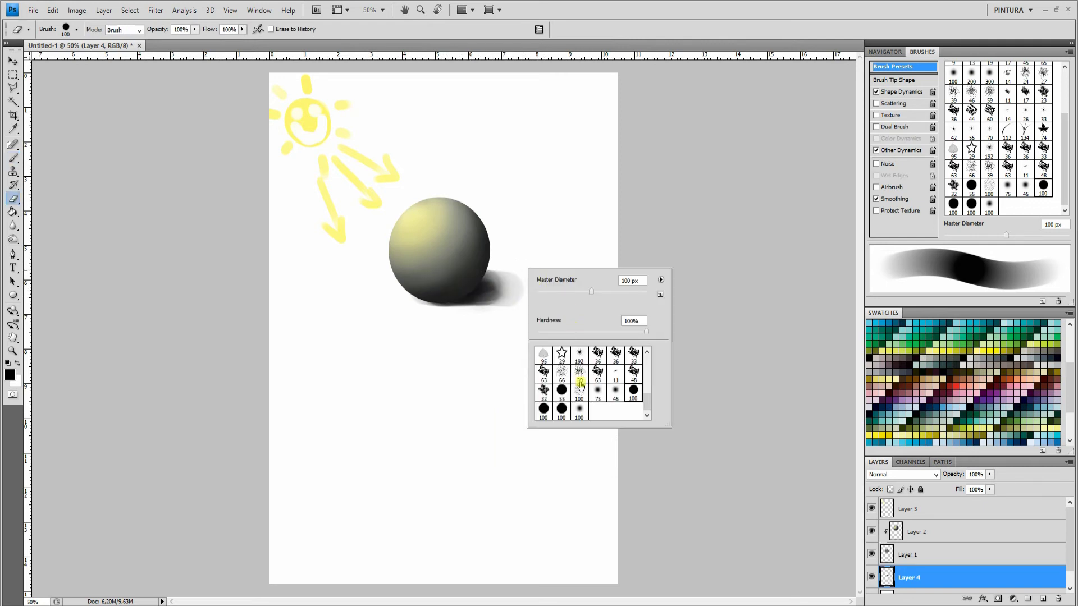
pyautogui.moveTo(644, 332); pyautogui.dragTo(532, 333)
pyautogui.moveTo(591, 292); pyautogui.dragTo(603, 293)
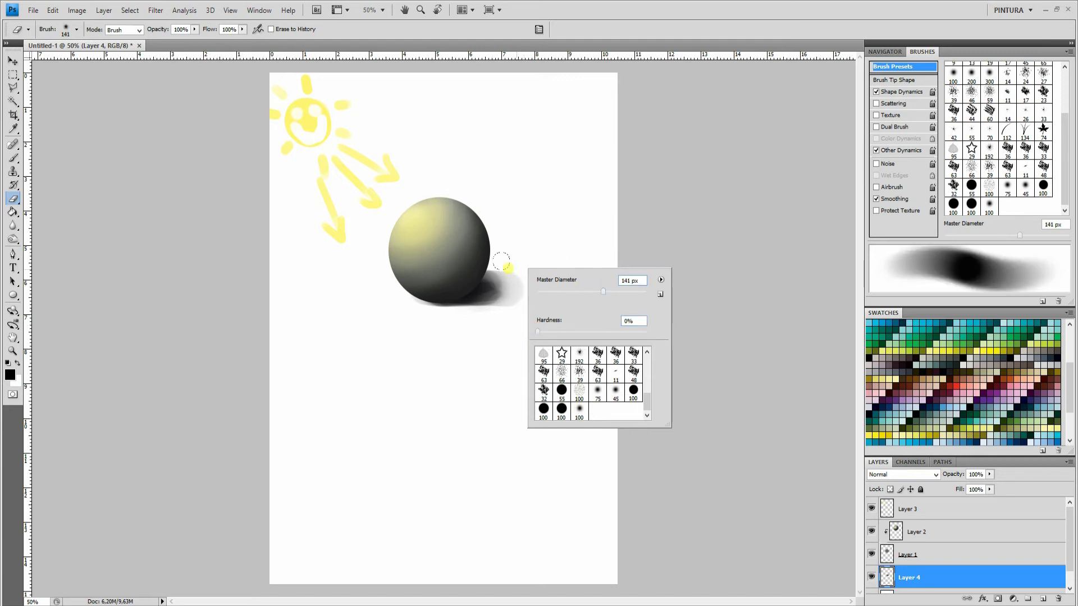
# Step: Soften the cast shadow's outer edges with the 141 px Eraser and darken it beneath the sphere with an 86 px black brush
pyautogui.press('Return')
pyautogui.moveTo(507, 264)
pyautogui.mouseDown()
pyautogui.moveTo(475, 311)
pyautogui.moveTo(519, 258)
pyautogui.moveTo(478, 318)
pyautogui.moveTo(385, 307)
pyautogui.moveTo(508, 310)
pyautogui.moveTo(427, 313)
pyautogui.mouseUp()
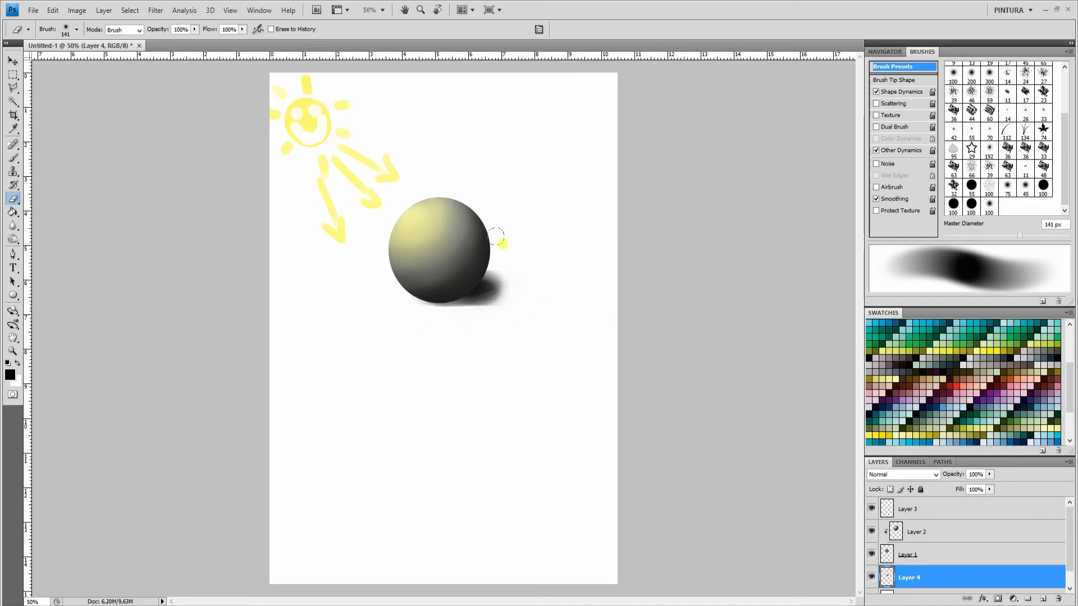
pyautogui.press('b')
pyautogui.rightClick(461, 284)
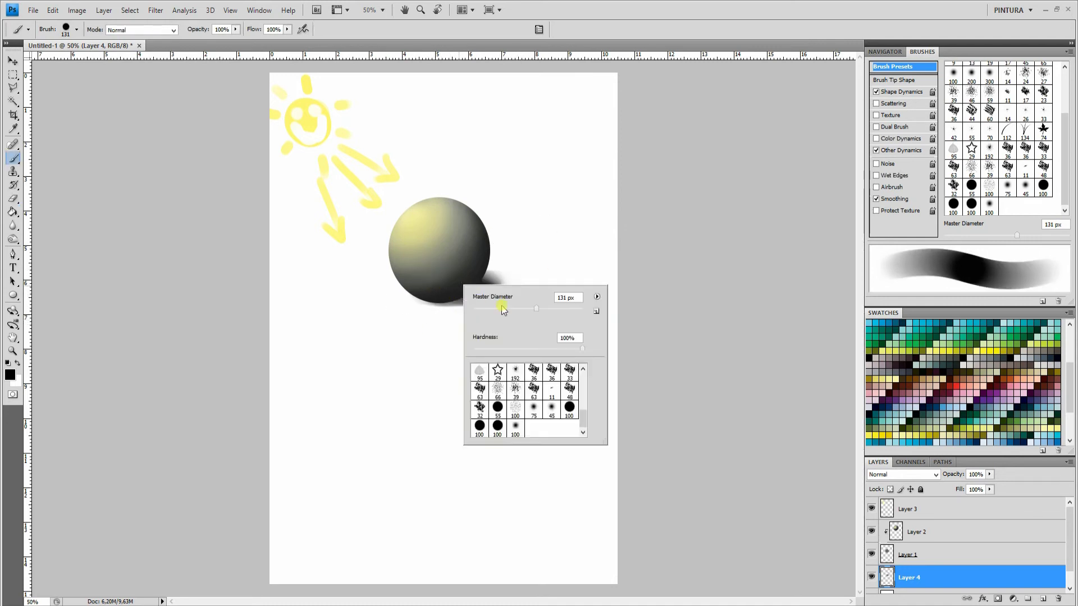
pyautogui.click(500, 310)
pyautogui.click(420, 288)
pyautogui.moveTo(468, 288); pyautogui.dragTo(445, 295)
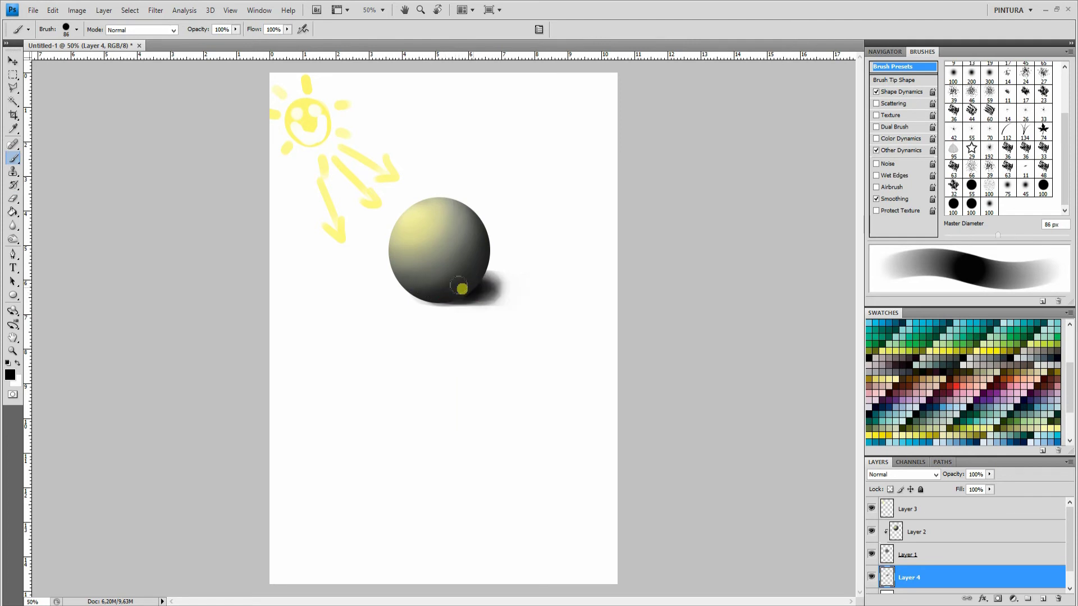
# Step: Trim the cast shadow's lower and right edges with the soft Eraser at 91 px
pyautogui.press('e')
pyautogui.rightClick(471, 311)
pyautogui.moveTo(544, 341); pyautogui.dragTo(530, 340)
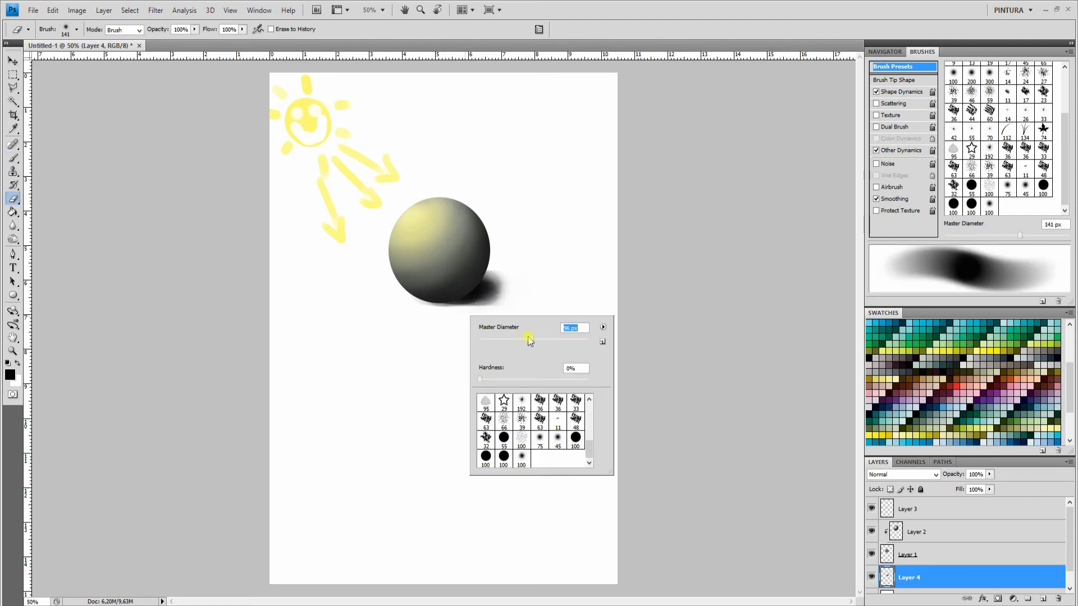
pyautogui.press('Return')
pyautogui.moveTo(444, 310); pyautogui.dragTo(482, 308)
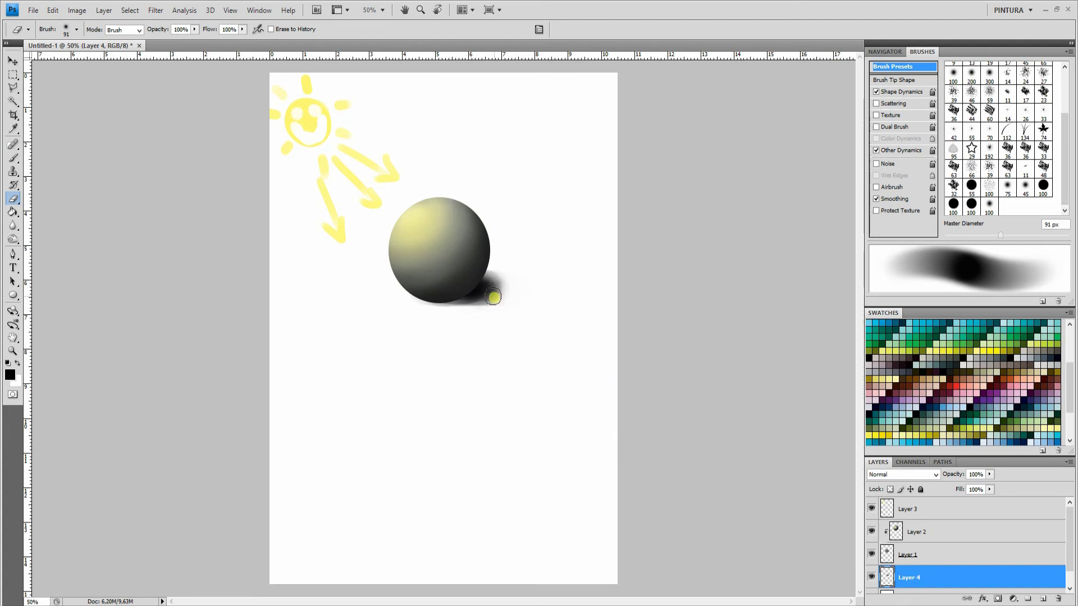
pyautogui.moveTo(492, 256); pyautogui.dragTo(491, 294)
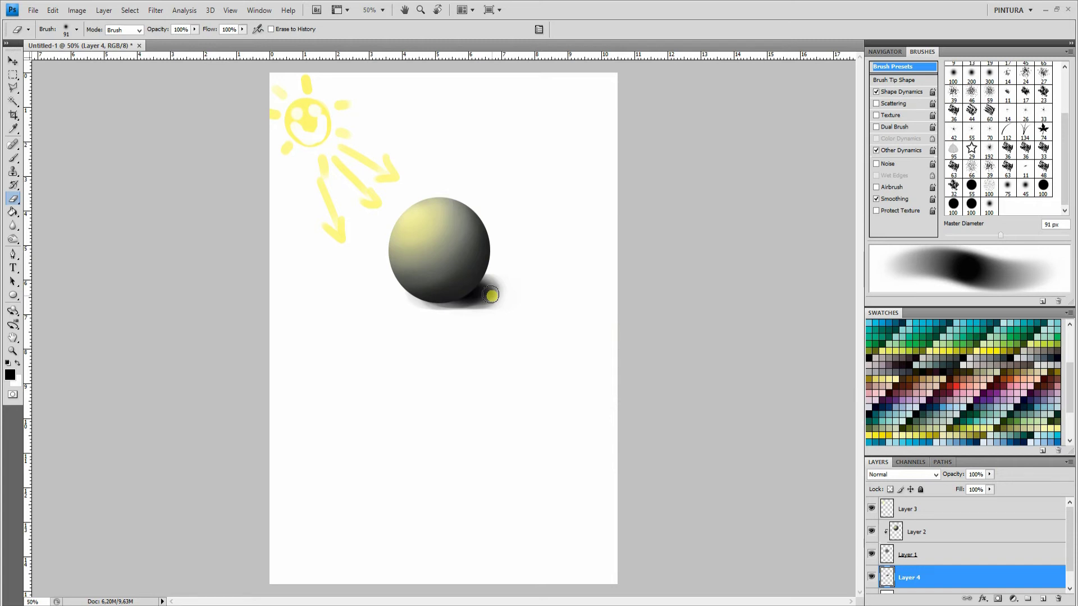
# Step: Repaint the cast shadow in black with a soft 147 px brush, fading it out to the sphere's lower right
pyautogui.press('b')
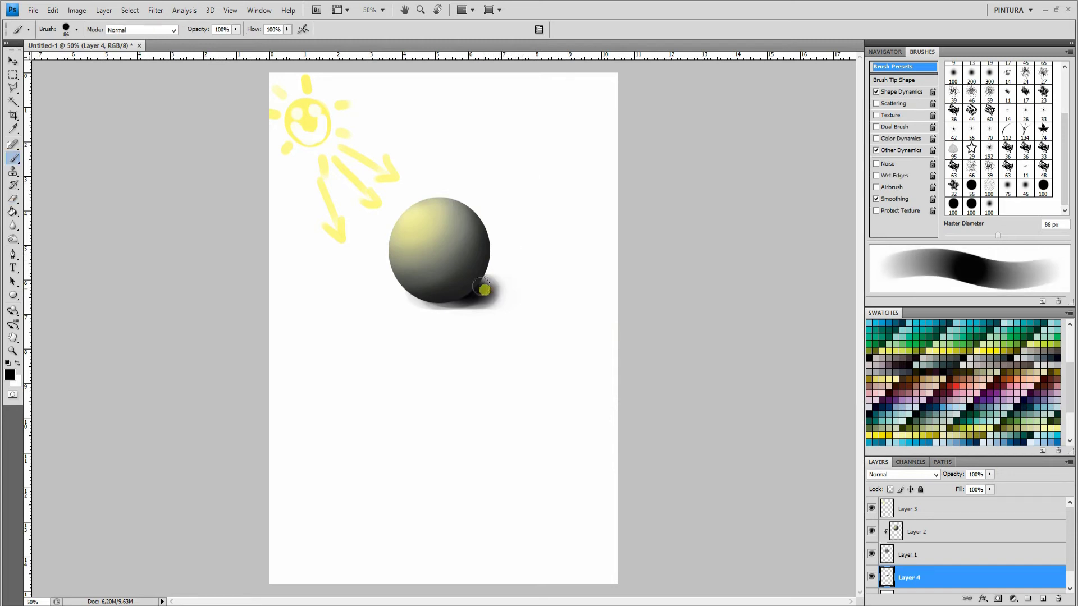
pyautogui.rightClick(485, 290)
pyautogui.click(541, 433)
pyautogui.press('Return')
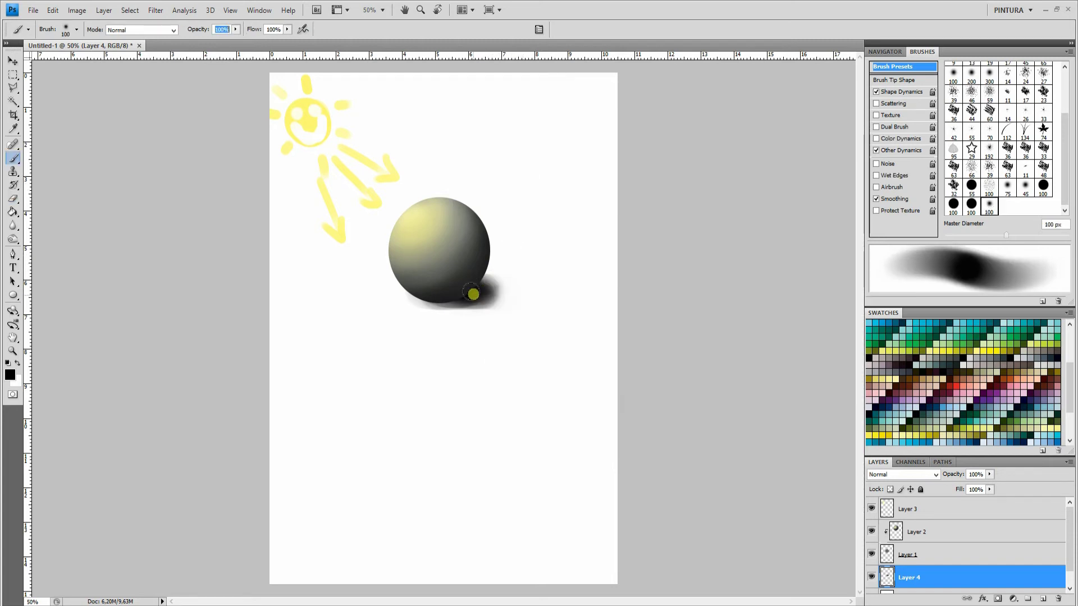
pyautogui.rightClick(479, 294)
pyautogui.moveTo(538, 323); pyautogui.dragTo(552, 321)
pyautogui.moveTo(453, 291)
pyautogui.mouseDown()
pyautogui.moveTo(548, 286)
pyautogui.moveTo(456, 283)
pyautogui.moveTo(514, 278)
pyautogui.moveTo(476, 285)
pyautogui.mouseUp()
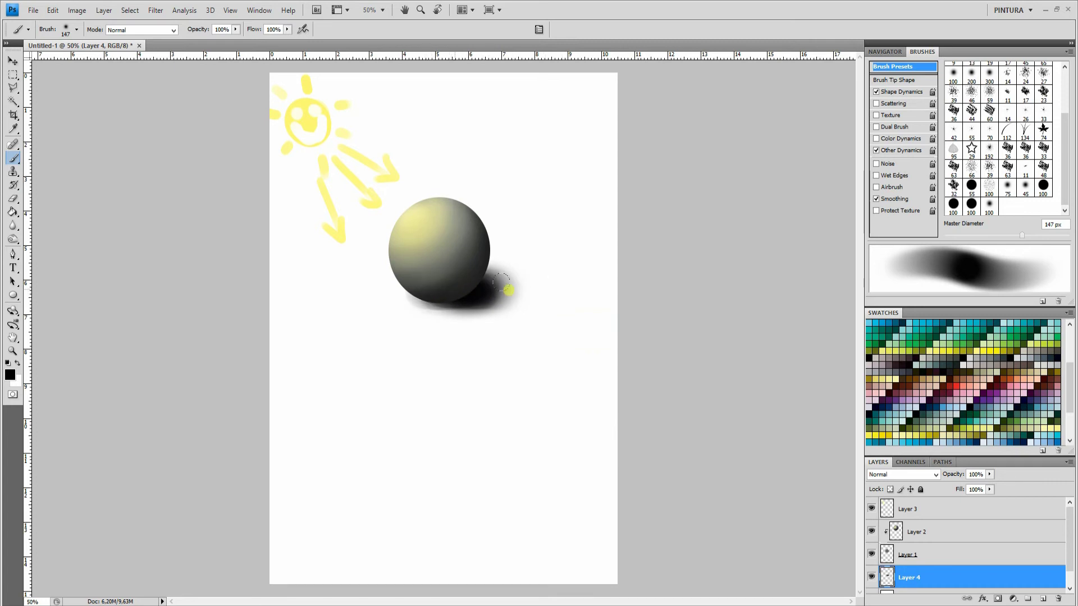
pyautogui.moveTo(505, 289); pyautogui.dragTo(577, 292)
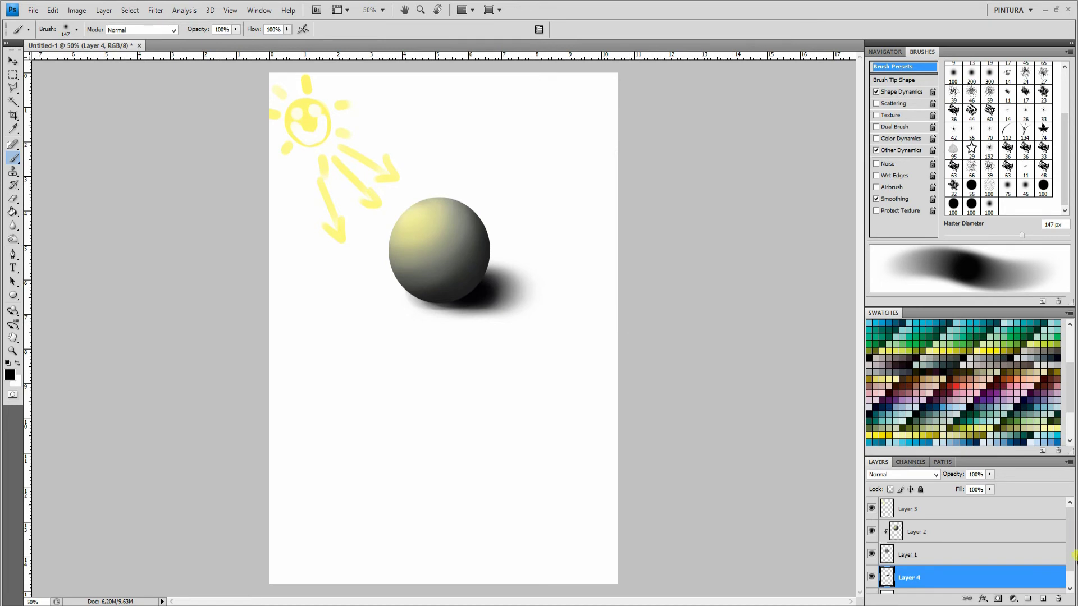
# Step: Add a new layer directly above the sphere's shading layer, Layer 2
pyautogui.moveTo(1070, 539); pyautogui.dragTo(1061, 513)
pyautogui.click(947, 537)
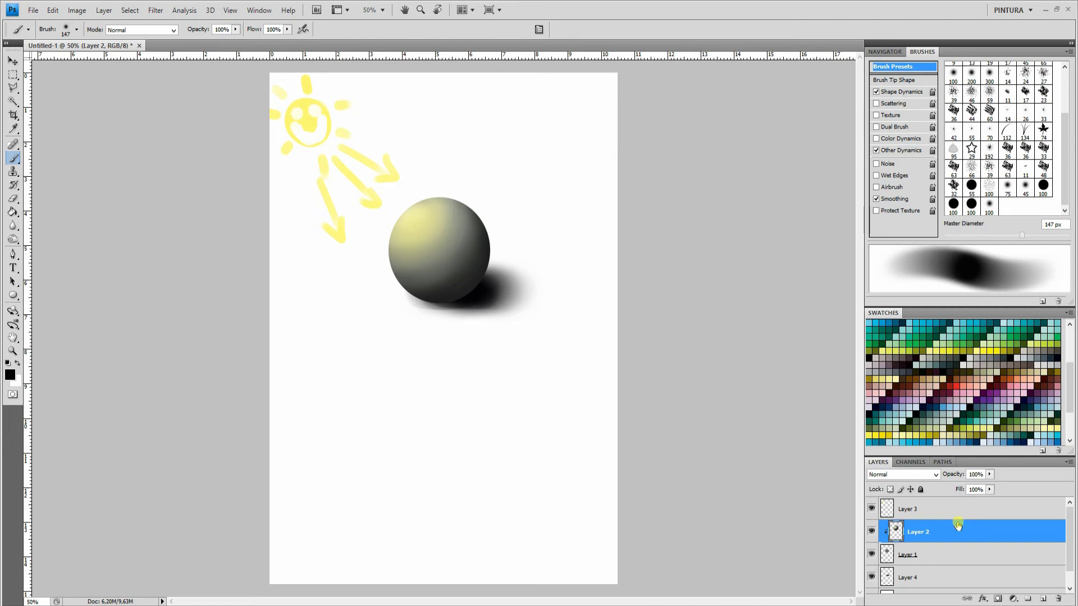
pyautogui.click(1042, 599)
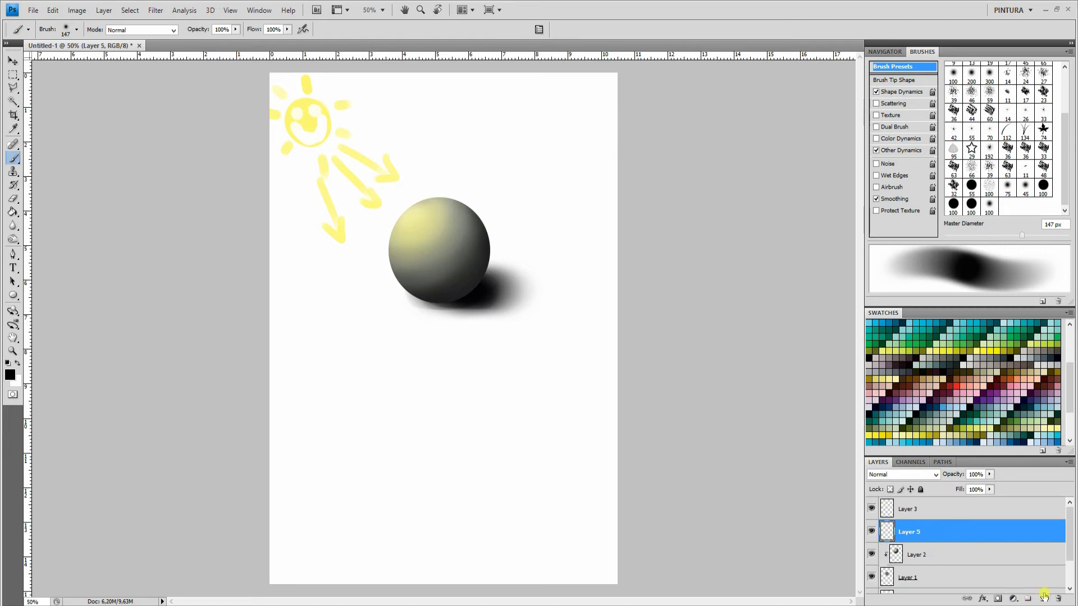
# Step: Make a round selection below the gray sphere with the Elliptical Marquee, fill it with orange and deselect it
pyautogui.press('m')
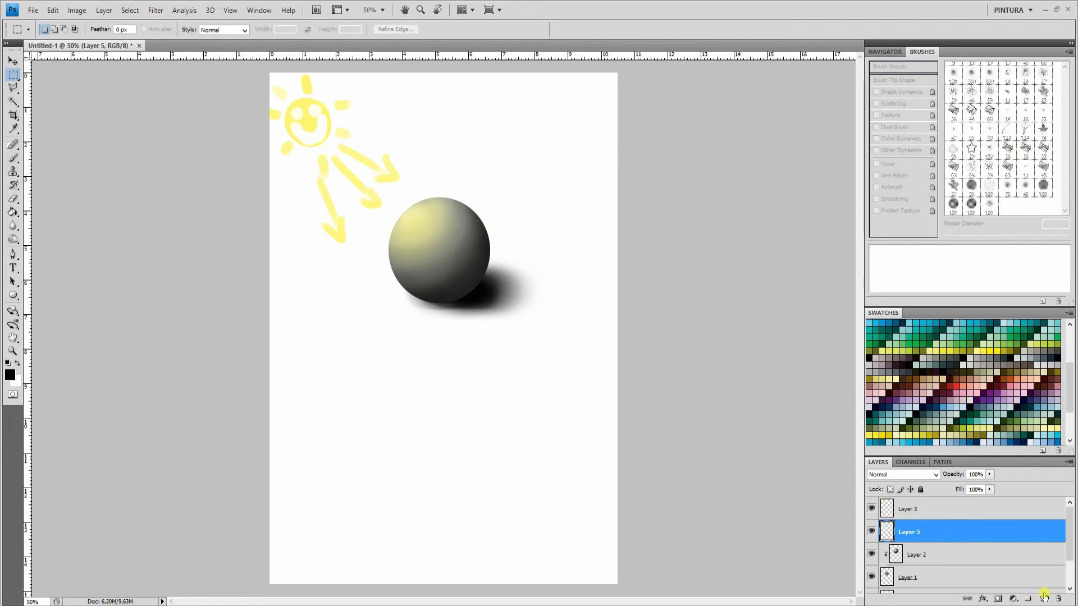
pyautogui.hotkey('shift', 'm')
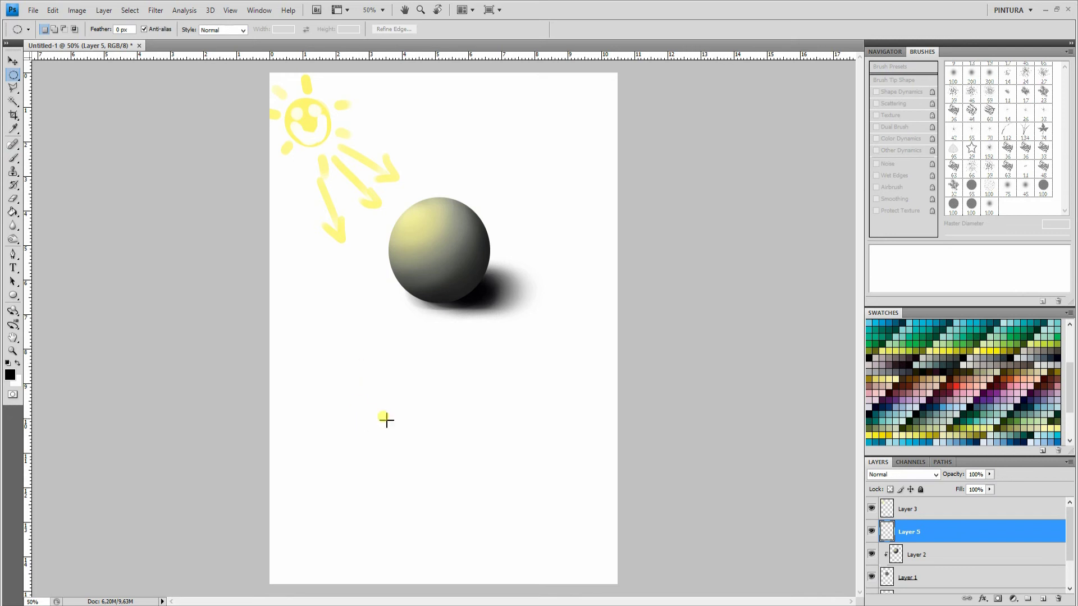
pyautogui.moveTo(384, 397); pyautogui.dragTo(490, 517)
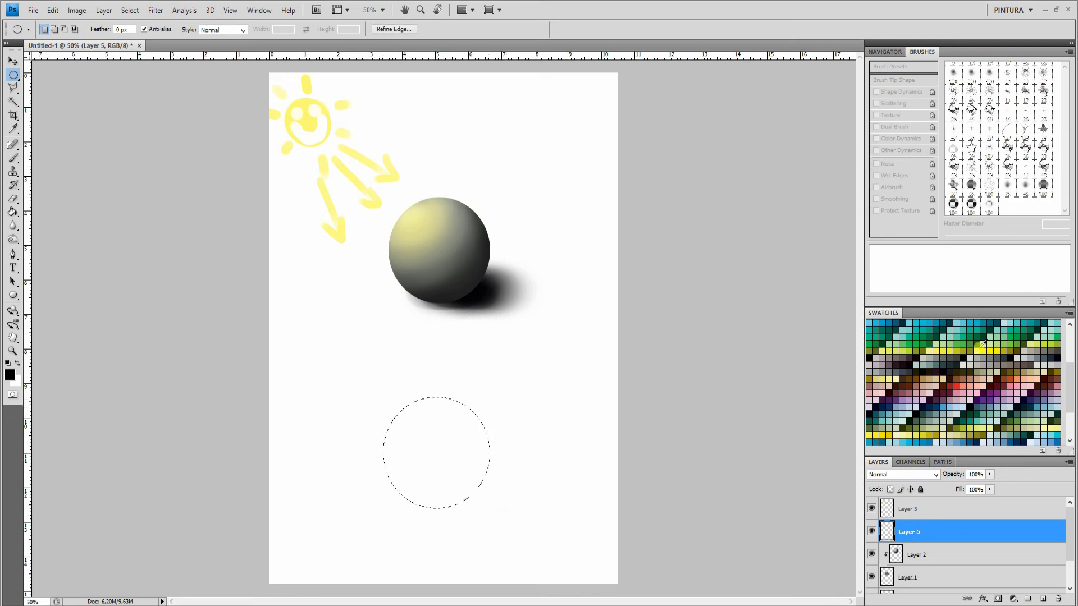
pyautogui.moveTo(1069, 387); pyautogui.dragTo(1069, 410)
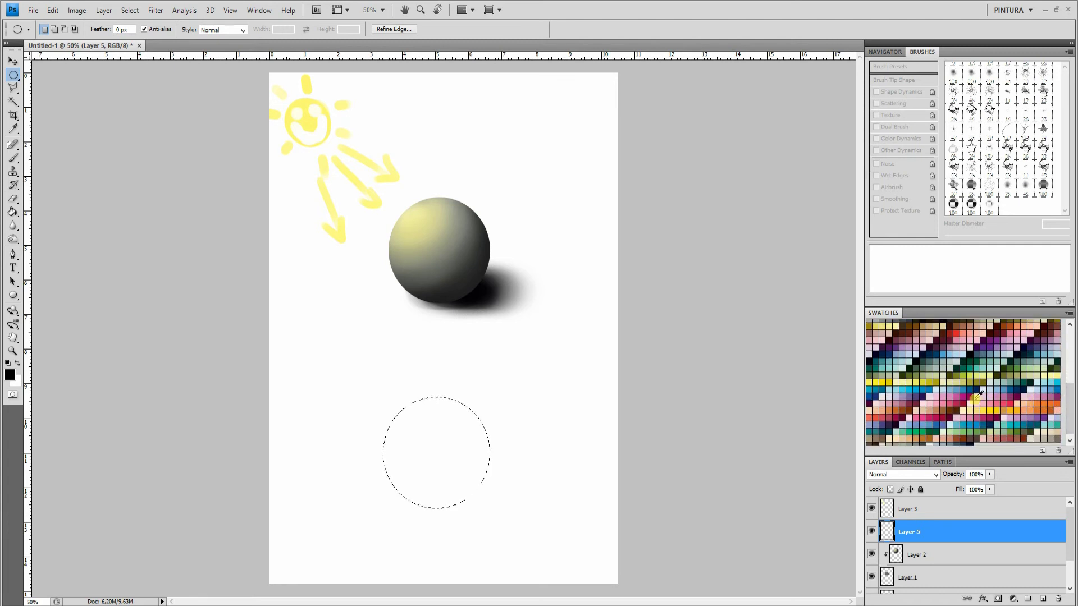
pyautogui.click(1044, 403)
pyautogui.hotkey('alt', 'BackSpace')
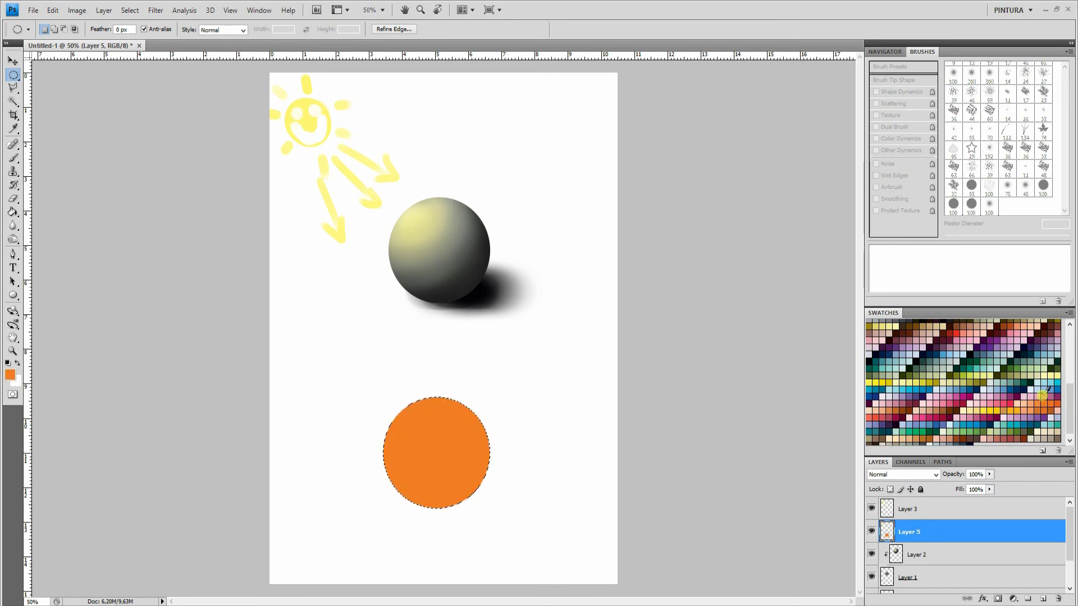
pyautogui.hotkey('ctrl', 'd')
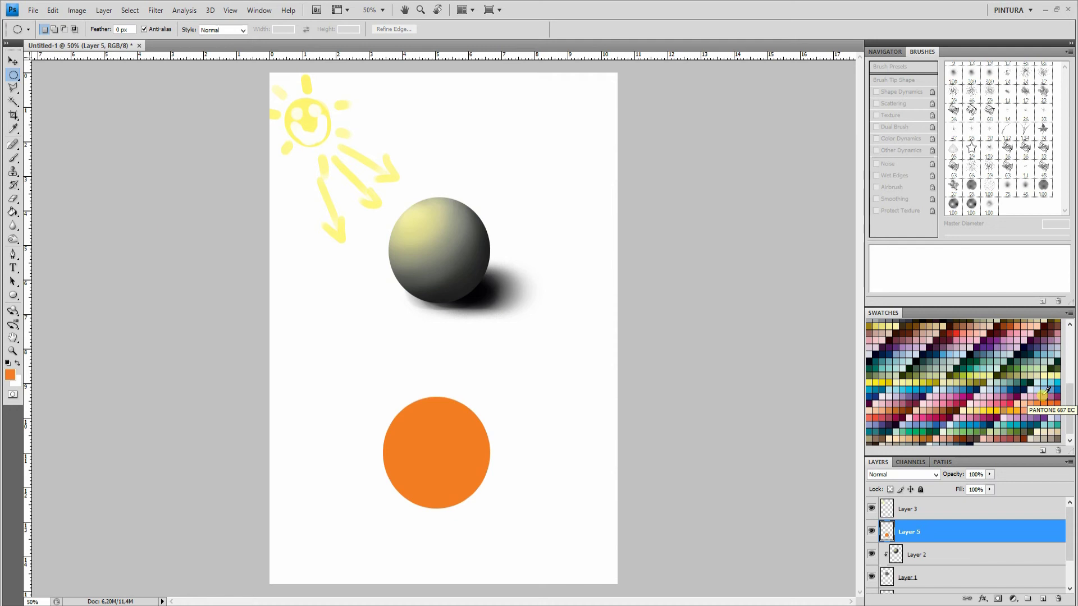
# Step: Add a new layer above the orange circle and clip it to the circle's layer
pyautogui.click(1042, 599)
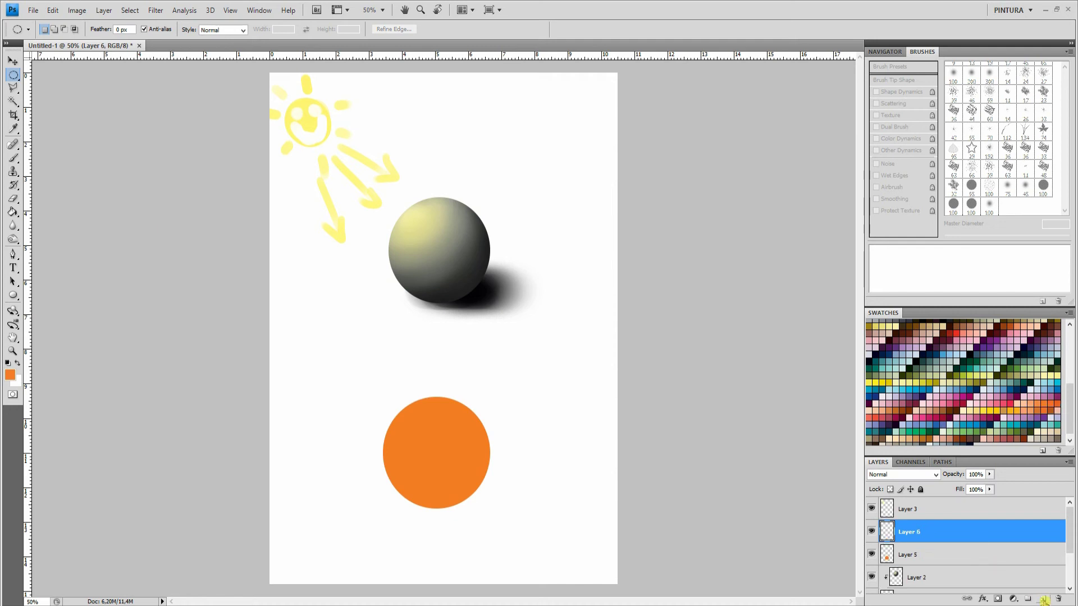
pyautogui.keyDown('alt'); pyautogui.click(927, 543); pyautogui.keyUp('alt')
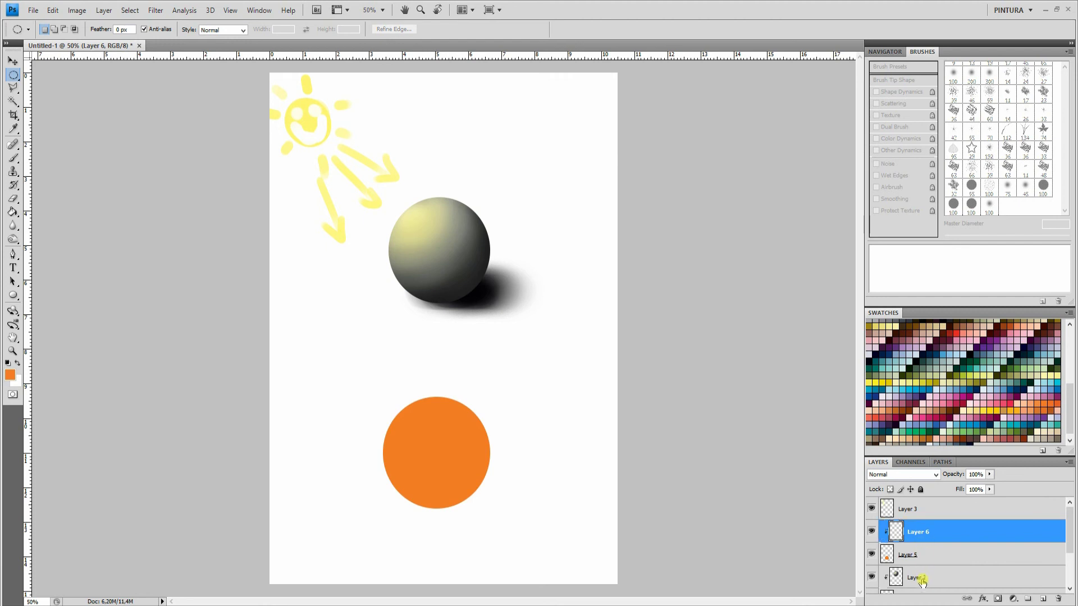
pyautogui.click(890, 509)
pyautogui.click(899, 531)
pyautogui.click(888, 560)
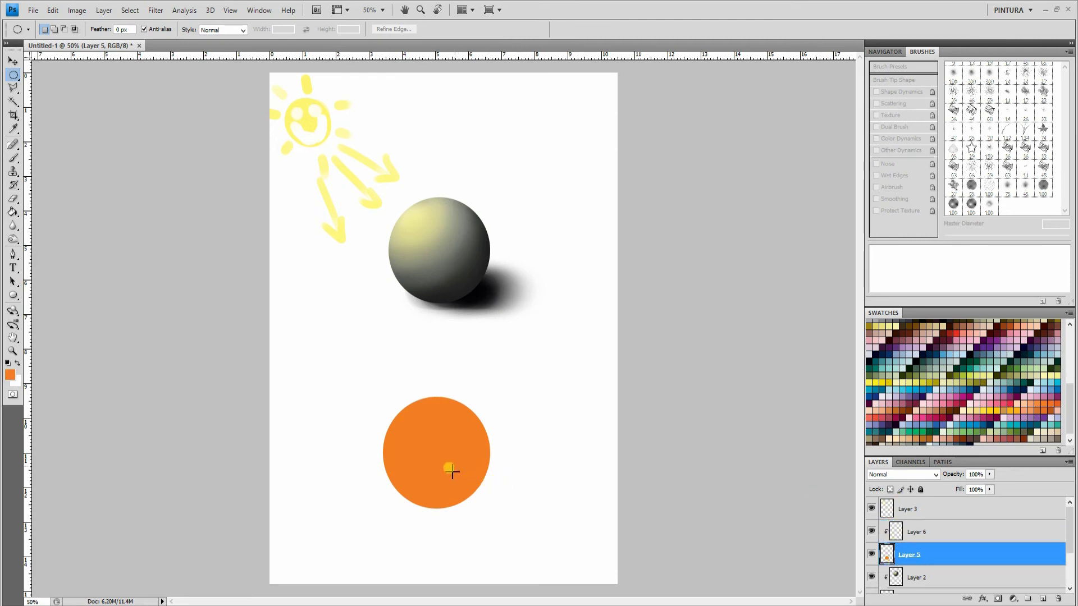
# Step: Paint light peach over the orange circle's interior on the clipped Layer 6 with a hard round 158 px brush
pyautogui.click(1014, 404)
pyautogui.click(956, 527)
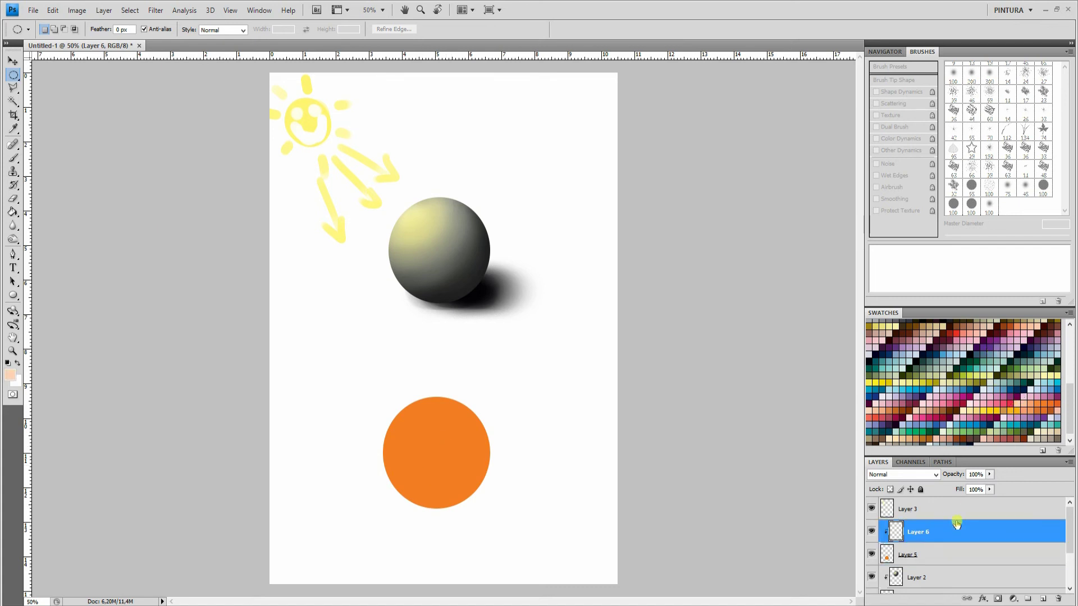
pyautogui.press('b')
pyautogui.rightClick(427, 476)
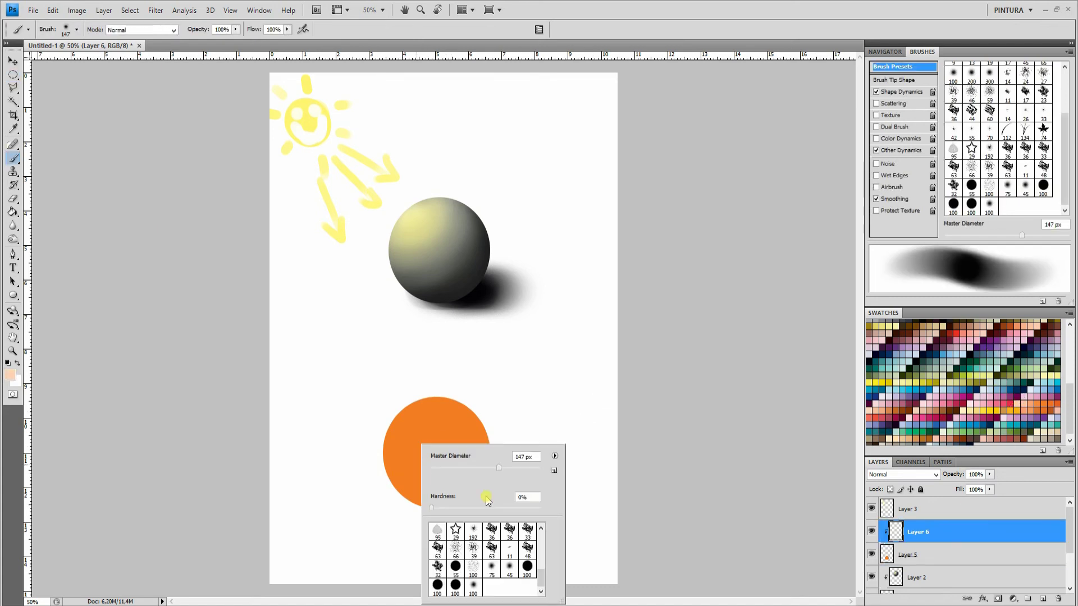
pyautogui.click(437, 585)
pyautogui.click(527, 566)
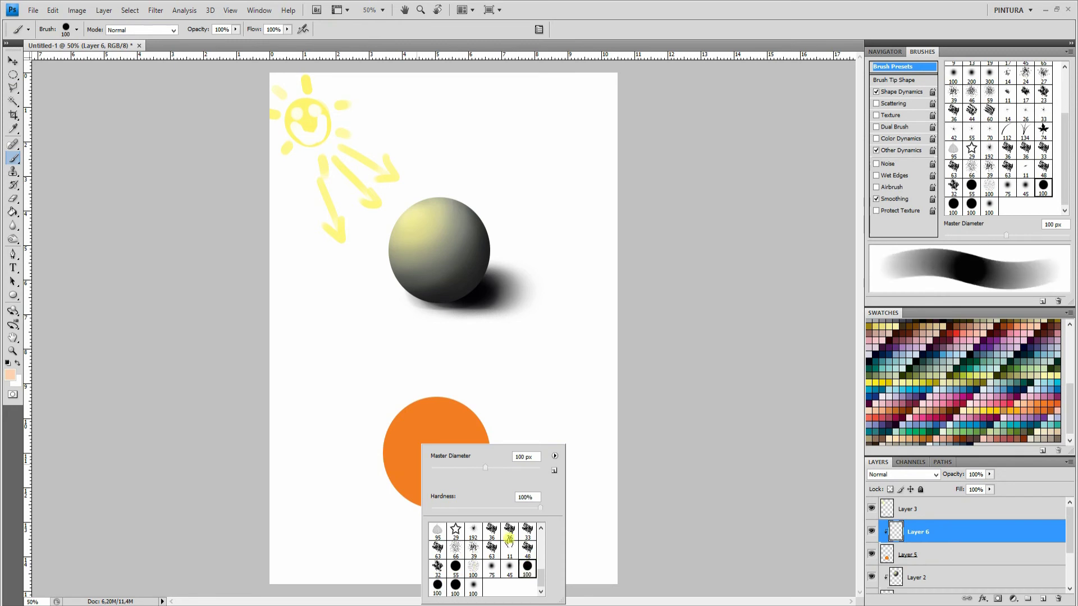
pyautogui.moveTo(483, 468); pyautogui.dragTo(503, 467)
pyautogui.press('Return')
pyautogui.click(437, 449)
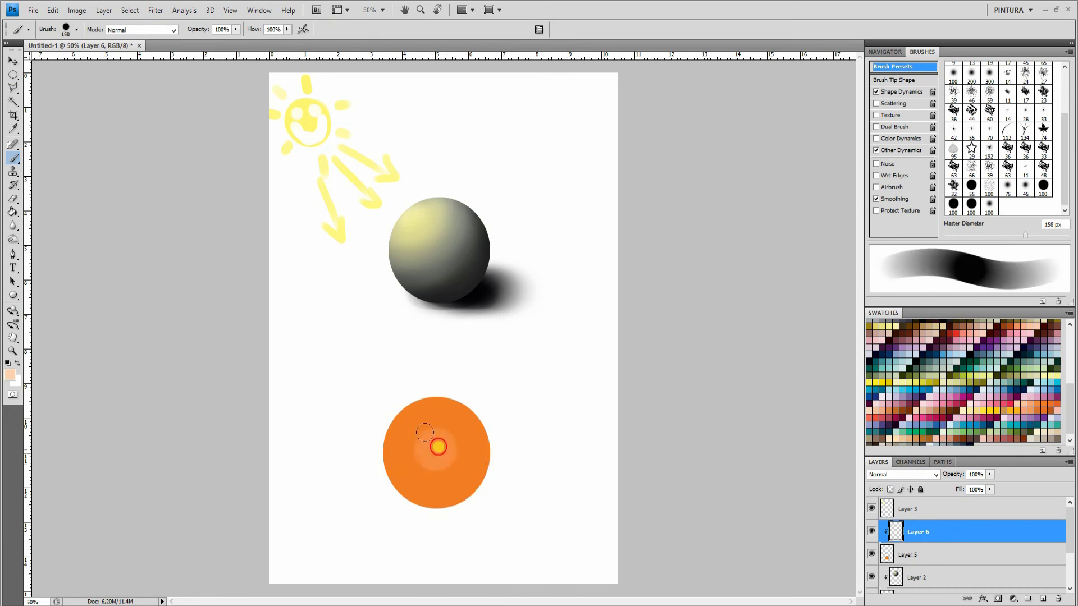
pyautogui.click(437, 451)
pyautogui.moveTo(421, 433)
pyautogui.mouseDown()
pyautogui.moveTo(398, 434)
pyautogui.moveTo(417, 464)
pyautogui.moveTo(438, 416)
pyautogui.moveTo(409, 415)
pyautogui.moveTo(404, 458)
pyautogui.moveTo(452, 486)
pyautogui.mouseUp()
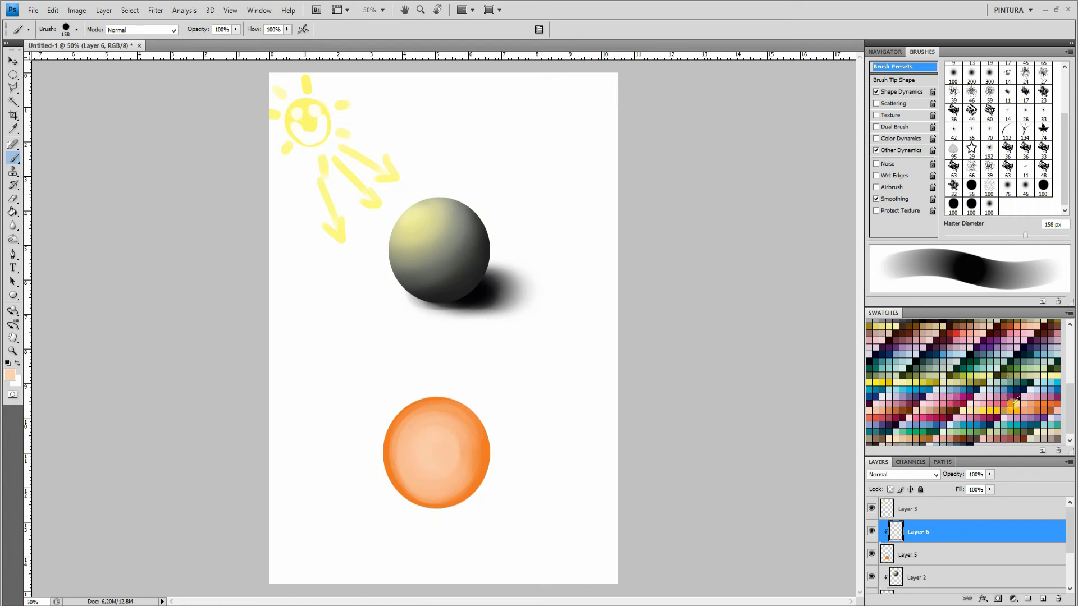
# Step: Shade the orange circle's upper and right edges with dark brown
pyautogui.click(902, 409)
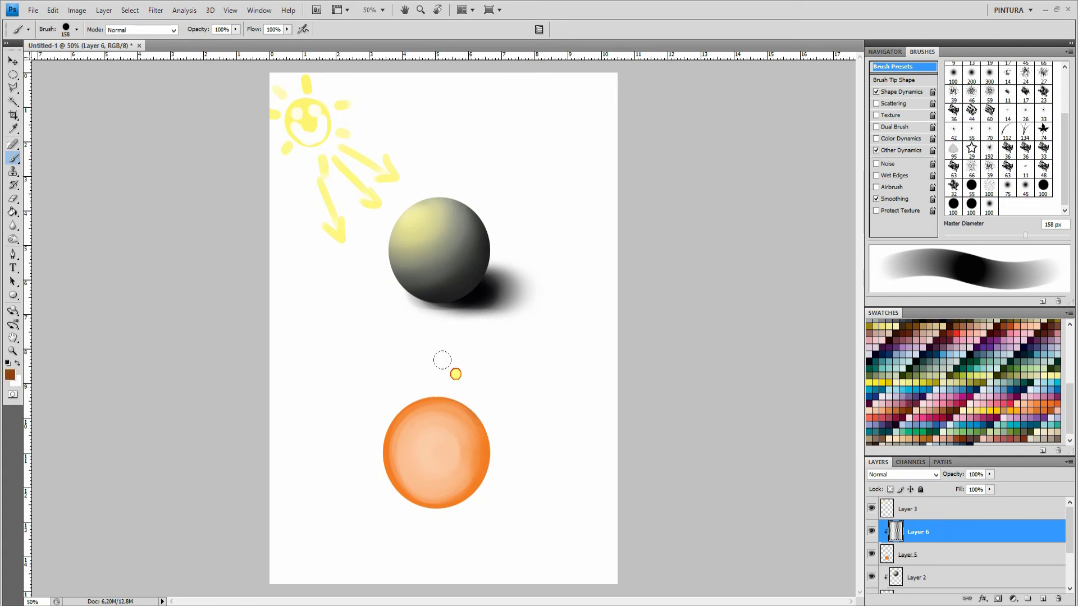
pyautogui.moveTo(393, 400)
pyautogui.mouseDown()
pyautogui.moveTo(463, 411)
pyautogui.moveTo(489, 479)
pyautogui.moveTo(480, 405)
pyautogui.moveTo(464, 493)
pyautogui.moveTo(479, 406)
pyautogui.mouseUp()
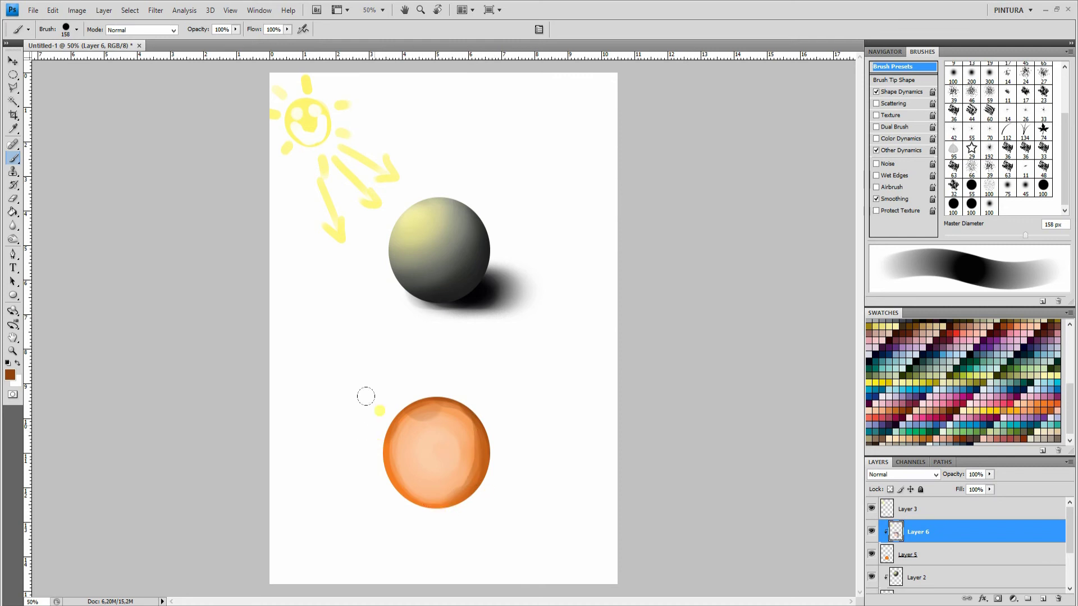
# Step: Blend the brown rim into the peach center around the circle with a 78 px brush and sampled orange tones
pyautogui.keyDown('alt'); pyautogui.click(403, 479); pyautogui.keyUp('alt')
pyautogui.press('[')
pyautogui.press('[')
pyautogui.press('[')
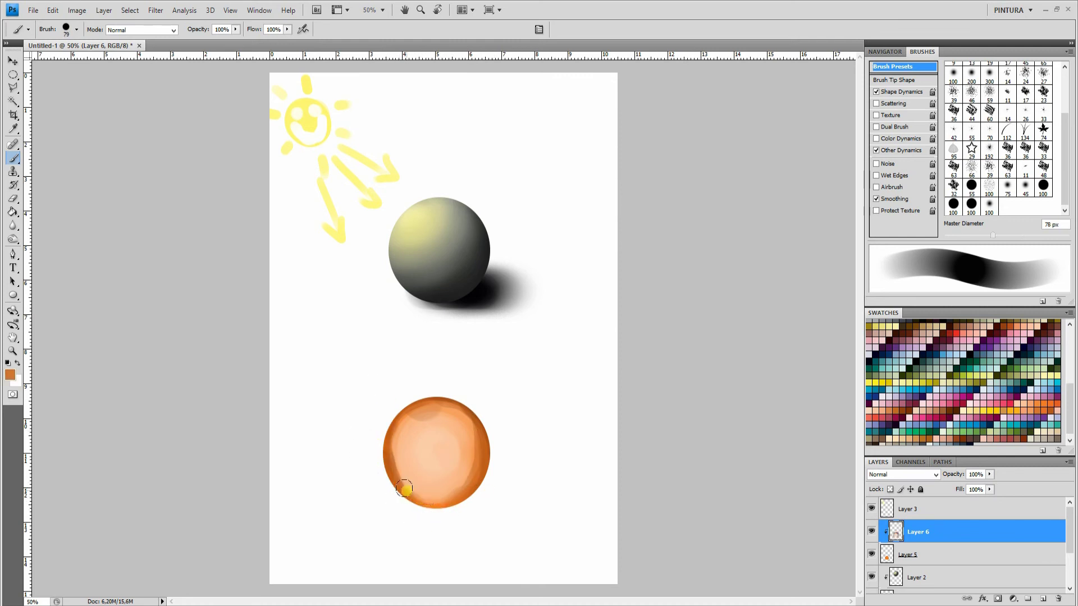
pyautogui.moveTo(404, 488)
pyautogui.mouseDown()
pyautogui.moveTo(396, 407)
pyautogui.moveTo(382, 447)
pyautogui.moveTo(415, 420)
pyautogui.moveTo(482, 434)
pyautogui.moveTo(420, 488)
pyautogui.moveTo(406, 430)
pyautogui.moveTo(391, 449)
pyautogui.moveTo(405, 479)
pyautogui.moveTo(404, 406)
pyautogui.moveTo(388, 448)
pyautogui.moveTo(391, 430)
pyautogui.moveTo(411, 491)
pyautogui.moveTo(390, 422)
pyautogui.moveTo(394, 433)
pyautogui.moveTo(441, 415)
pyautogui.moveTo(475, 417)
pyautogui.moveTo(446, 405)
pyautogui.moveTo(458, 464)
pyautogui.moveTo(459, 486)
pyautogui.mouseUp()
pyautogui.keyDown('alt'); pyautogui.click(411, 445); pyautogui.keyUp('alt')
pyautogui.keyDown('alt'); pyautogui.click(410, 480); pyautogui.keyUp('alt')
pyautogui.keyDown('alt'); pyautogui.click(393, 443); pyautogui.keyUp('alt')
pyautogui.keyDown('alt'); pyautogui.click(441, 490); pyautogui.keyUp('alt')
pyautogui.moveTo(445, 399); pyautogui.dragTo(444, 398)
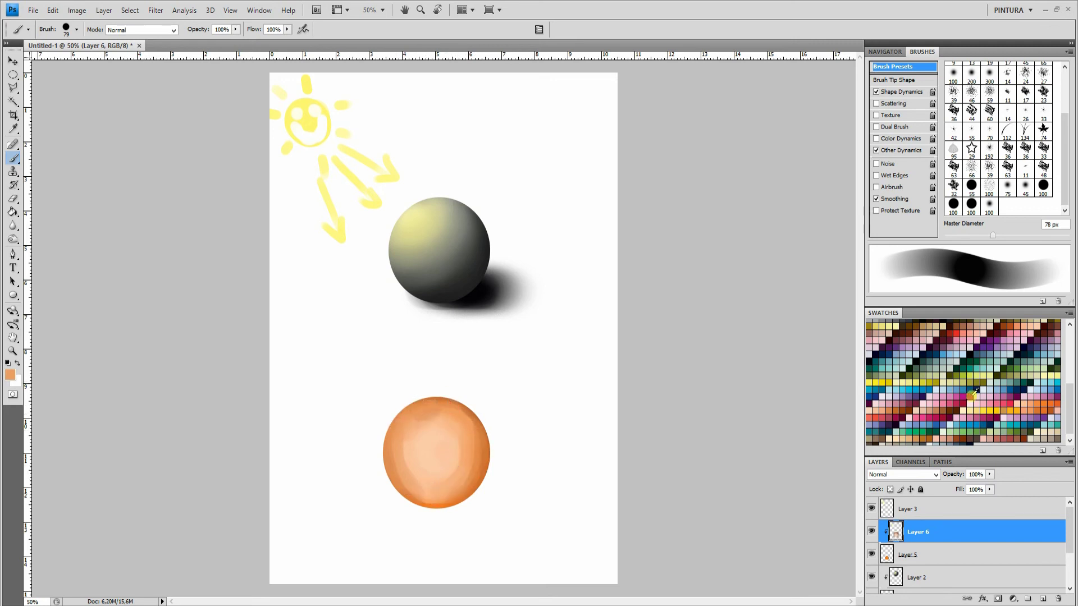
# Step: Paint a white highlight spot at the center of the orange circle
pyautogui.click(986, 402)
pyautogui.keyDown('alt'); pyautogui.click(357, 373); pyautogui.keyUp('alt')
pyautogui.moveTo(429, 445); pyautogui.dragTo(436, 462)
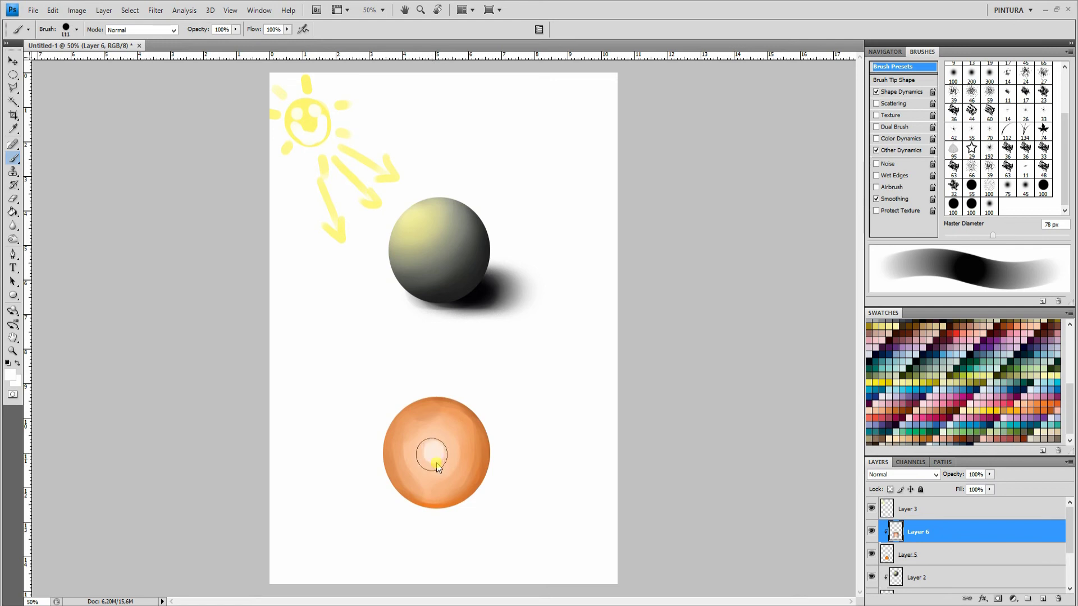
# Step: Spread and soften the central highlight with a soft 121 px brush and its sampled pale tone
pyautogui.rightClick(444, 450)
pyautogui.click(502, 585)
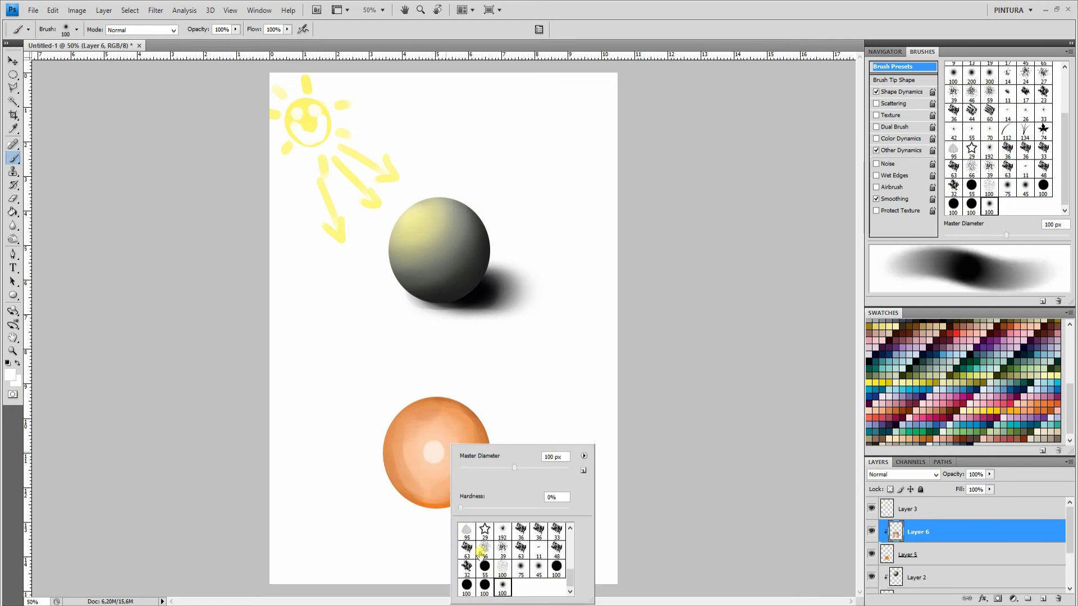
pyautogui.click(517, 468)
pyautogui.moveTo(518, 469); pyautogui.dragTo(522, 470)
pyautogui.keyDown('alt'); pyautogui.click(435, 454); pyautogui.keyUp('alt')
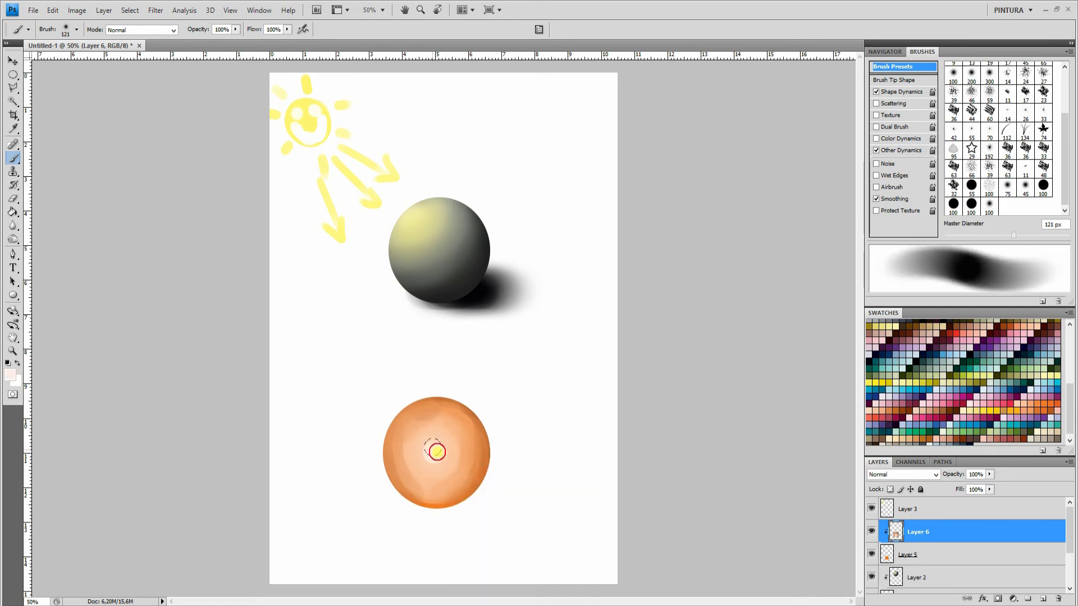
pyautogui.moveTo(432, 447)
pyautogui.mouseDown()
pyautogui.moveTo(424, 448)
pyautogui.moveTo(443, 455)
pyautogui.moveTo(422, 458)
pyautogui.moveTo(447, 445)
pyautogui.moveTo(449, 463)
pyautogui.mouseUp()
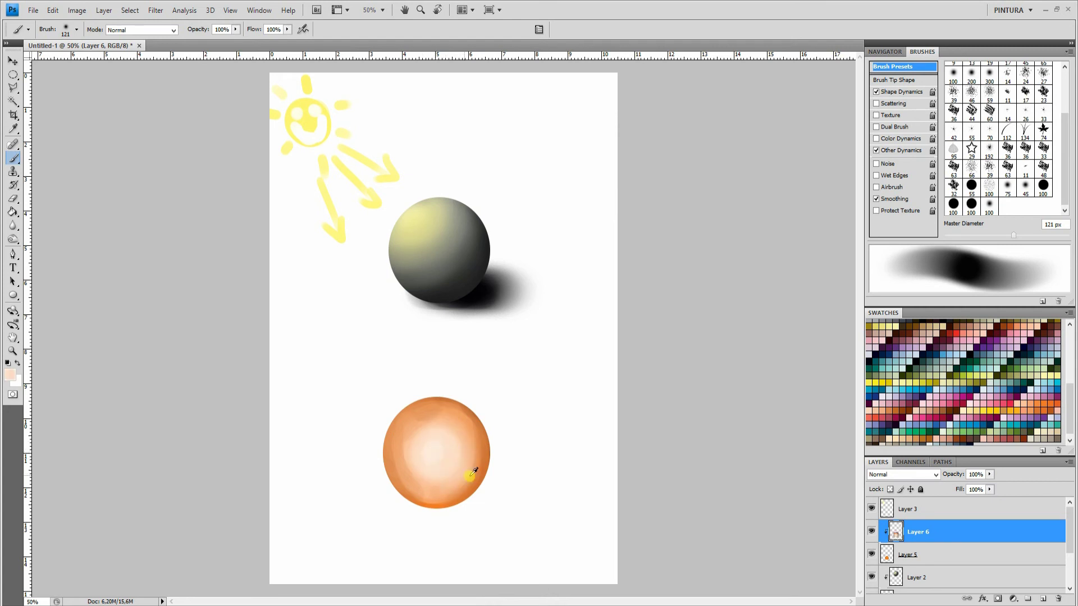
# Step: Smooth the transitions between the pale center and the orange rim all around the circle with tones sampled from the circle
pyautogui.keyDown('alt'); pyautogui.click(467, 474); pyautogui.keyUp('alt')
pyautogui.moveTo(458, 425)
pyautogui.mouseDown()
pyautogui.moveTo(445, 414)
pyautogui.moveTo(410, 428)
pyautogui.mouseUp()
pyautogui.moveTo(413, 478)
pyautogui.mouseDown()
pyautogui.moveTo(403, 437)
pyautogui.moveTo(435, 447)
pyautogui.moveTo(433, 431)
pyautogui.moveTo(425, 463)
pyautogui.moveTo(447, 463)
pyautogui.moveTo(402, 462)
pyautogui.mouseUp()
pyautogui.keyDown('alt'); pyautogui.click(433, 449); pyautogui.keyUp('alt')
pyautogui.keyDown('alt'); pyautogui.click(411, 454); pyautogui.keyUp('alt')
pyautogui.keyDown('alt'); pyautogui.click(467, 475); pyautogui.keyUp('alt')
pyautogui.moveTo(464, 425); pyautogui.dragTo(441, 397)
pyautogui.keyDown('alt'); pyautogui.click(420, 482); pyautogui.keyUp('alt')
pyautogui.moveTo(418, 484)
pyautogui.mouseDown()
pyautogui.moveTo(404, 426)
pyautogui.moveTo(399, 463)
pyautogui.moveTo(412, 418)
pyautogui.mouseUp()
pyautogui.press('alt')
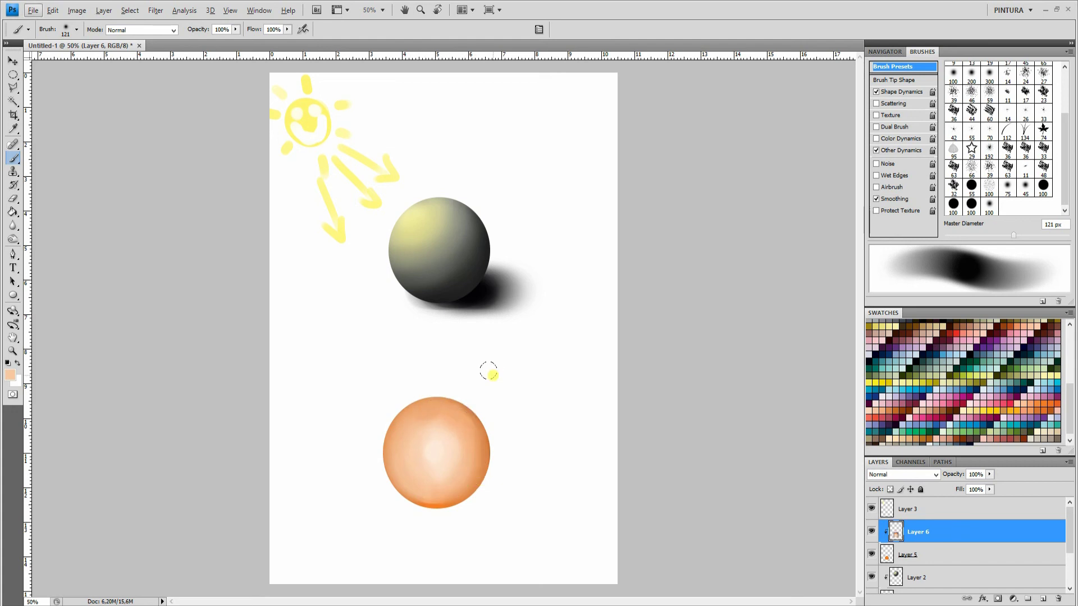
# Step: Darken the side and upper edges of the orange sphere with soft dark brown strokes
pyautogui.click(910, 409)
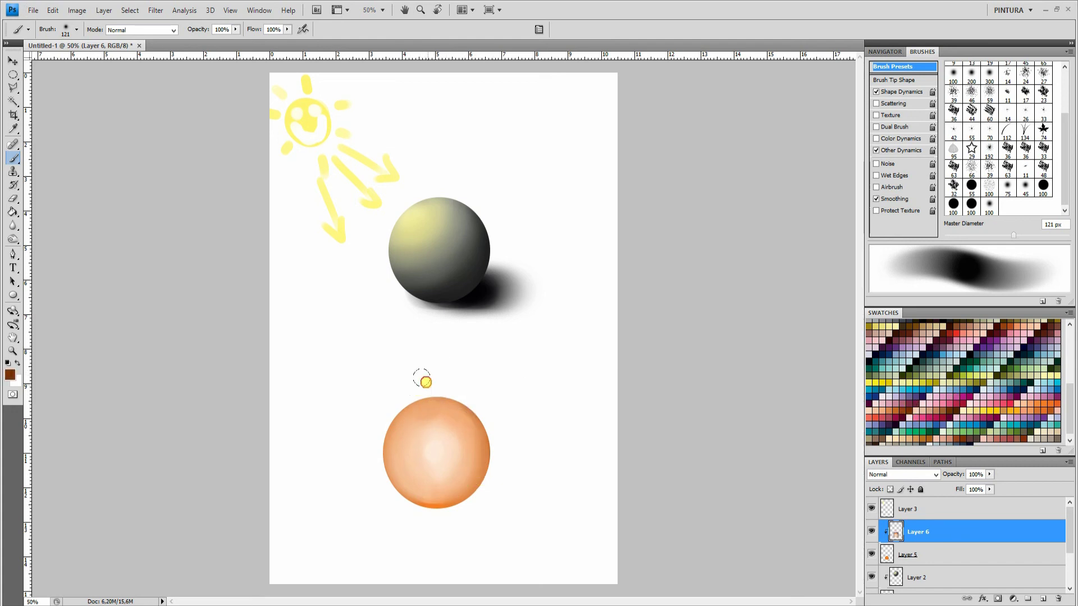
pyautogui.click(495, 422)
pyautogui.moveTo(491, 418)
pyautogui.mouseDown()
pyautogui.moveTo(472, 395)
pyautogui.moveTo(482, 410)
pyautogui.moveTo(470, 509)
pyautogui.moveTo(488, 464)
pyautogui.moveTo(478, 418)
pyautogui.mouseUp()
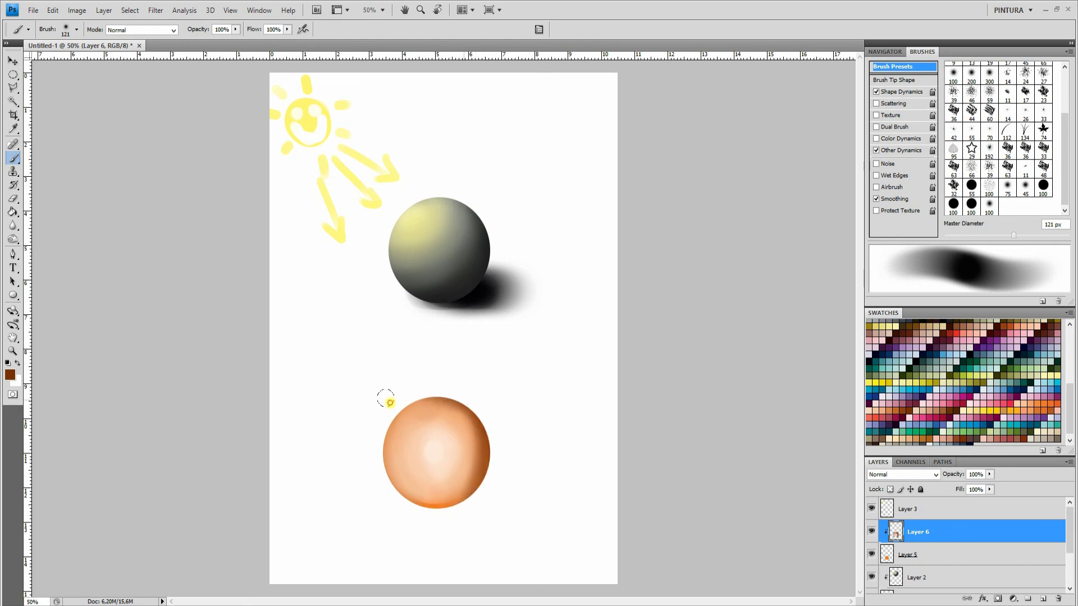
pyautogui.moveTo(391, 398)
pyautogui.mouseDown()
pyautogui.moveTo(366, 449)
pyautogui.moveTo(375, 415)
pyautogui.moveTo(383, 490)
pyautogui.mouseUp()
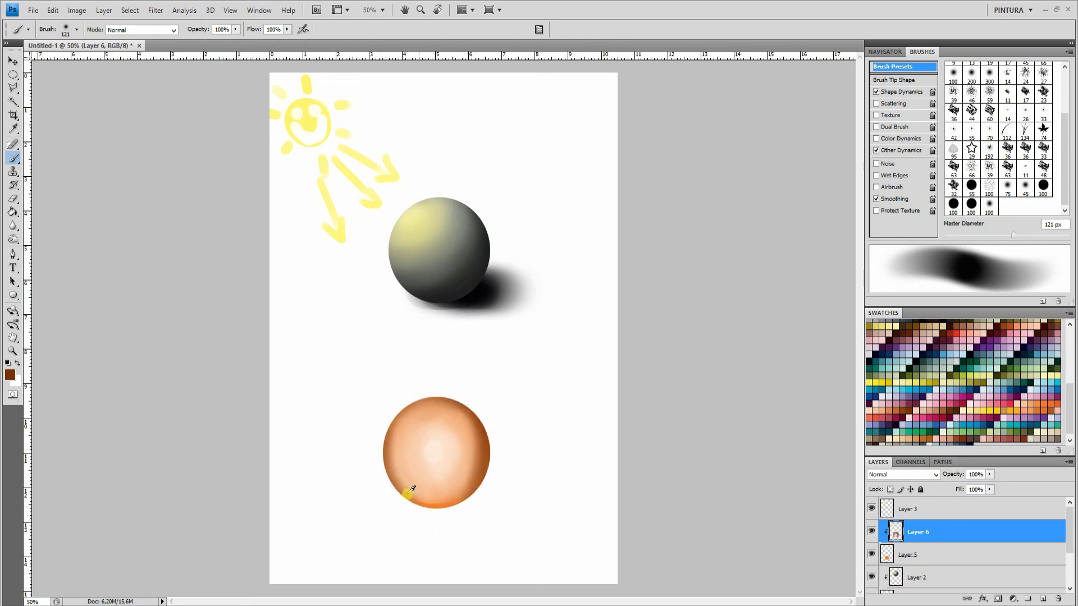
# Step: Soften the brown shading into the orange sphere's body and lower rim with orange and pale tones sampled from it
pyautogui.keyDown('alt'); pyautogui.click(409, 492); pyautogui.keyUp('alt')
pyautogui.keyDown('alt'); pyautogui.click(409, 492); pyautogui.keyUp('alt')
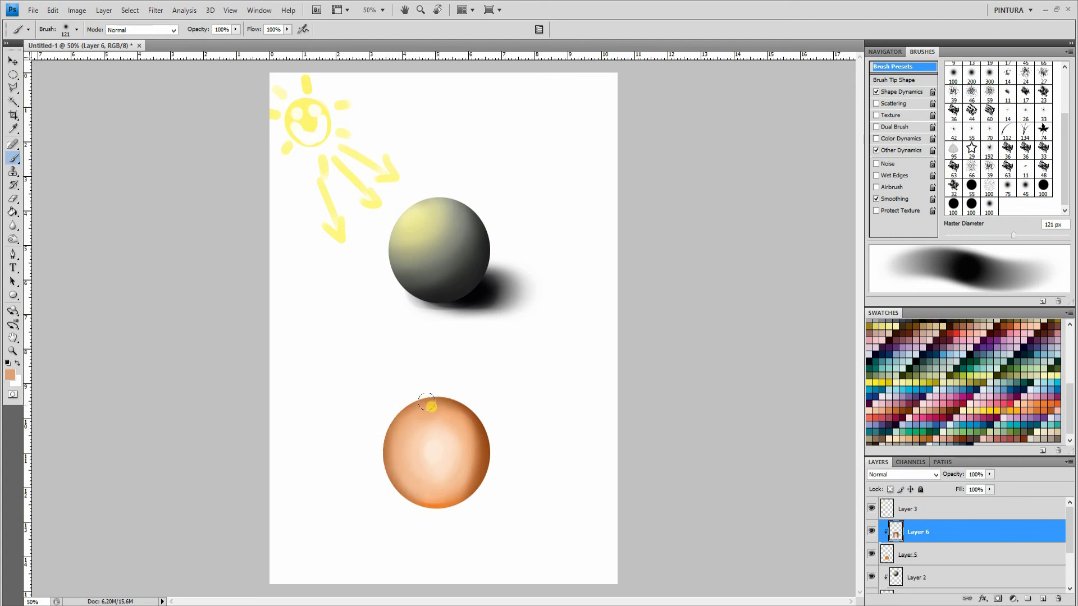
pyautogui.moveTo(450, 410)
pyautogui.mouseDown()
pyautogui.moveTo(480, 457)
pyautogui.moveTo(465, 416)
pyautogui.moveTo(466, 499)
pyautogui.moveTo(467, 401)
pyautogui.moveTo(455, 489)
pyautogui.moveTo(476, 418)
pyautogui.moveTo(396, 482)
pyautogui.moveTo(441, 481)
pyautogui.moveTo(366, 458)
pyautogui.moveTo(456, 493)
pyautogui.moveTo(424, 484)
pyautogui.moveTo(398, 453)
pyautogui.moveTo(452, 454)
pyautogui.moveTo(435, 425)
pyautogui.moveTo(411, 430)
pyautogui.moveTo(441, 467)
pyautogui.moveTo(429, 433)
pyautogui.moveTo(424, 456)
pyautogui.mouseUp()
pyautogui.keyDown('alt'); pyautogui.click(395, 469); pyautogui.keyUp('alt')
pyautogui.keyDown('alt'); pyautogui.click(442, 460); pyautogui.keyUp('alt')
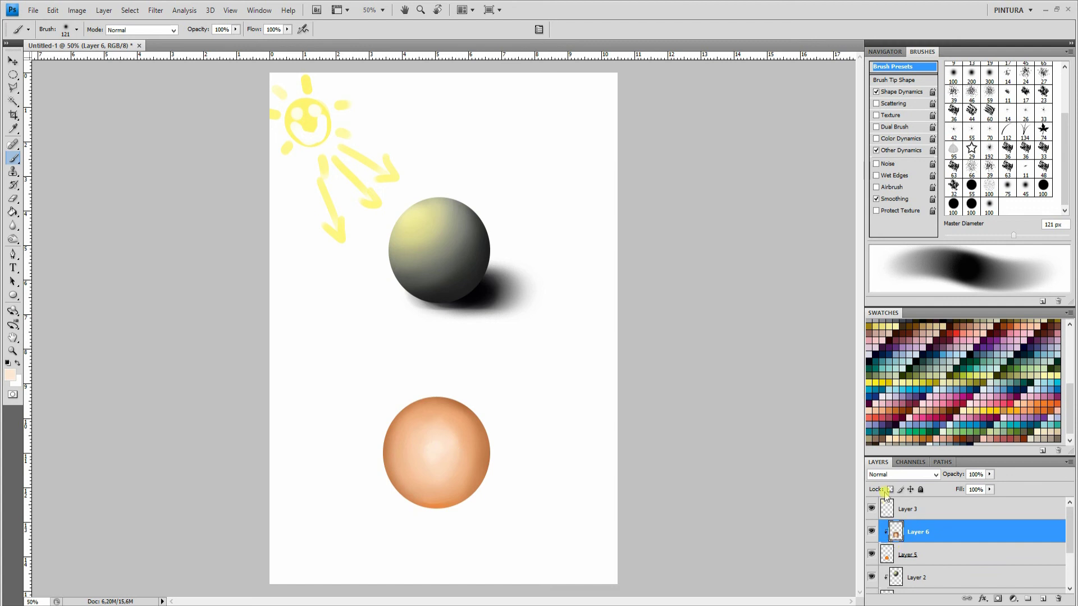
# Step: Reinforce the dark brown shading around the orange sphere's rim
pyautogui.click(914, 404)
pyautogui.moveTo(421, 389)
pyautogui.mouseDown()
pyautogui.moveTo(469, 400)
pyautogui.moveTo(426, 383)
pyautogui.moveTo(503, 445)
pyautogui.moveTo(440, 378)
pyautogui.moveTo(493, 467)
pyautogui.moveTo(488, 424)
pyautogui.moveTo(476, 502)
pyautogui.moveTo(482, 436)
pyautogui.moveTo(462, 502)
pyautogui.moveTo(481, 393)
pyautogui.moveTo(439, 381)
pyautogui.moveTo(404, 388)
pyautogui.moveTo(369, 442)
pyautogui.moveTo(408, 511)
pyautogui.moveTo(461, 522)
pyautogui.mouseUp()
# Step: Blend a stronger orange between the sphere's rim and its highlight with a soft 174 px brush
pyautogui.click(1058, 404)
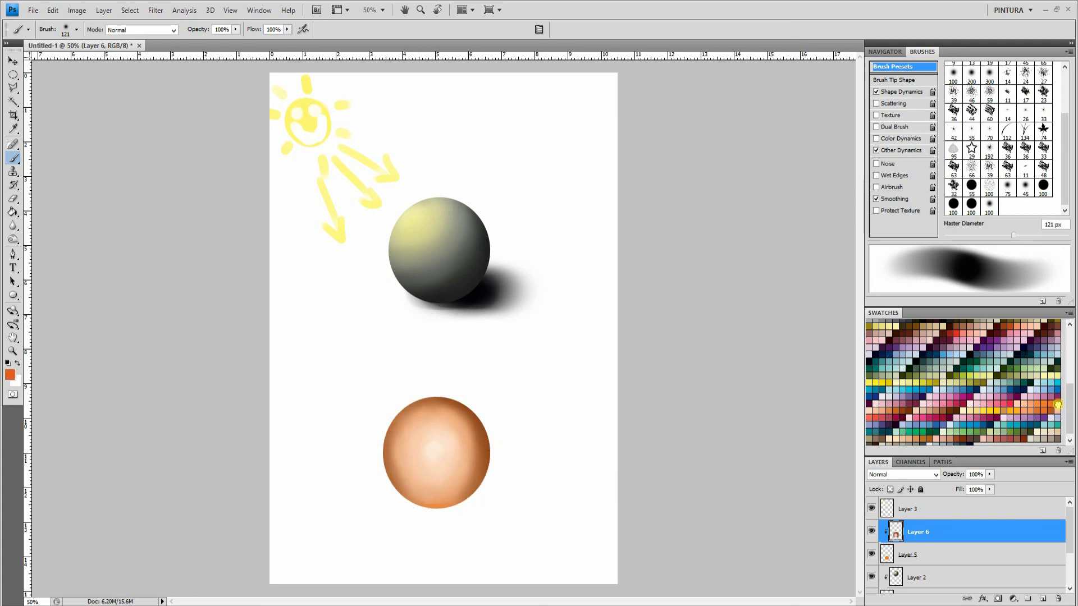
pyautogui.rightClick(430, 436)
pyautogui.moveTo(490, 459); pyautogui.dragTo(503, 460)
pyautogui.moveTo(388, 420)
pyautogui.mouseDown()
pyautogui.moveTo(396, 477)
pyautogui.moveTo(397, 415)
pyautogui.moveTo(415, 399)
pyautogui.moveTo(459, 451)
pyautogui.moveTo(450, 406)
pyautogui.moveTo(459, 476)
pyautogui.moveTo(471, 443)
pyautogui.moveTo(462, 465)
pyautogui.moveTo(397, 480)
pyautogui.moveTo(384, 440)
pyautogui.mouseUp()
pyautogui.moveTo(464, 479)
pyautogui.mouseDown()
pyautogui.moveTo(415, 484)
pyautogui.moveTo(401, 468)
pyautogui.moveTo(405, 421)
pyautogui.moveTo(434, 430)
pyautogui.moveTo(413, 463)
pyautogui.moveTo(435, 435)
pyautogui.moveTo(450, 457)
pyautogui.moveTo(436, 424)
pyautogui.moveTo(461, 479)
pyautogui.moveTo(440, 473)
pyautogui.moveTo(465, 418)
pyautogui.moveTo(467, 440)
pyautogui.moveTo(453, 436)
pyautogui.moveTo(417, 473)
pyautogui.moveTo(390, 440)
pyautogui.moveTo(405, 475)
pyautogui.moveTo(457, 445)
pyautogui.moveTo(413, 476)
pyautogui.moveTo(387, 405)
pyautogui.moveTo(404, 423)
pyautogui.moveTo(400, 449)
pyautogui.moveTo(383, 433)
pyautogui.moveTo(431, 399)
pyautogui.moveTo(461, 412)
pyautogui.moveTo(454, 477)
pyautogui.moveTo(469, 460)
pyautogui.moveTo(456, 417)
pyautogui.moveTo(458, 467)
pyautogui.moveTo(468, 443)
pyautogui.moveTo(446, 396)
pyautogui.moveTo(400, 398)
pyautogui.moveTo(433, 390)
pyautogui.moveTo(377, 430)
pyautogui.mouseUp()
pyautogui.keyDown('alt'); pyautogui.click(426, 440); pyautogui.keyUp('alt')
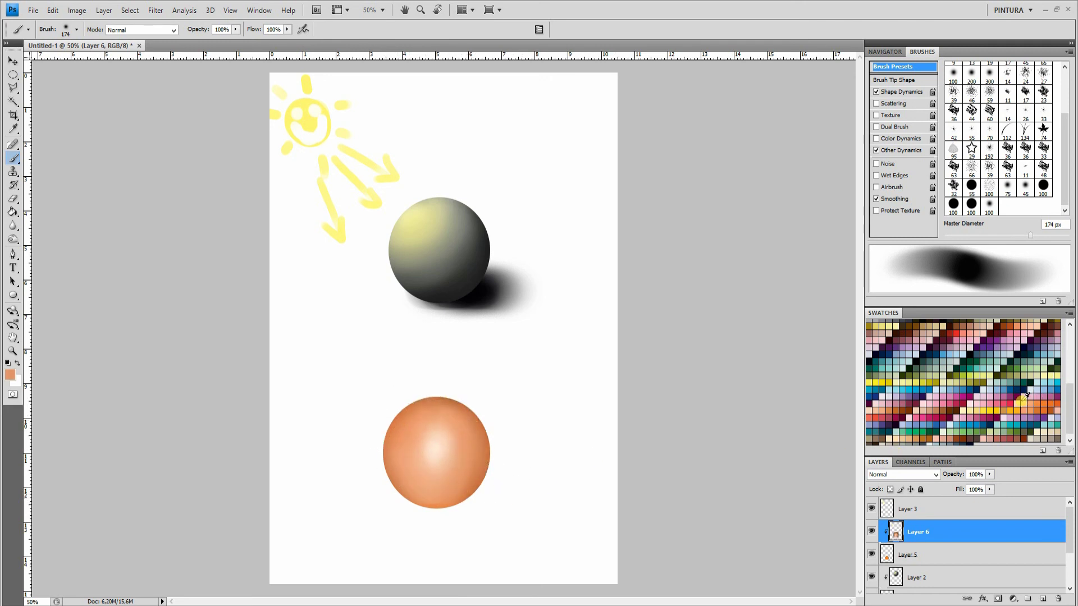
# Step: Shade the sphere's bottom edge dark brown and soften it with a light orange tone sampled from the lower part
pyautogui.click(909, 411)
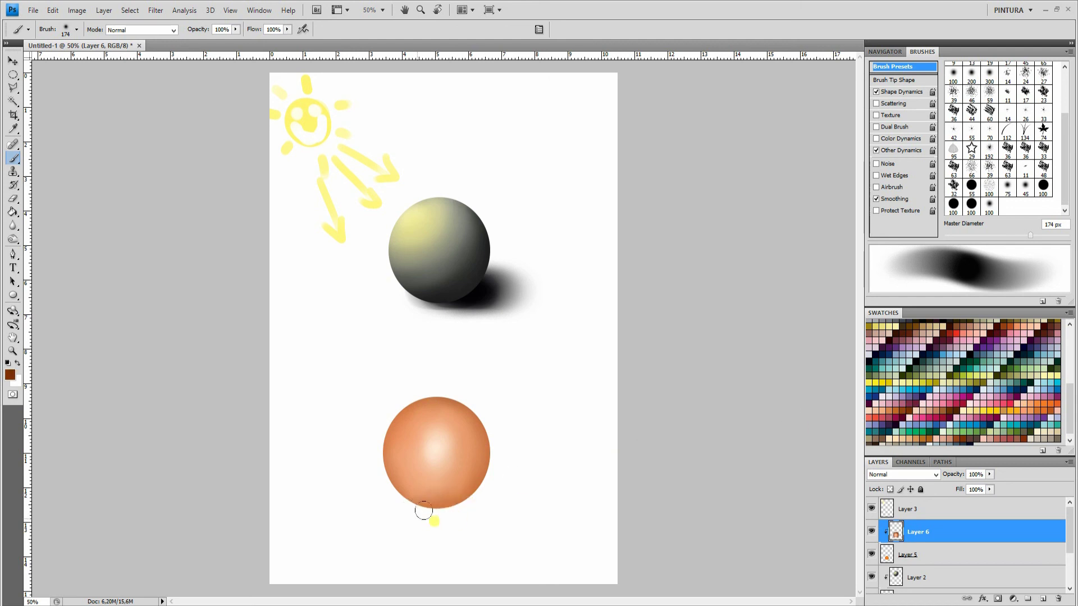
pyautogui.moveTo(445, 508); pyautogui.dragTo(385, 493)
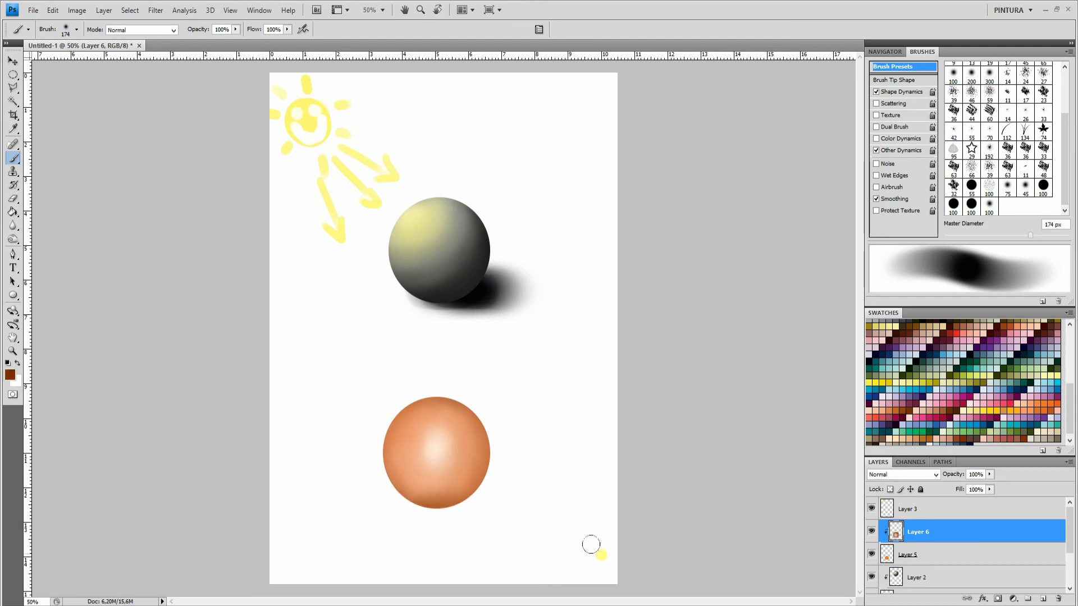
pyautogui.keyDown('alt'); pyautogui.click(432, 480); pyautogui.keyUp('alt')
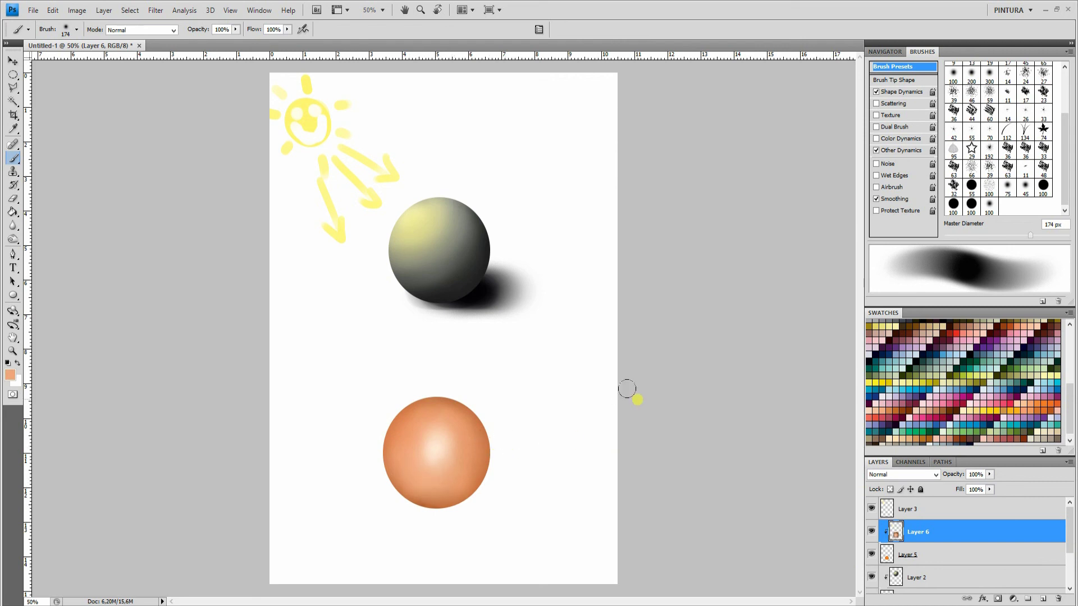
# Step: Paint a soft black shadow under the orange sphere with a 160 px brush on a new layer directly above Layer 2
pyautogui.click(960, 577)
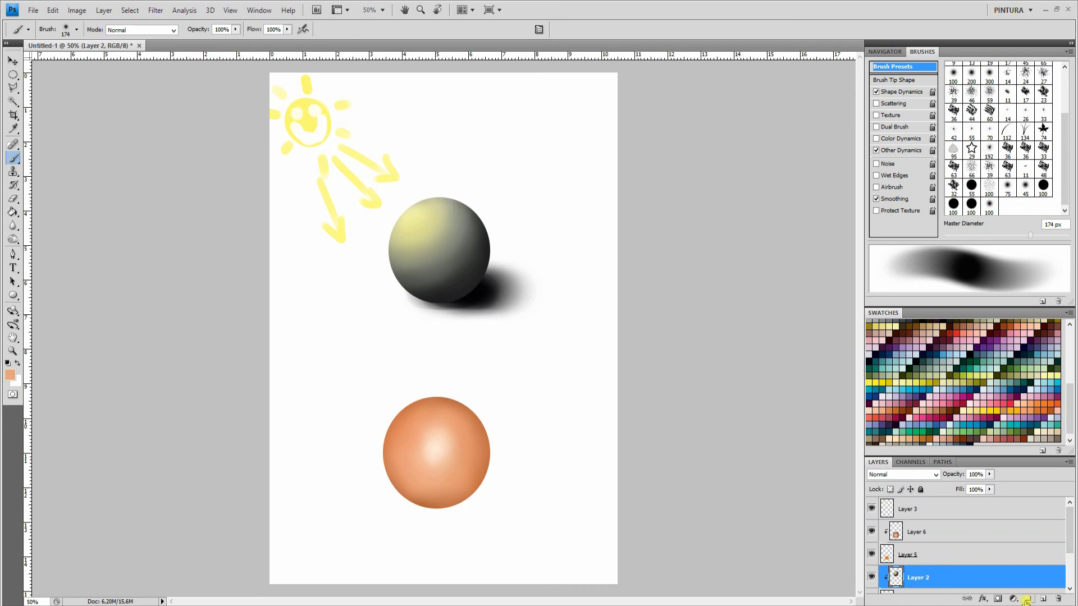
pyautogui.click(1043, 599)
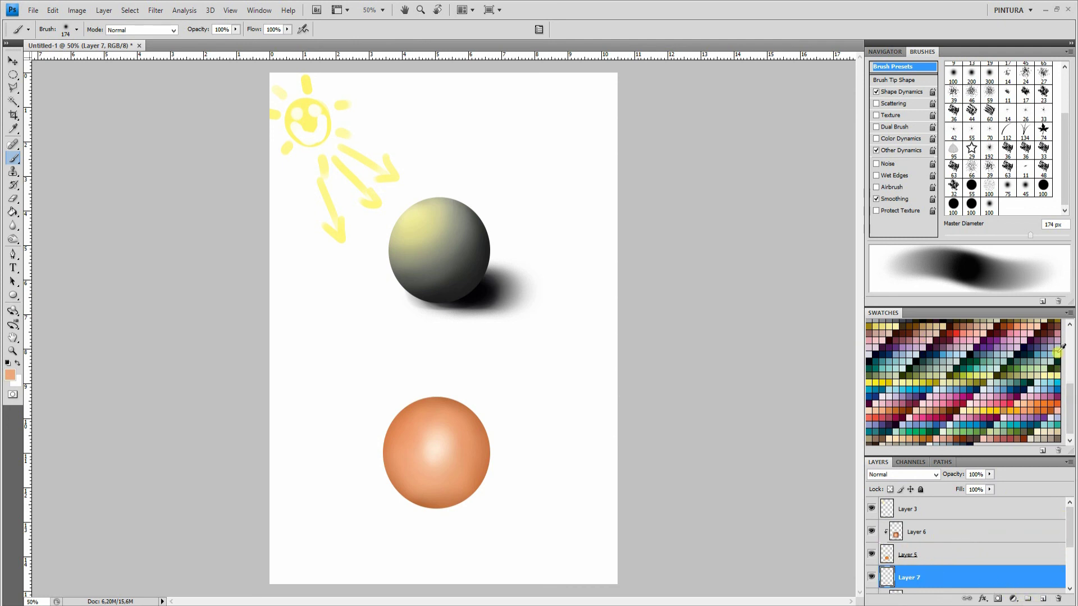
pyautogui.rightClick(439, 447)
pyautogui.moveTo(526, 468); pyautogui.dragTo(519, 468)
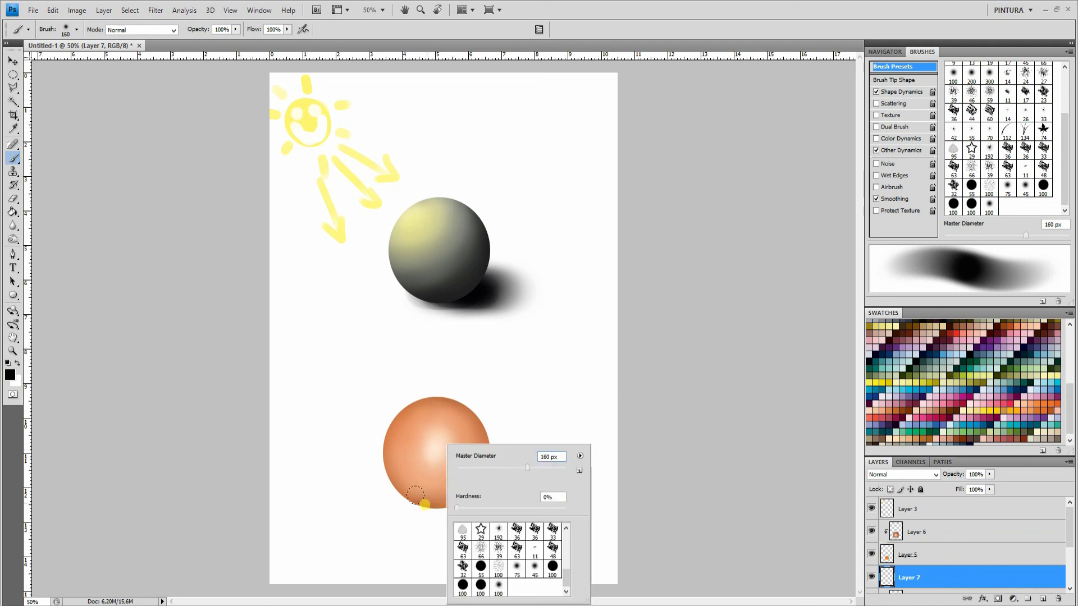
pyautogui.click(437, 476)
pyautogui.rightClick(431, 480)
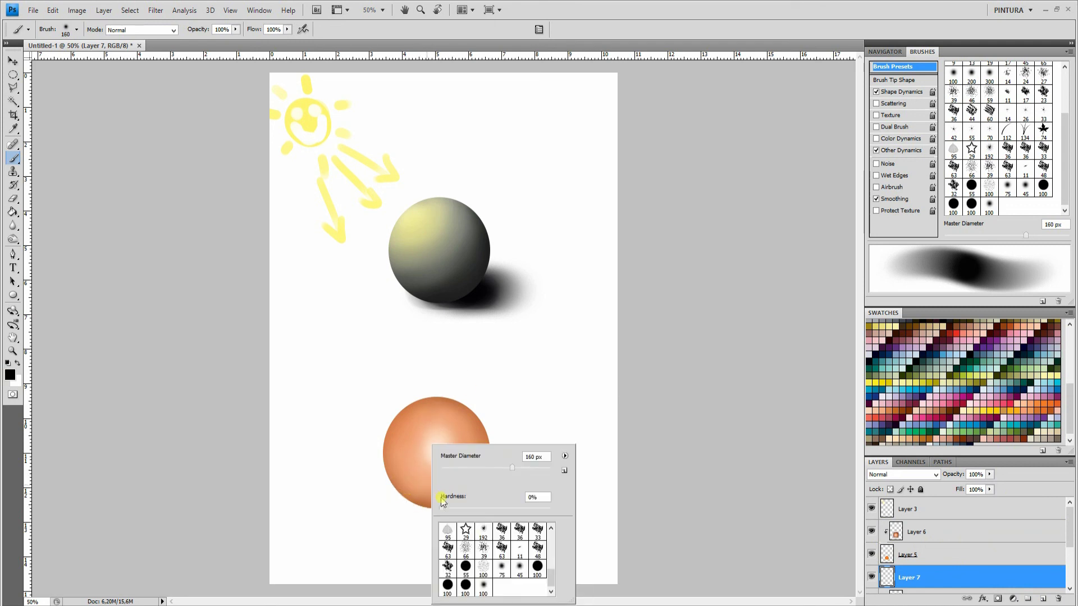
pyautogui.click(424, 504)
pyautogui.moveTo(410, 496)
pyautogui.mouseDown()
pyautogui.moveTo(410, 484)
pyautogui.moveTo(443, 470)
pyautogui.moveTo(455, 480)
pyautogui.moveTo(414, 473)
pyautogui.moveTo(393, 486)
pyautogui.moveTo(438, 467)
pyautogui.moveTo(423, 477)
pyautogui.moveTo(462, 479)
pyautogui.moveTo(396, 478)
pyautogui.moveTo(454, 472)
pyautogui.moveTo(483, 487)
pyautogui.mouseUp()
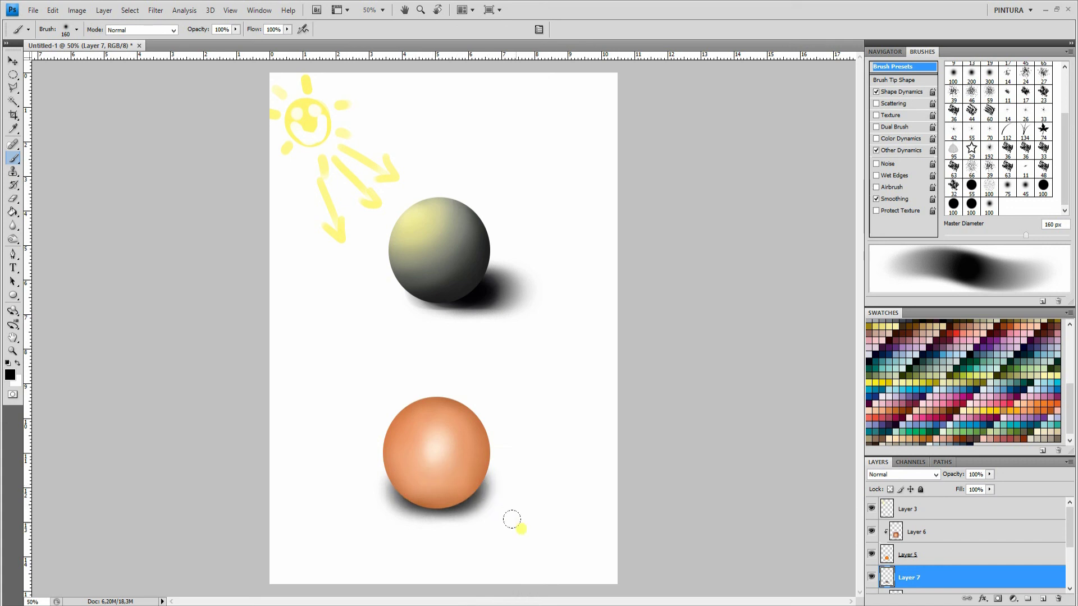